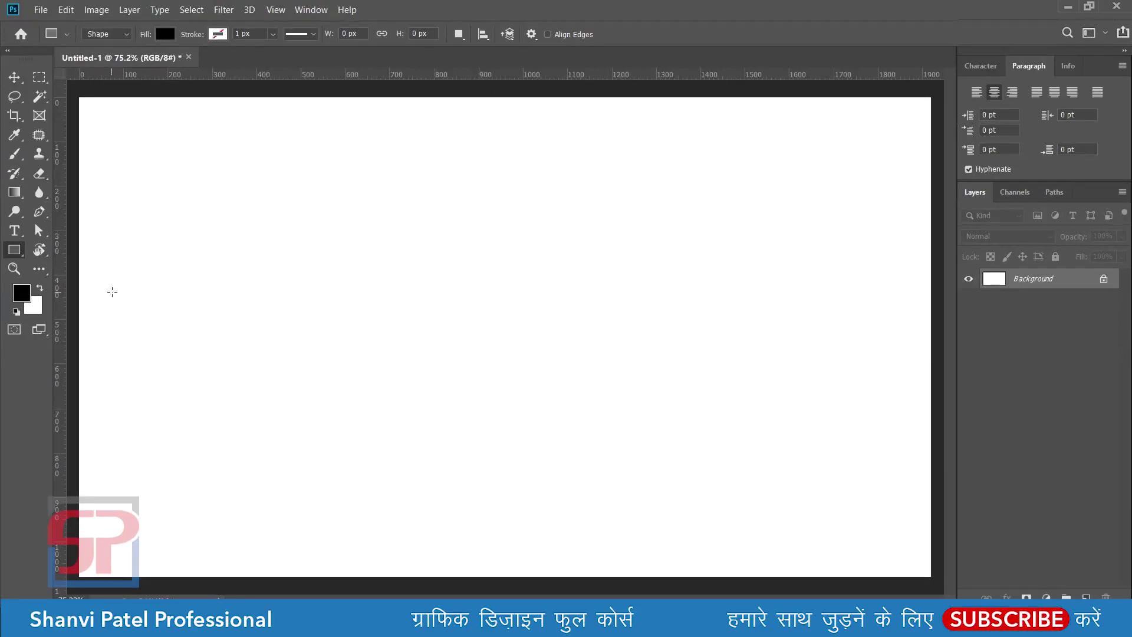
Step: Show the shape tool flyout from the Rectangle Tool in the toolbar
right_click(19, 251)
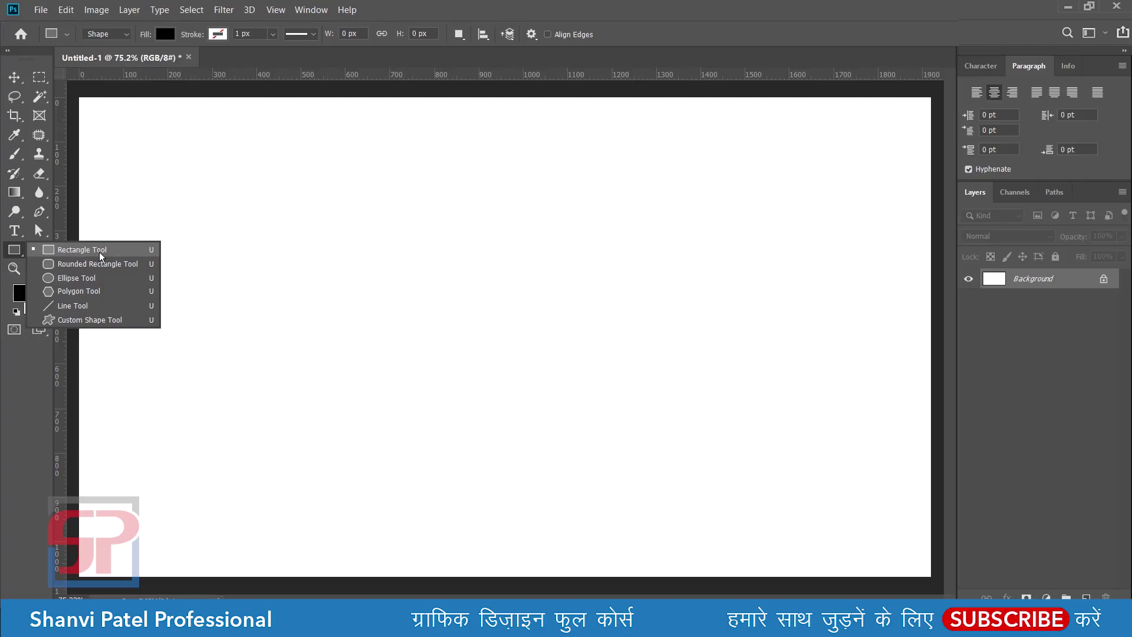
Step: Draw six black rectangles and squares across the canvas with the Rectangle Tool
left_click(91, 257)
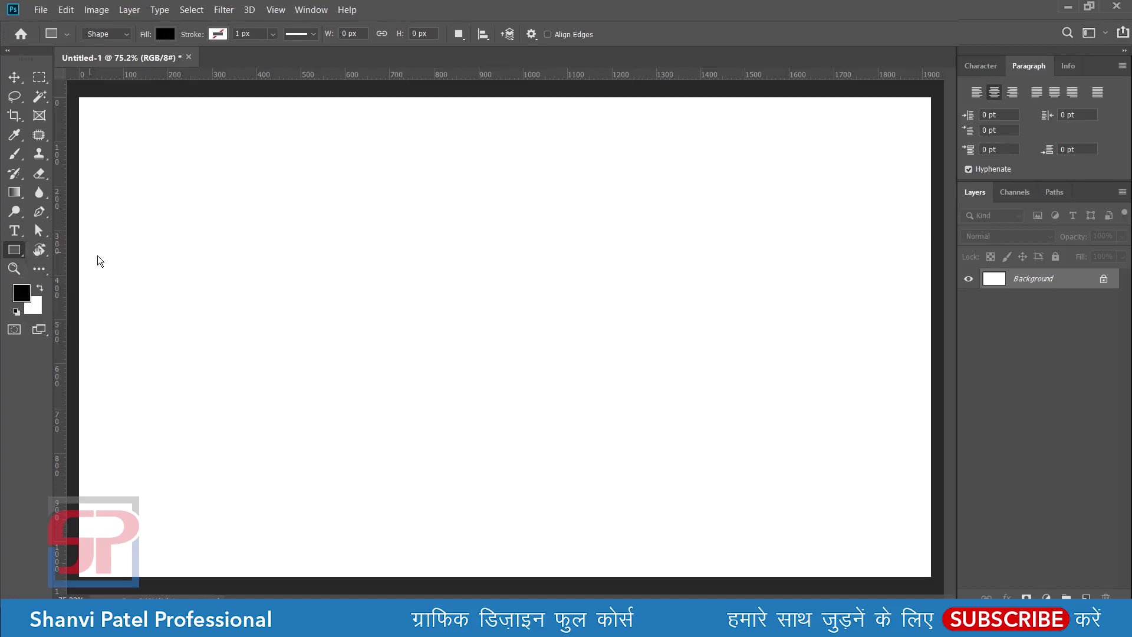
right_click(15, 251)
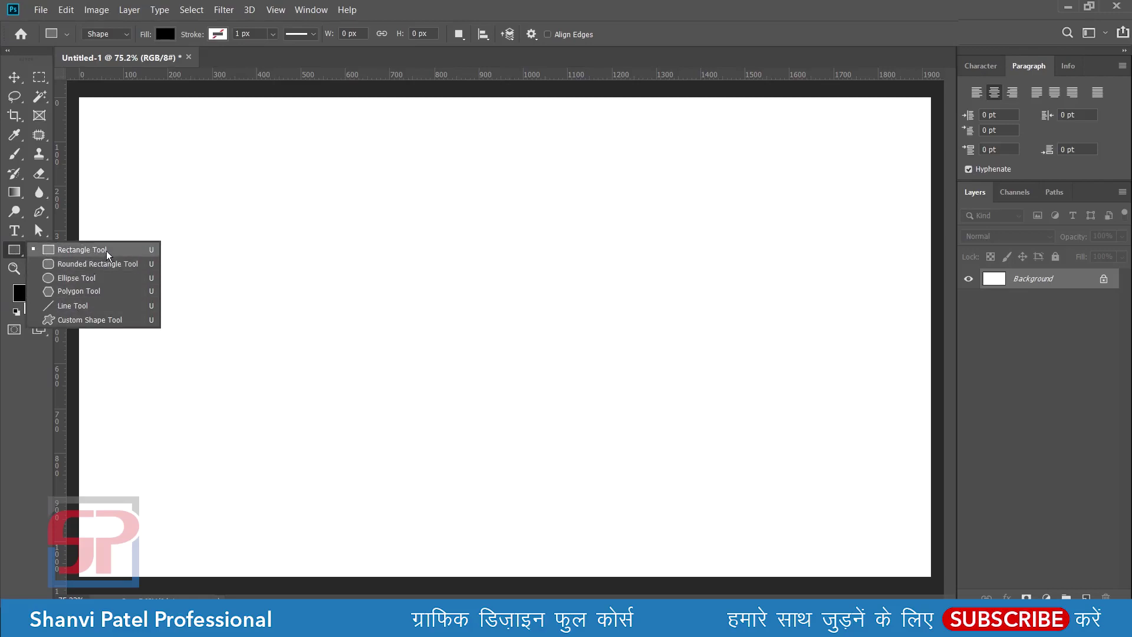
left_click(107, 252)
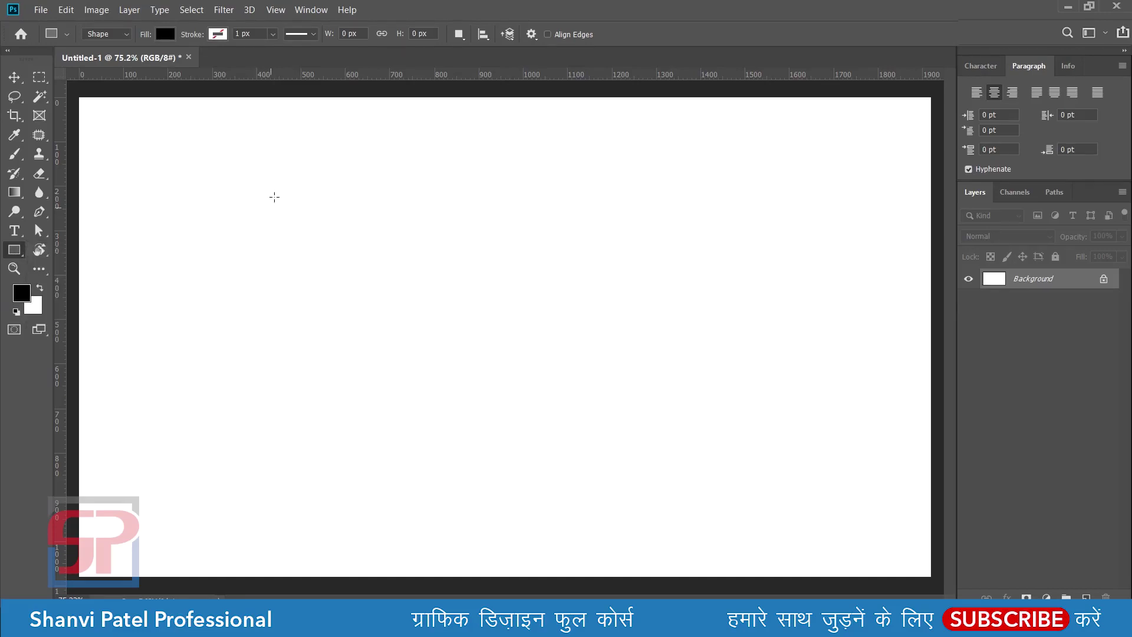
left_click_drag(215, 192, 418, 344)
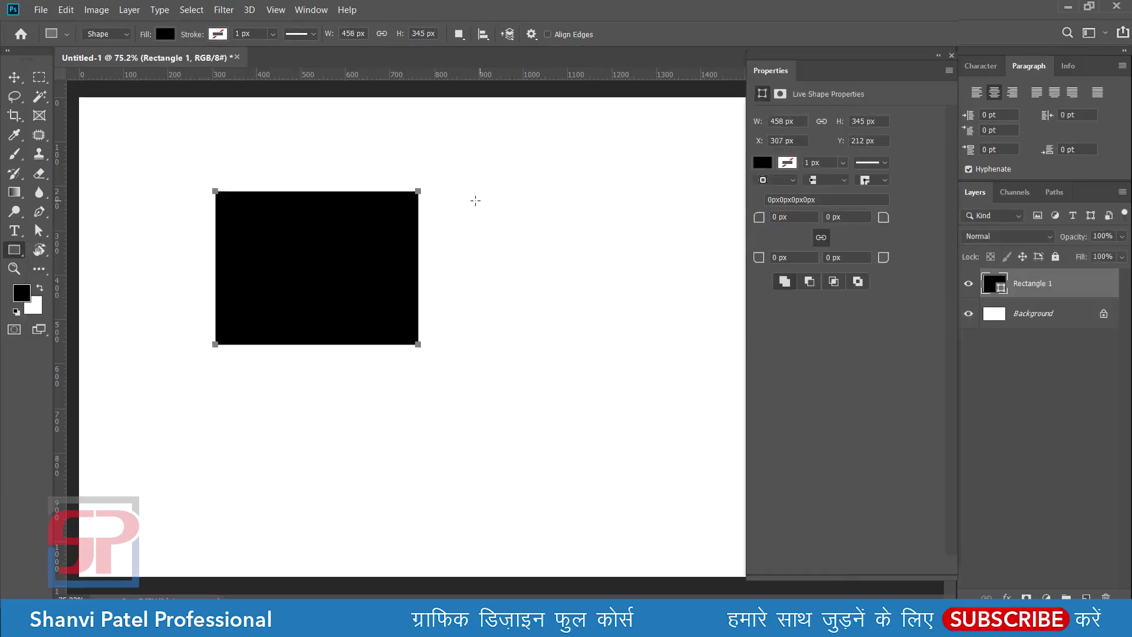
left_click_drag(447, 188, 644, 349)
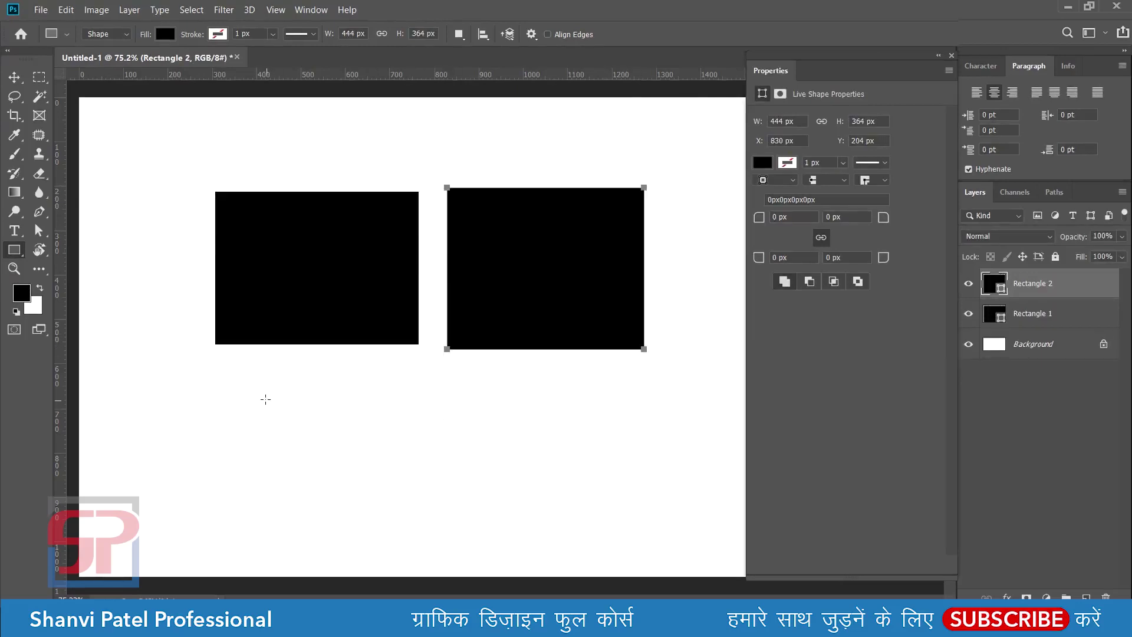
left_click_drag(265, 397, 394, 527)
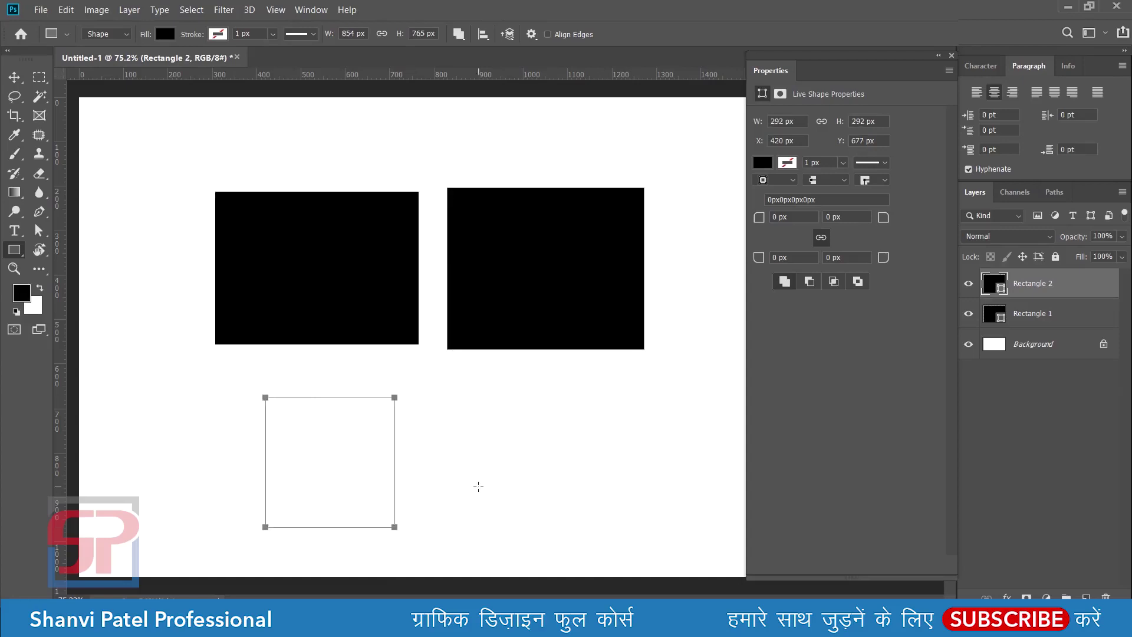
left_click_drag(444, 387, 589, 531)
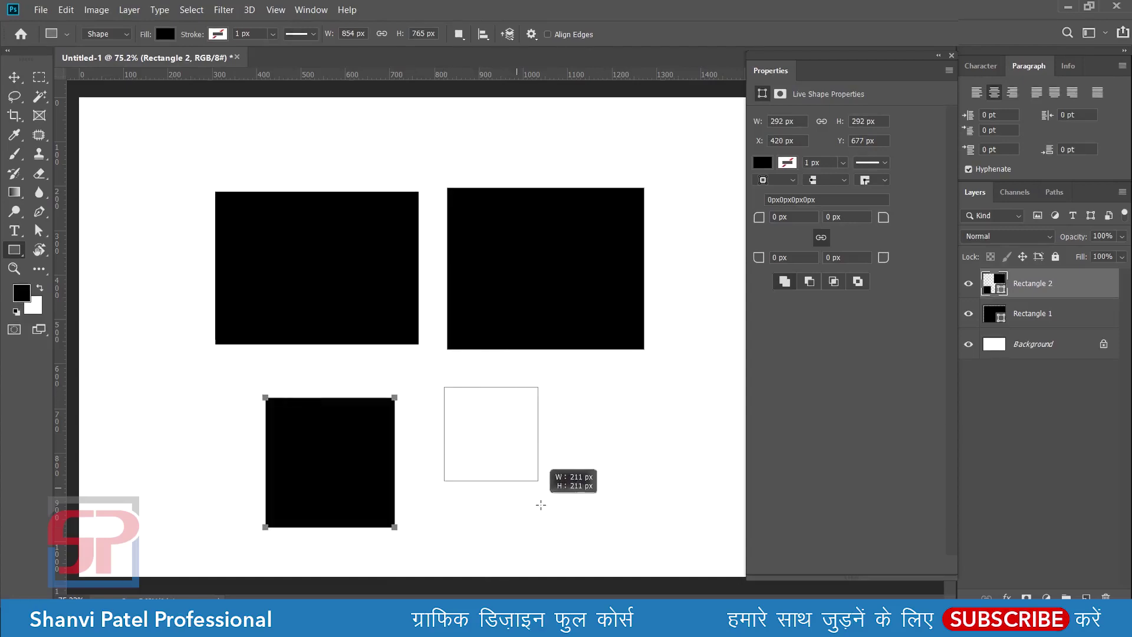
left_click_drag(243, 110, 411, 176)
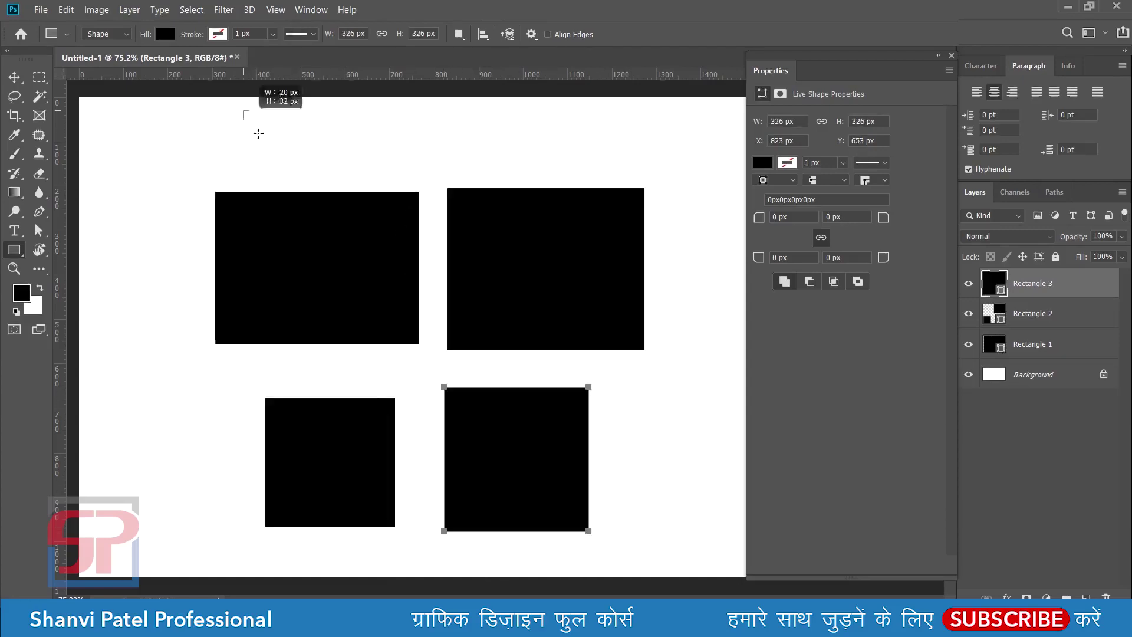
left_click_drag(431, 107, 621, 175)
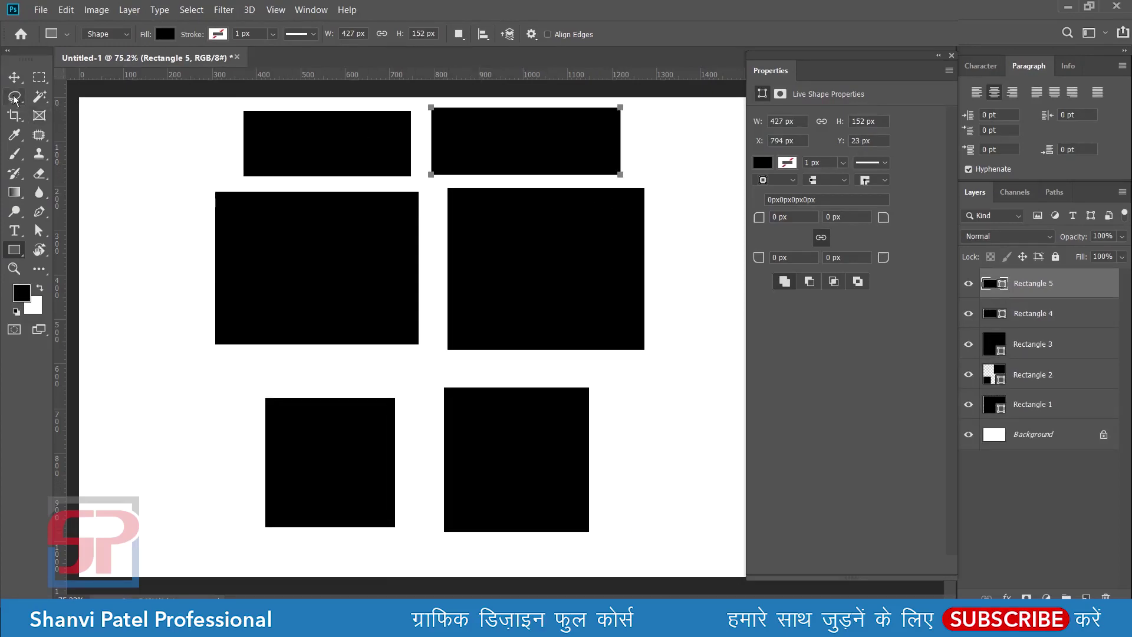
Step: Keep the Rectangle Tool, close the Properties panel, and undo the last rectangle
left_click(14, 77)
left_click(14, 249)
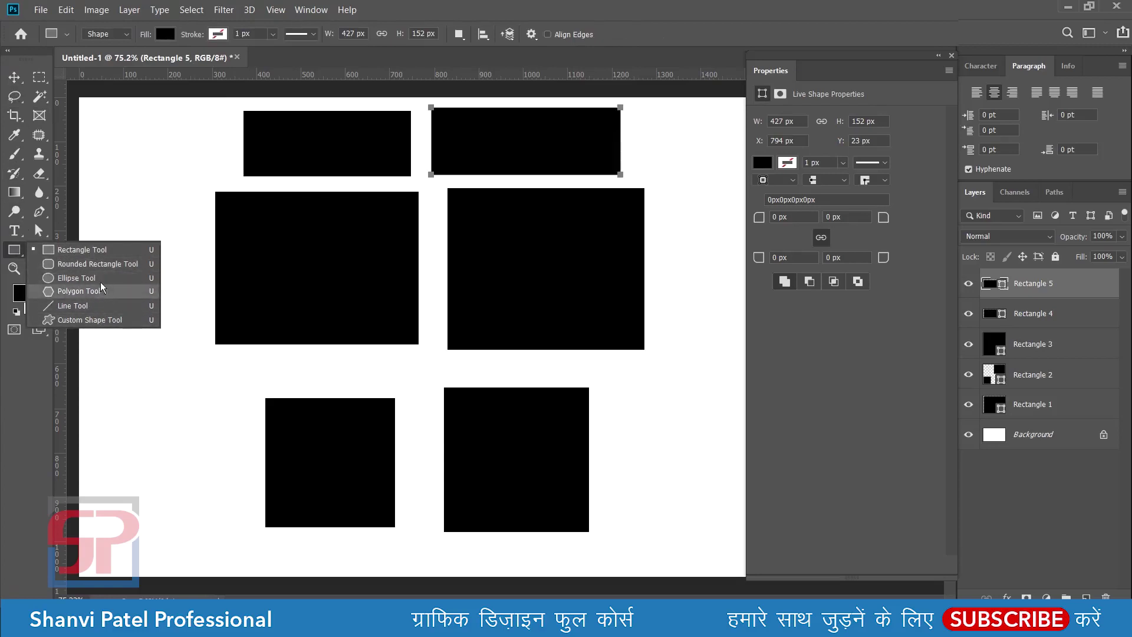
left_click(96, 255)
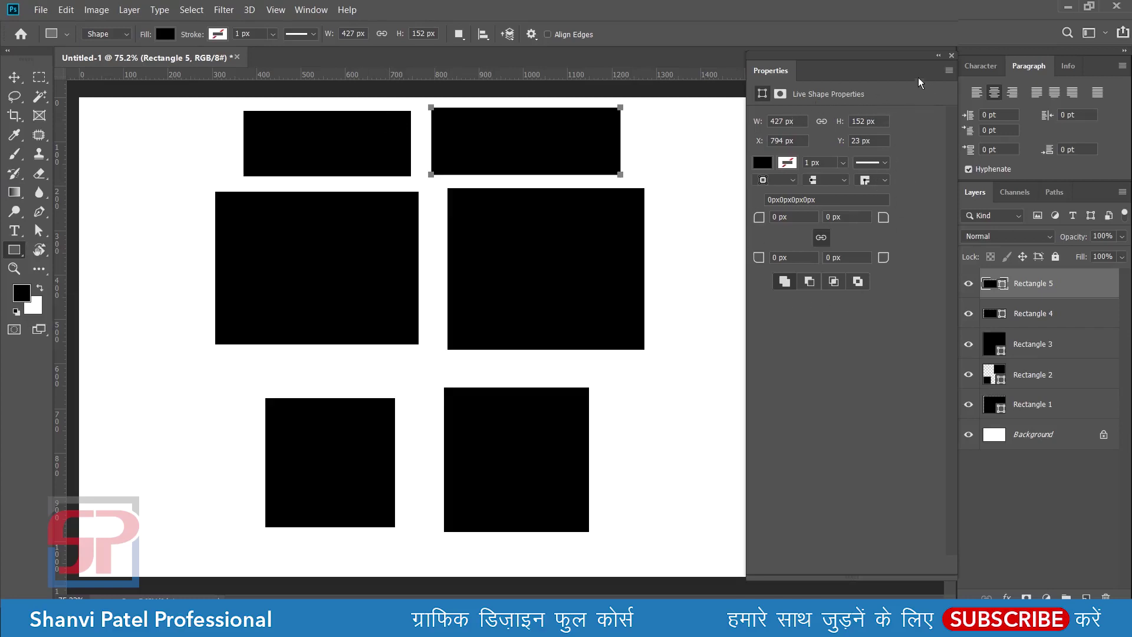
left_click_drag(919, 82, 828, 98)
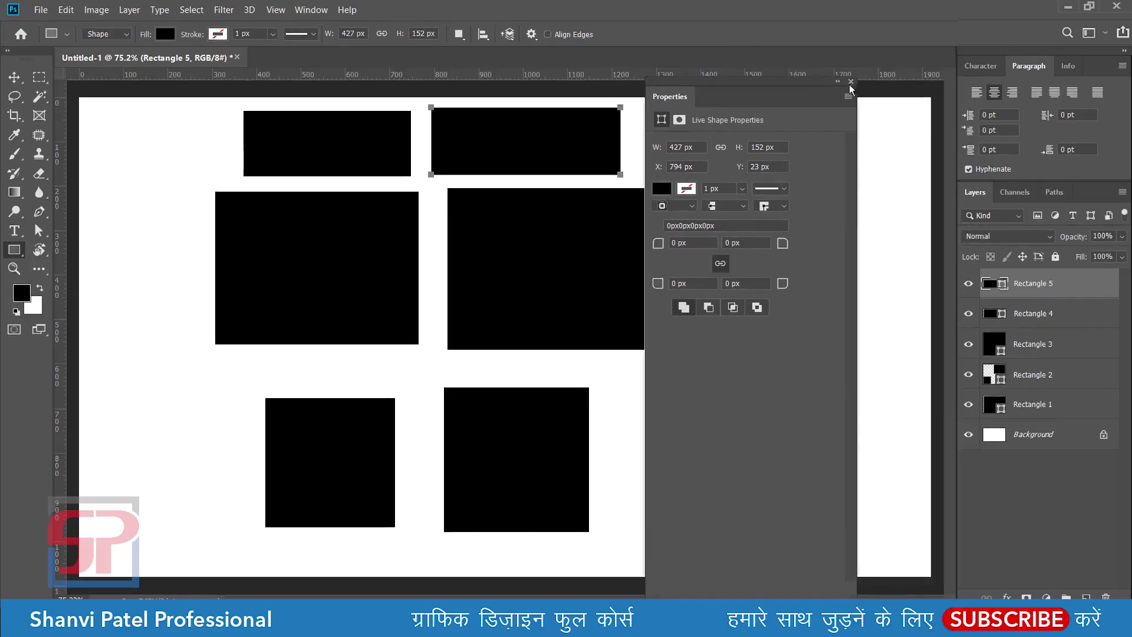
left_click(852, 82)
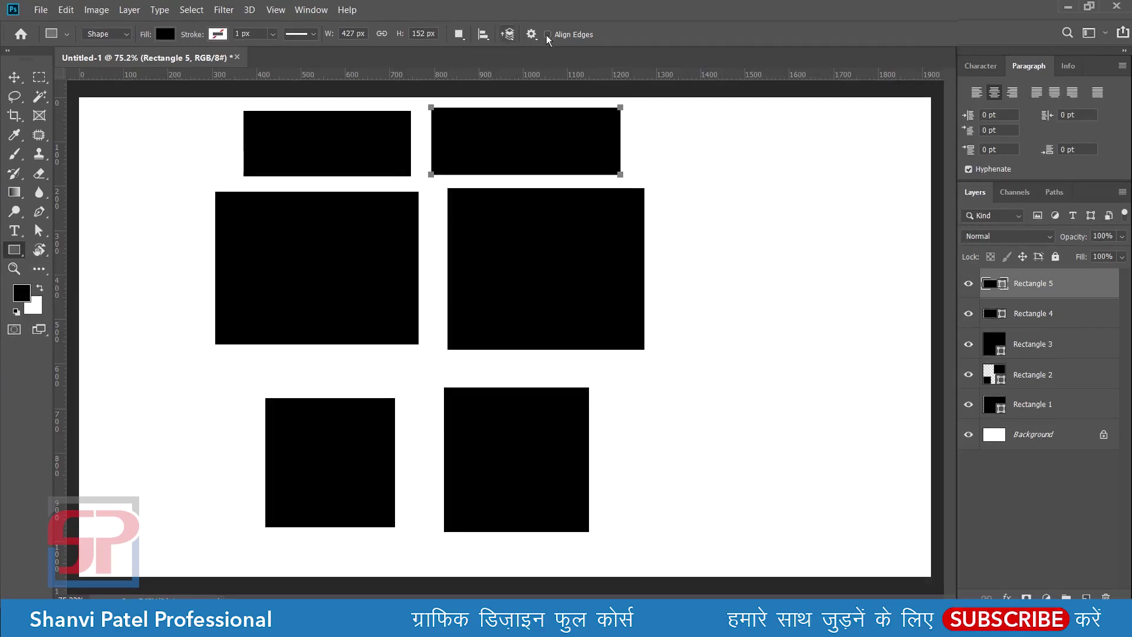
key("ctrl+z")
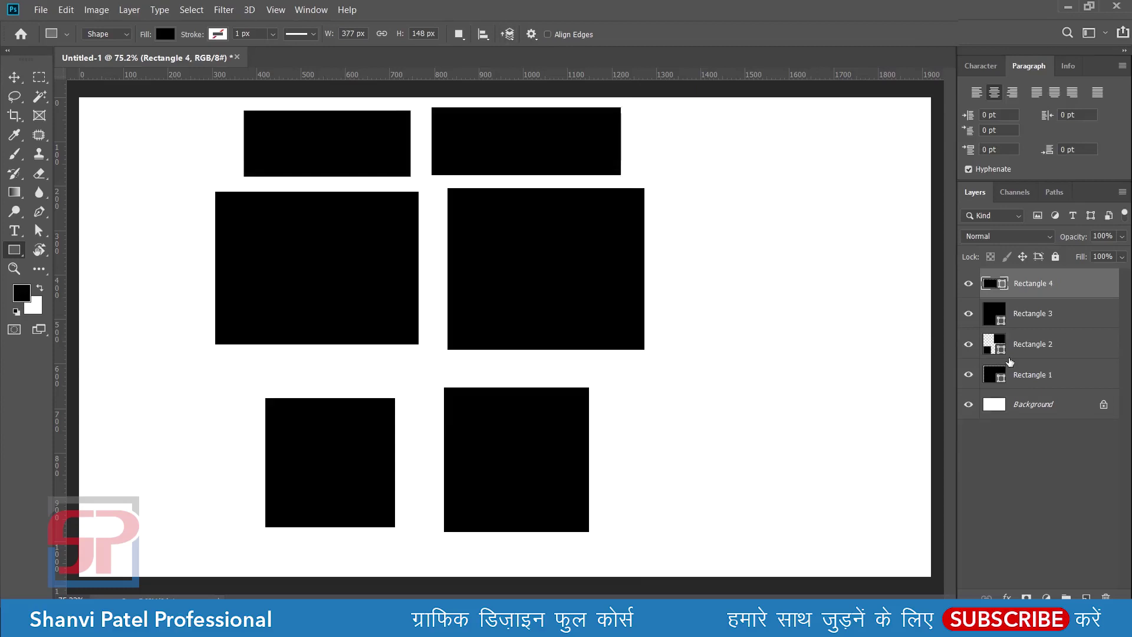
Step: Undo to a blank canvas, draw one large centred black rectangle, and review the Shape modes
key("ctrl+z")
key("ctrl+z")
key("ctrl+z")
key("ctrl+z")
key("ctrl+z")
key("ctrl+z")
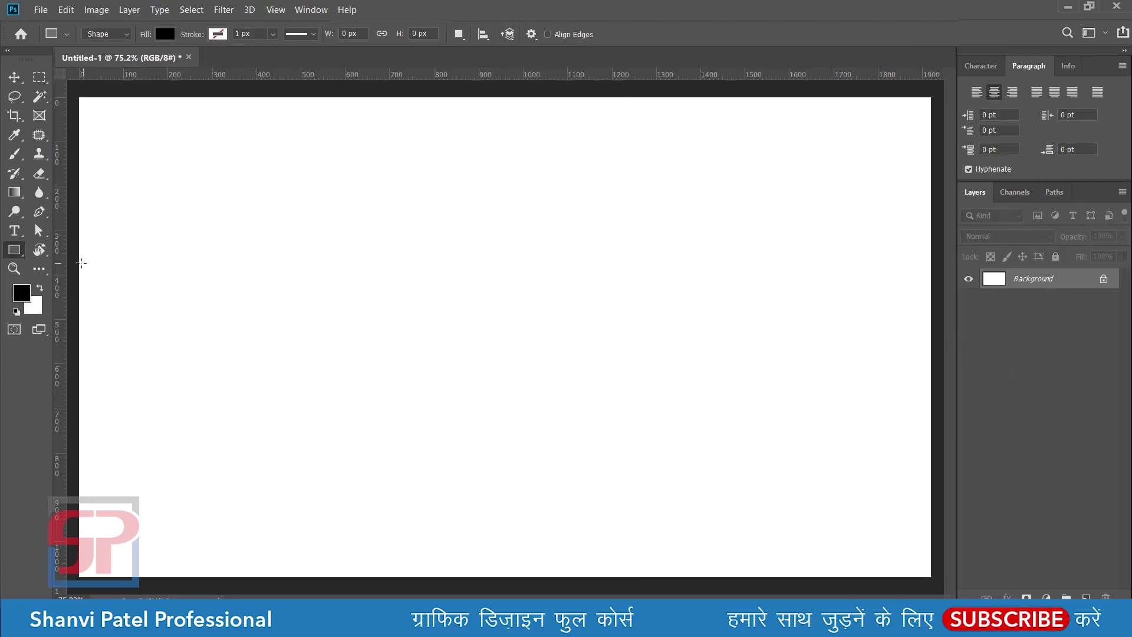
right_click(18, 254)
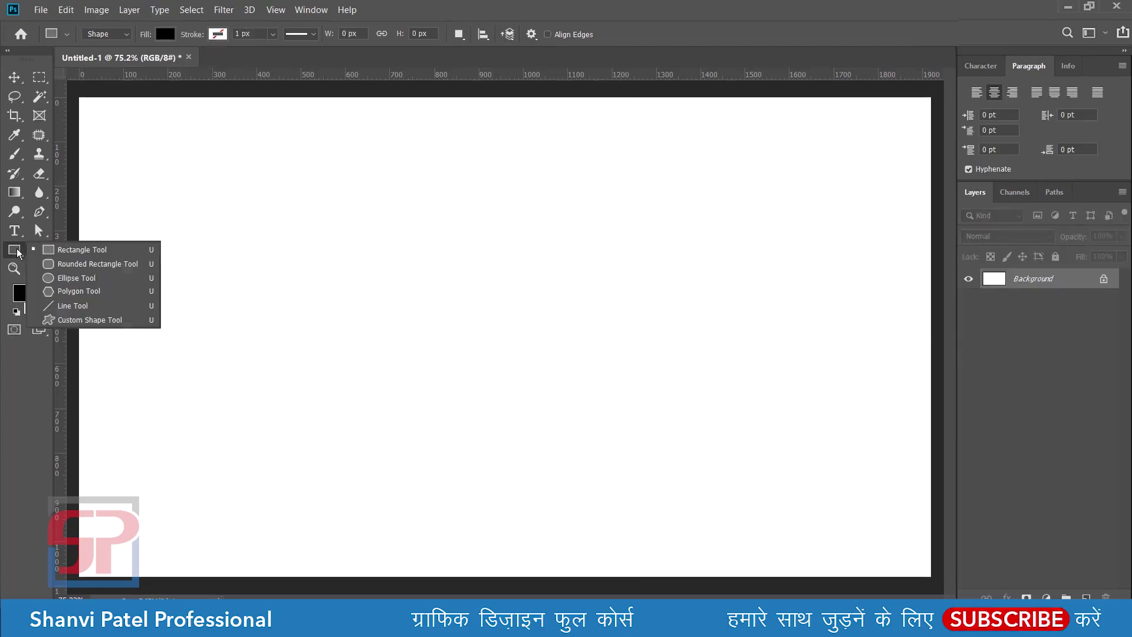
left_click(89, 249)
mouse_move(337, 216)
left_mouse_down()
mouse_move(553, 374)
mouse_move(641, 419)
left_mouse_up()
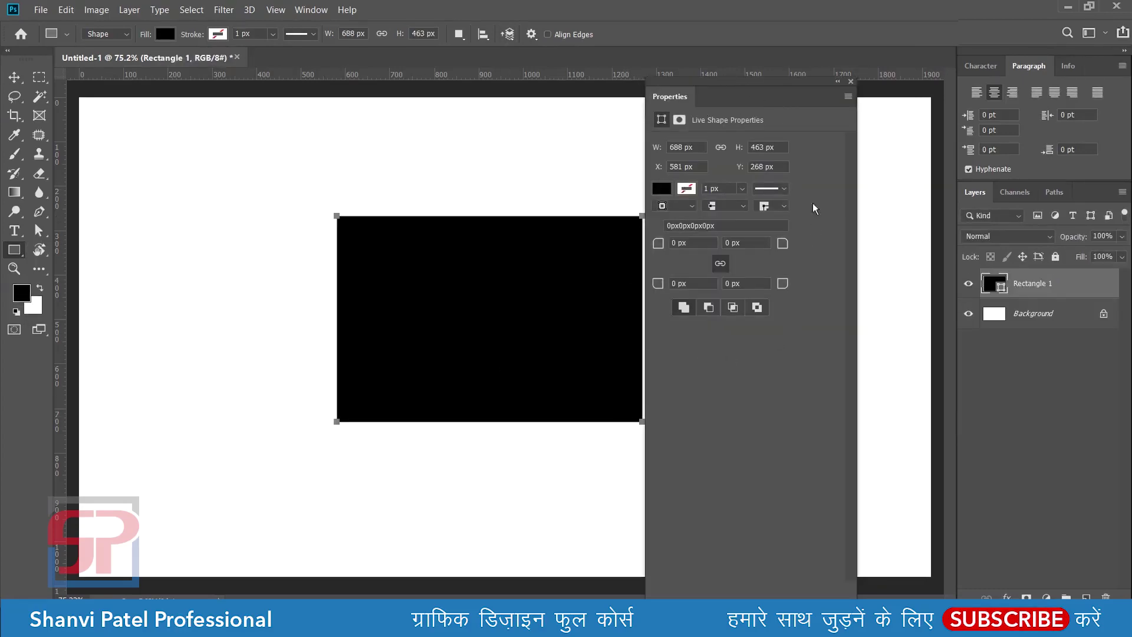
left_click(851, 81)
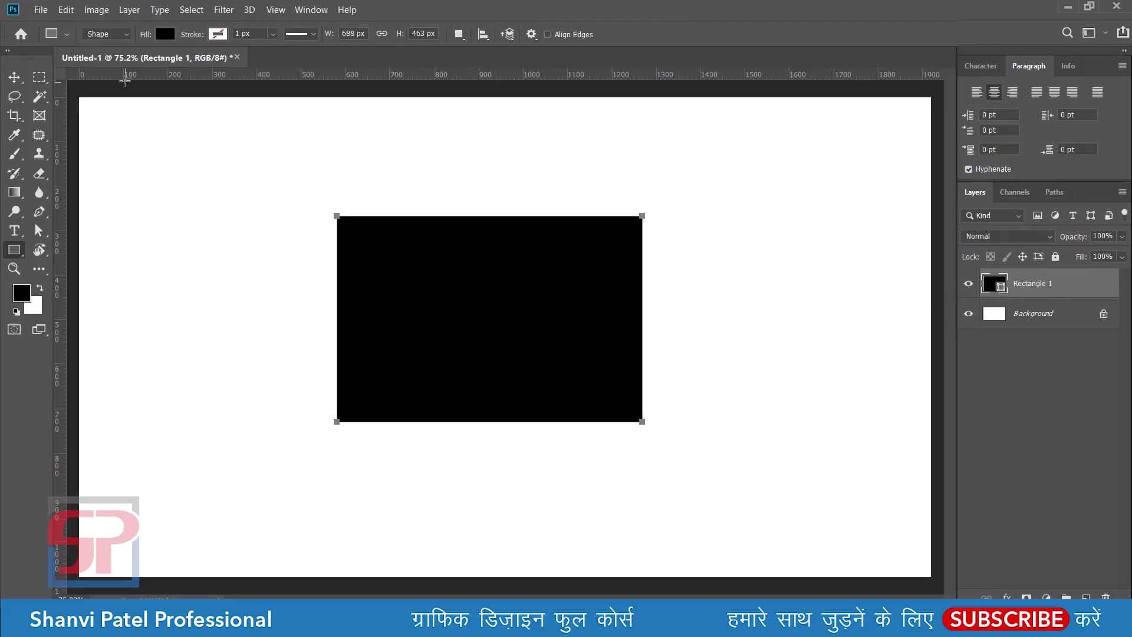
left_click(126, 35)
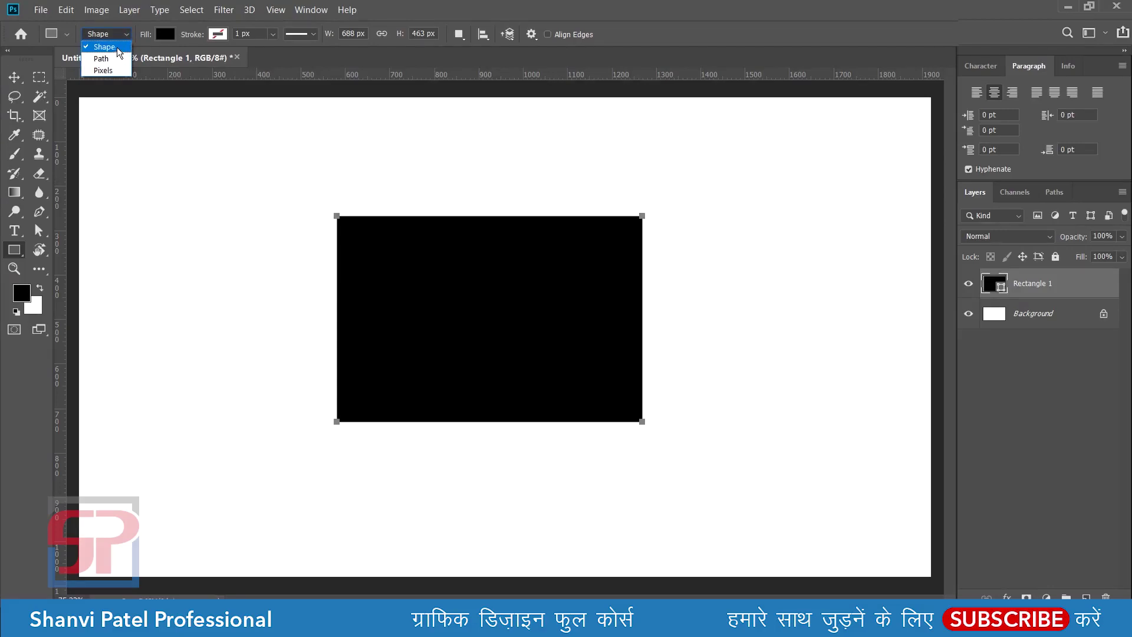
Step: Try cyan, green, light yellow, dark blue and purple fills, then switch the fill to gradient
left_click(105, 47)
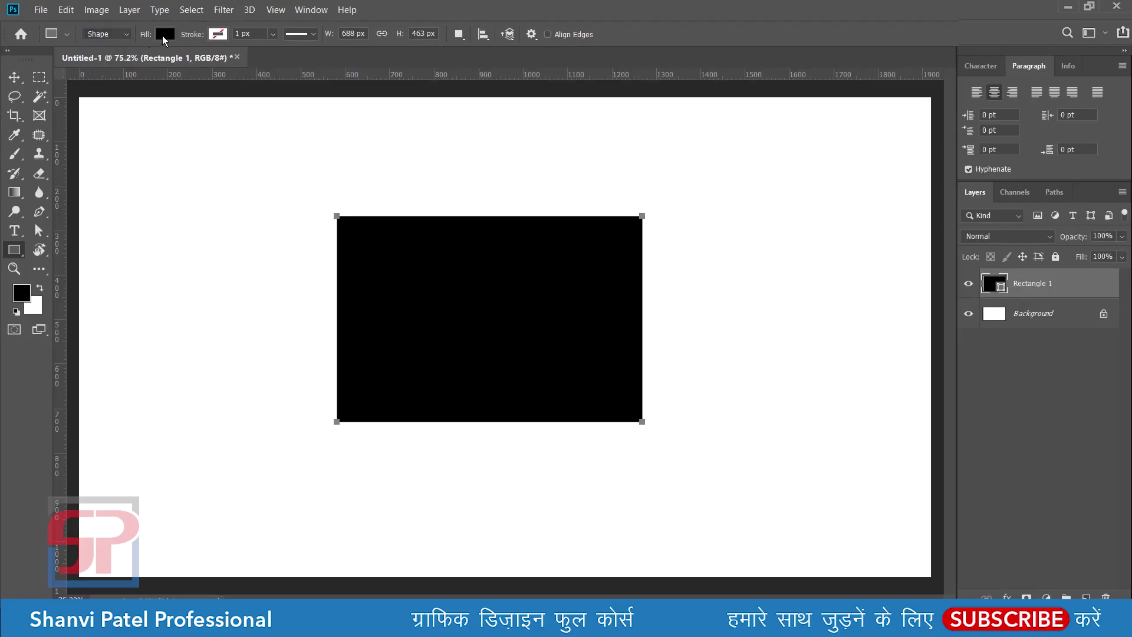
left_click(165, 34)
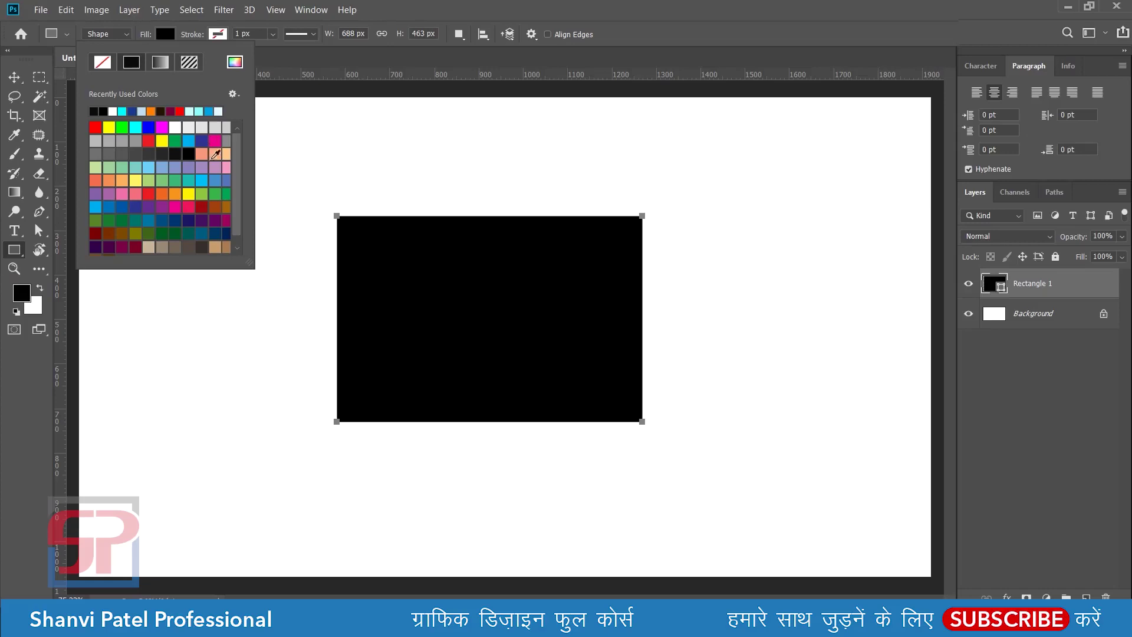
left_click(198, 182)
left_click(166, 181)
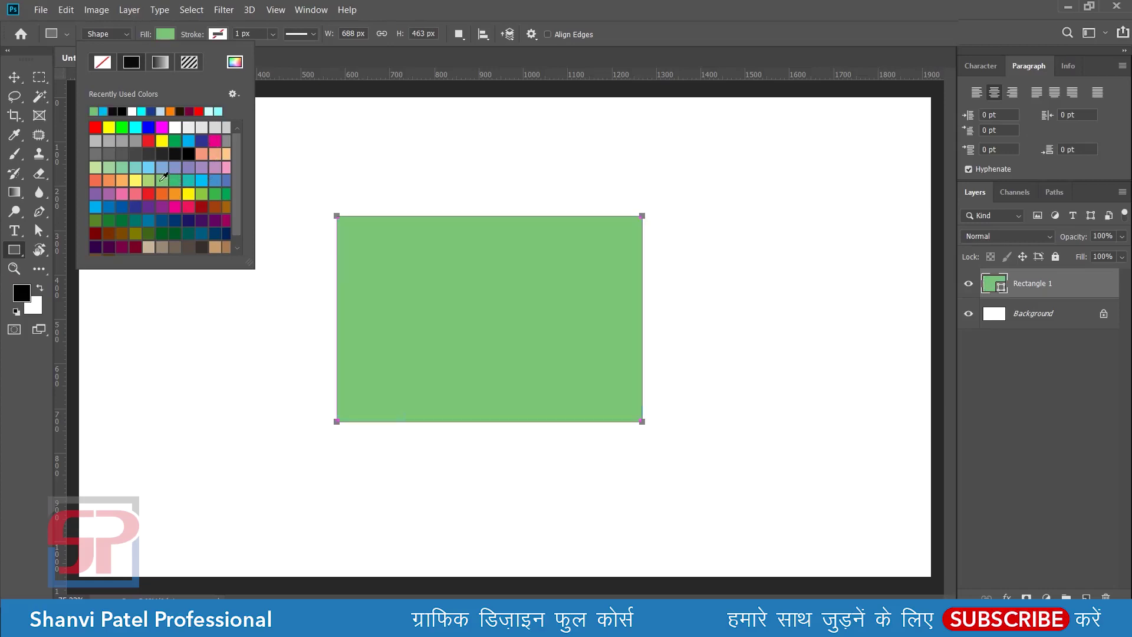
left_click(135, 180)
left_click(124, 169)
left_click(135, 207)
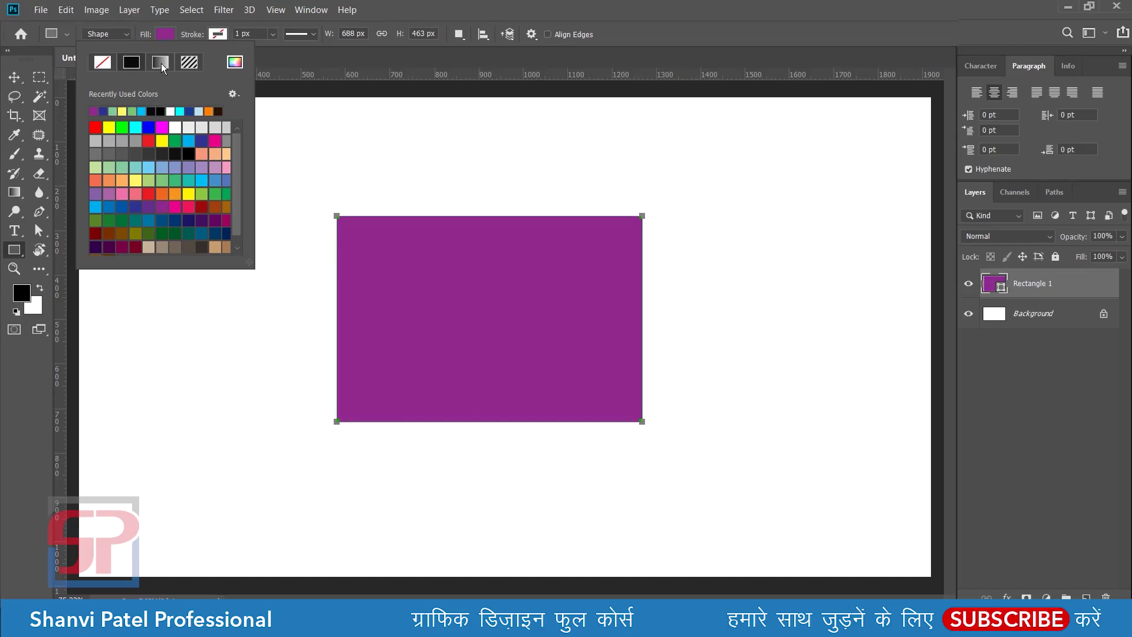
left_click(161, 62)
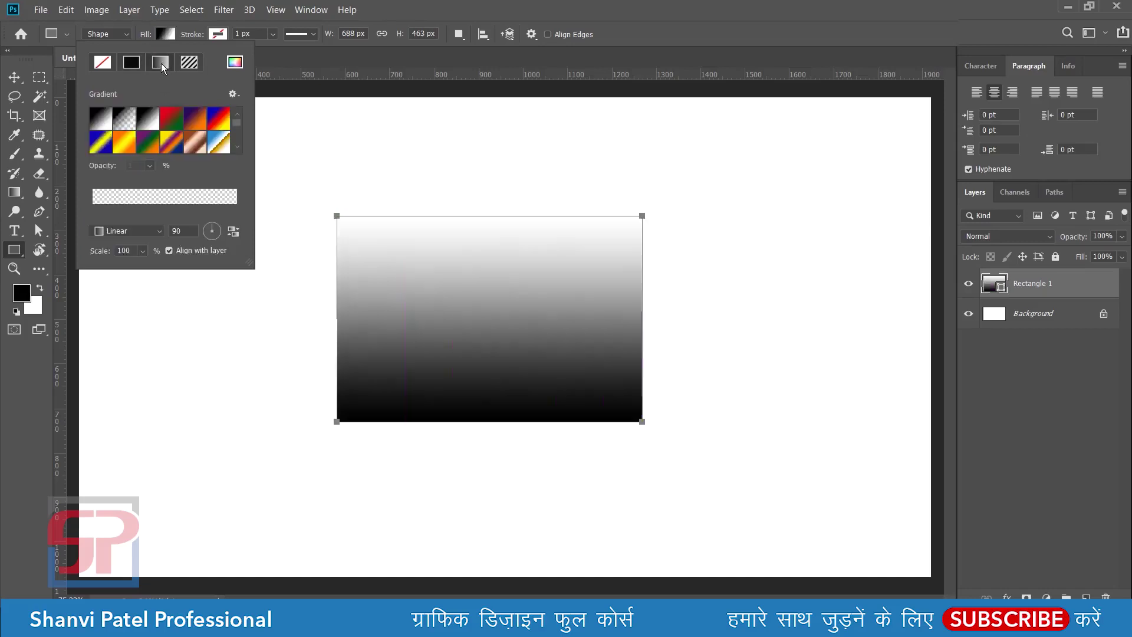
Step: Apply the orange-yellow-orange gradient preset and recolour its right stop dark blue
left_click(146, 147)
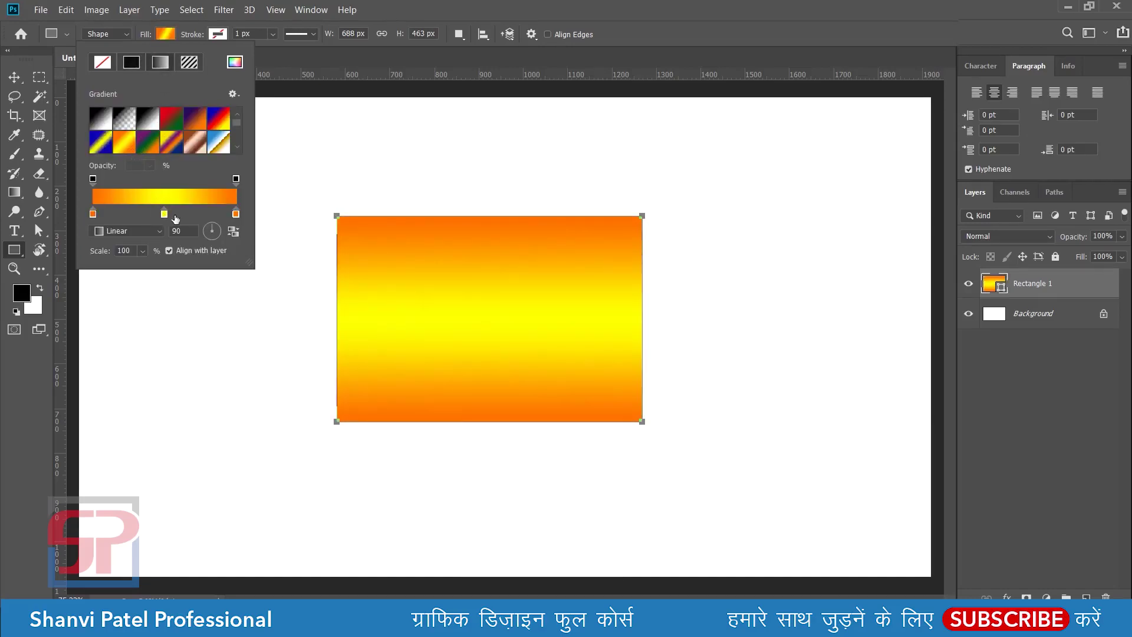
double_click(236, 216)
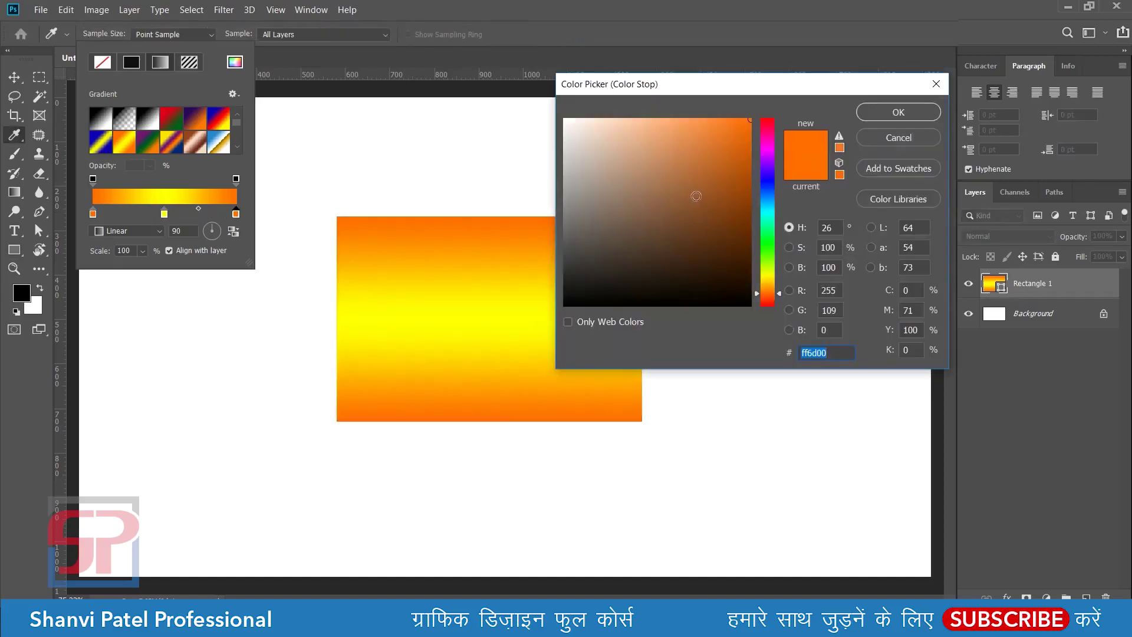
left_click(750, 237)
left_click_drag(774, 247, 776, 190)
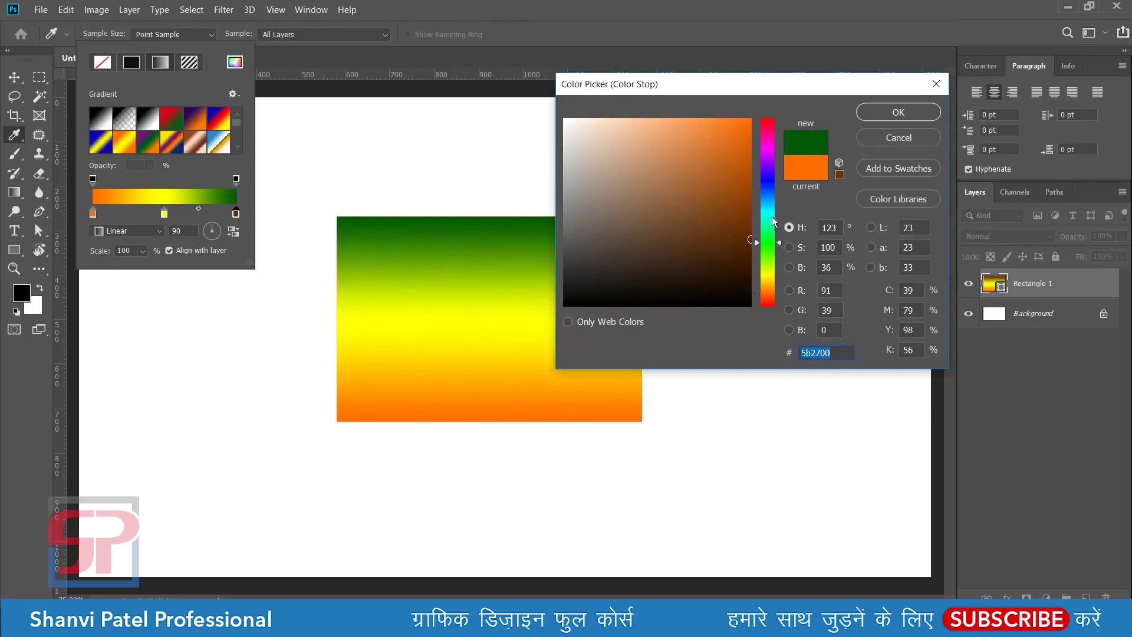
left_click(897, 113)
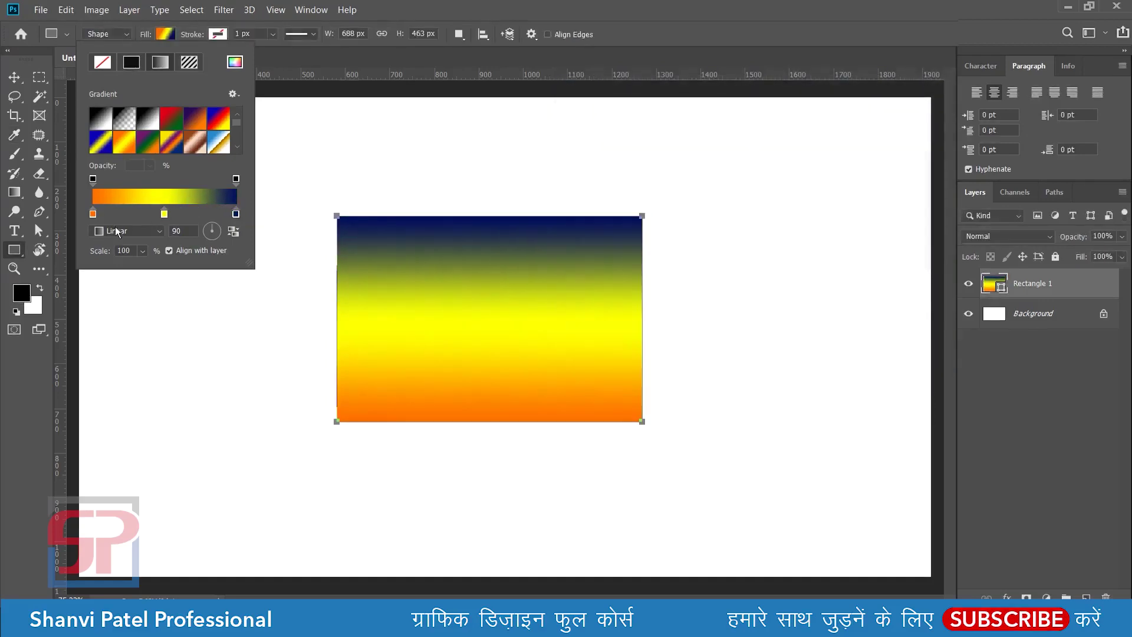
Step: Recolour the middle stop bright blue and the remaining orange stop dark navy
double_click(164, 216)
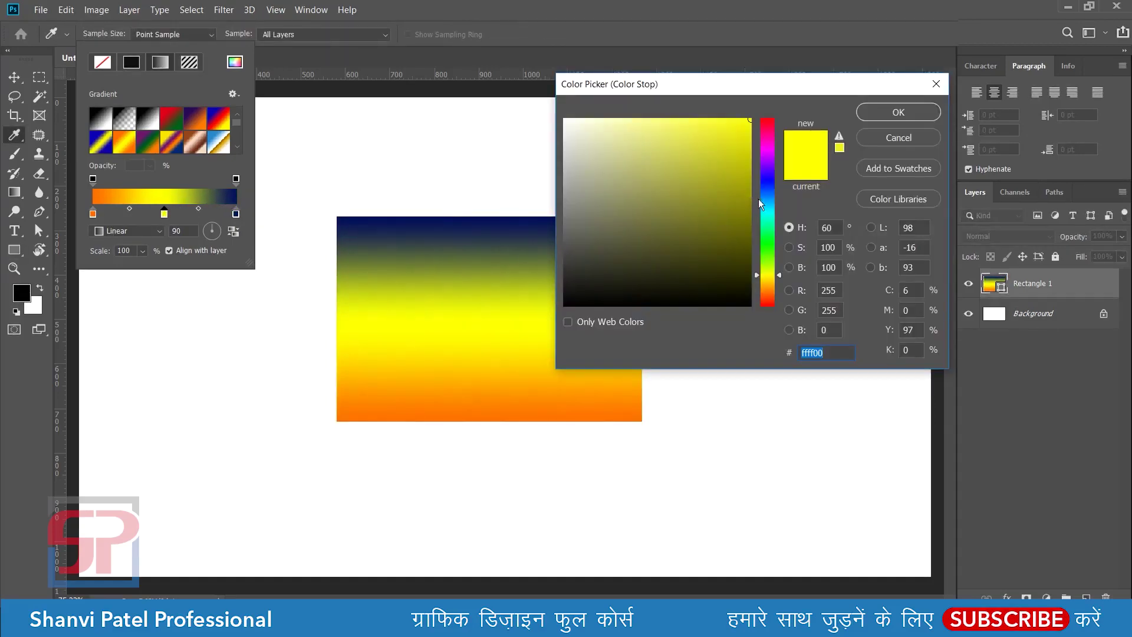
left_click(767, 198)
left_click(753, 148)
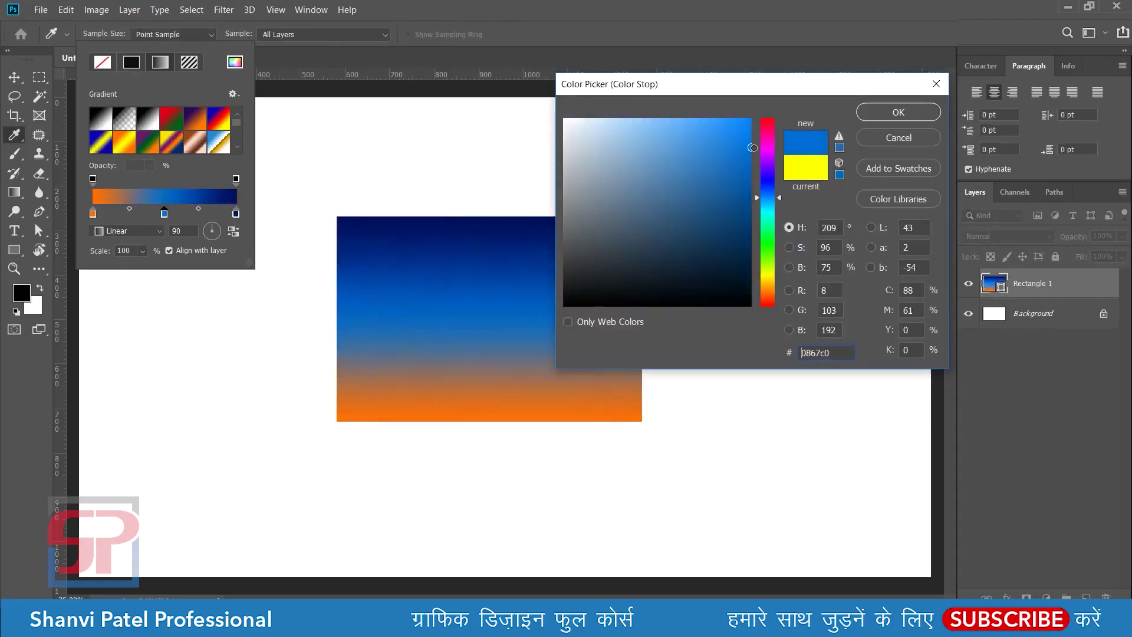
left_click(898, 112)
double_click(93, 214)
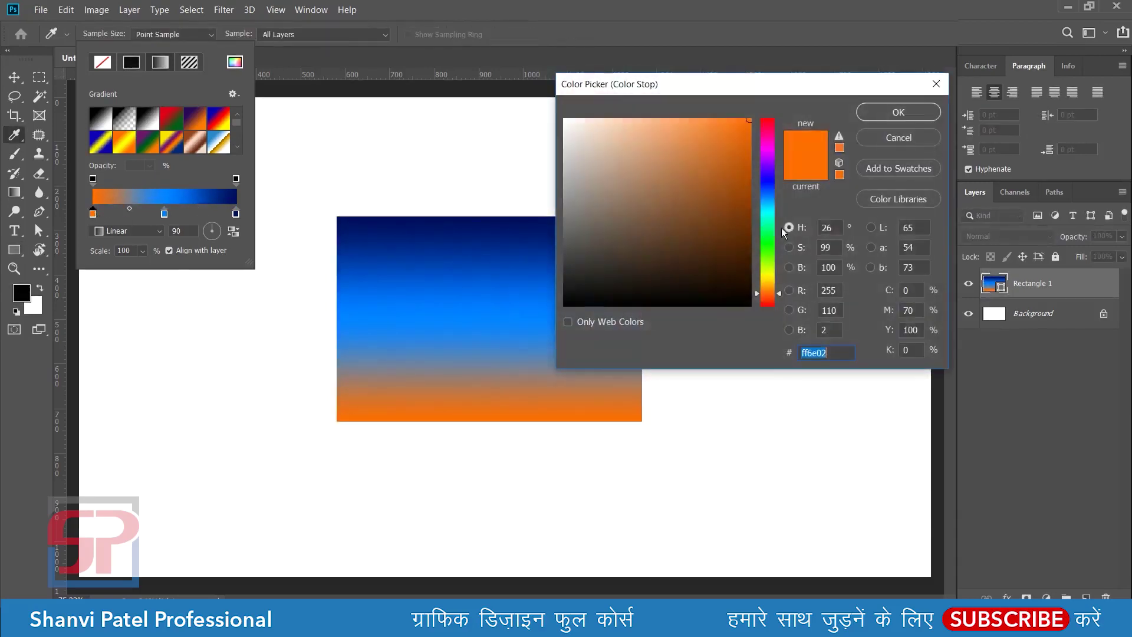
left_click(770, 197)
left_click(750, 243)
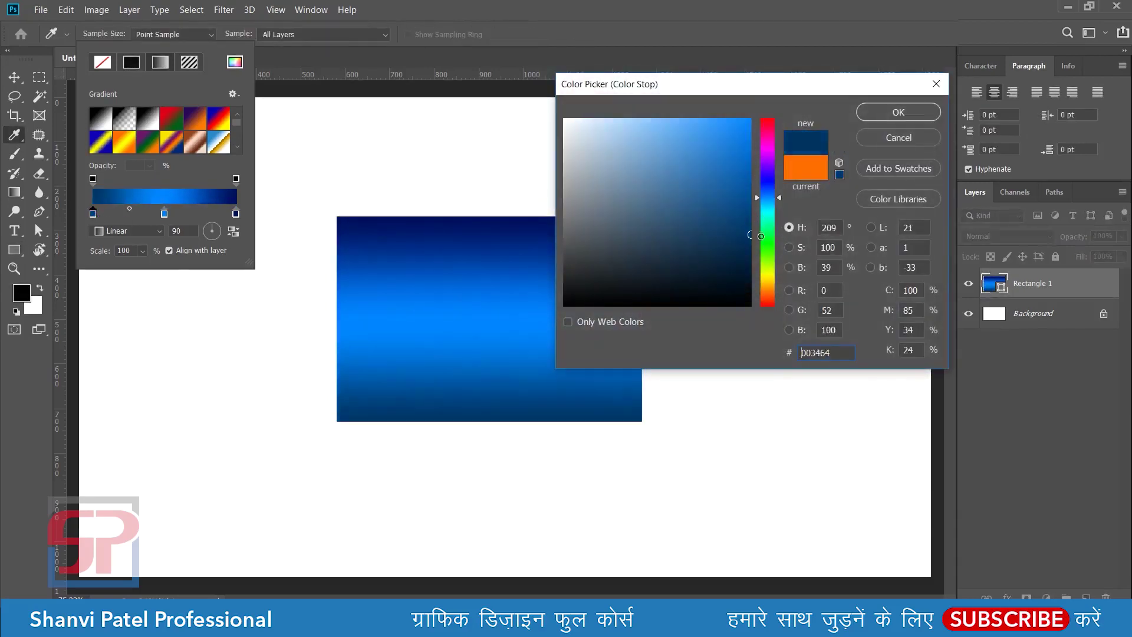
left_click(898, 113)
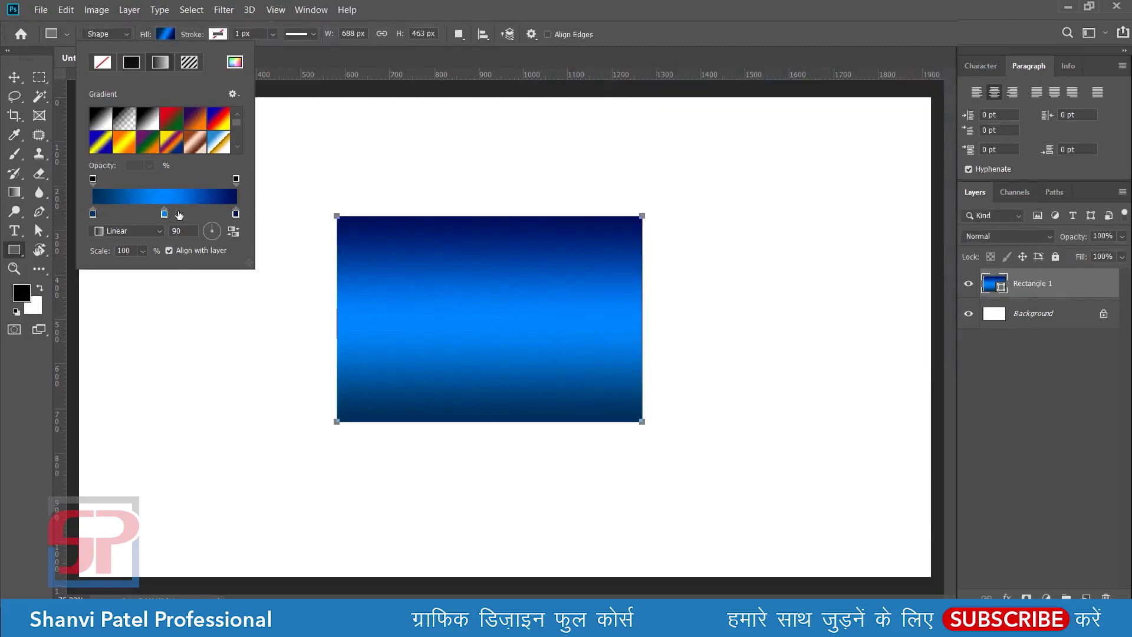
Step: Rotate the gradient diagonally and try the Radial and Angle styles
left_click(218, 229)
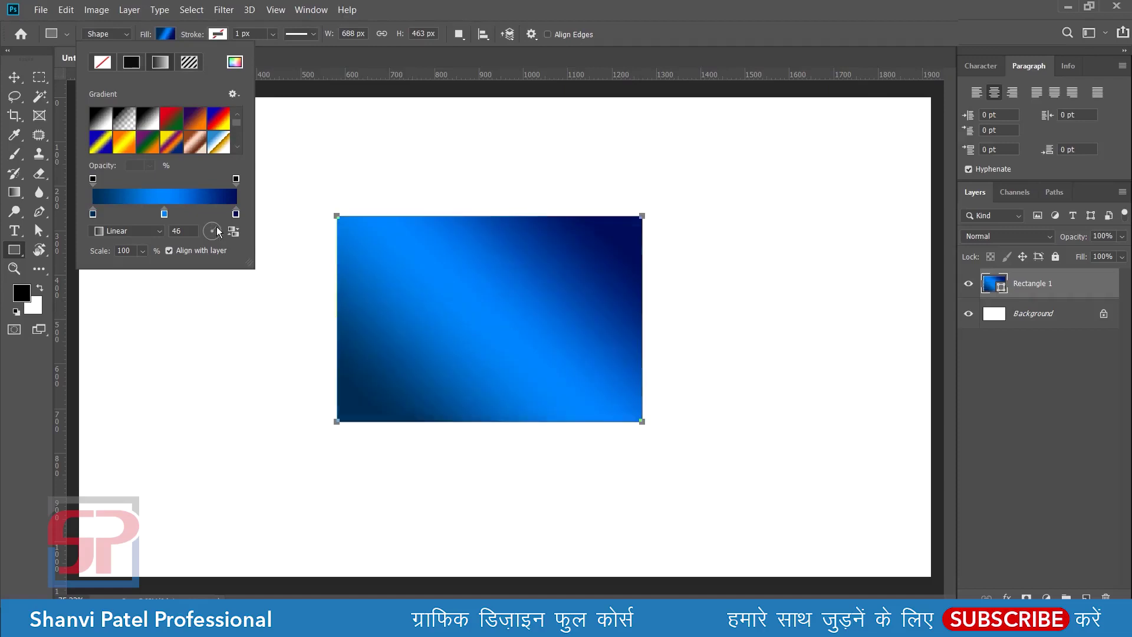
left_click_drag(218, 230, 223, 228)
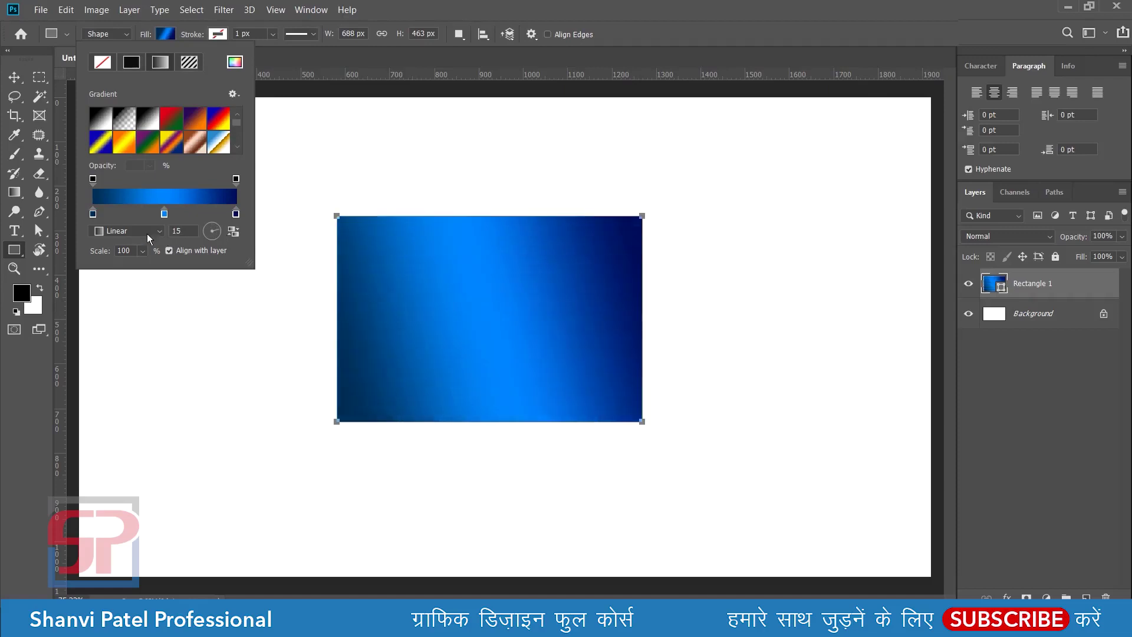
left_click(147, 232)
left_click(128, 256)
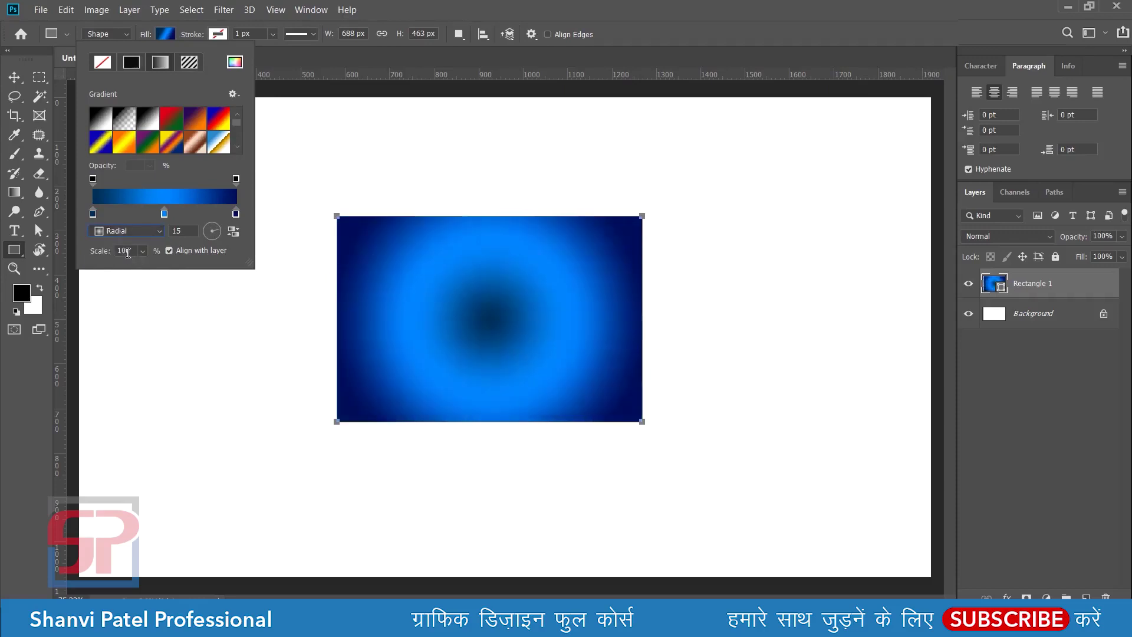
left_click(145, 231)
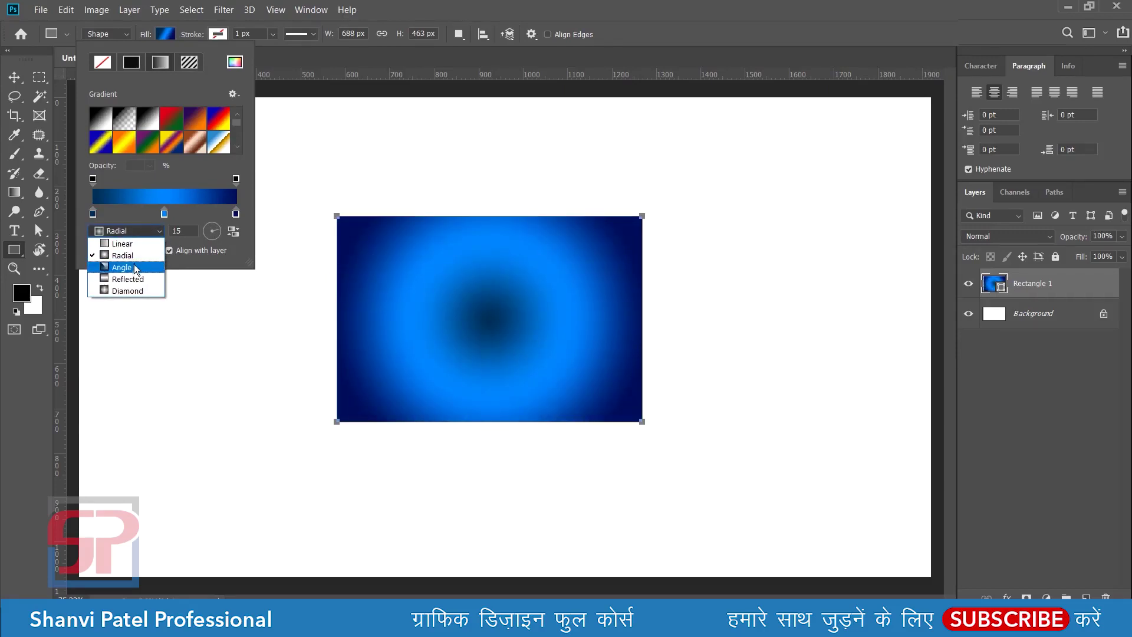
left_click(135, 267)
Step: Try the Reflected style, settle on Diamond, then switch the fill to a pattern
left_click(143, 230)
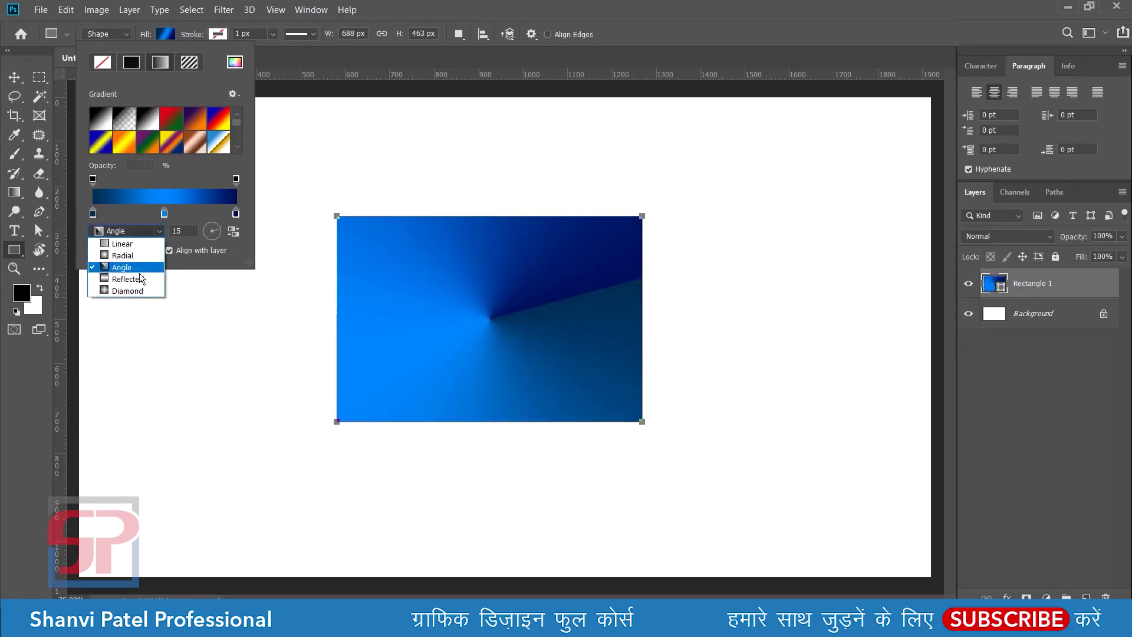
left_click(143, 279)
left_click(140, 233)
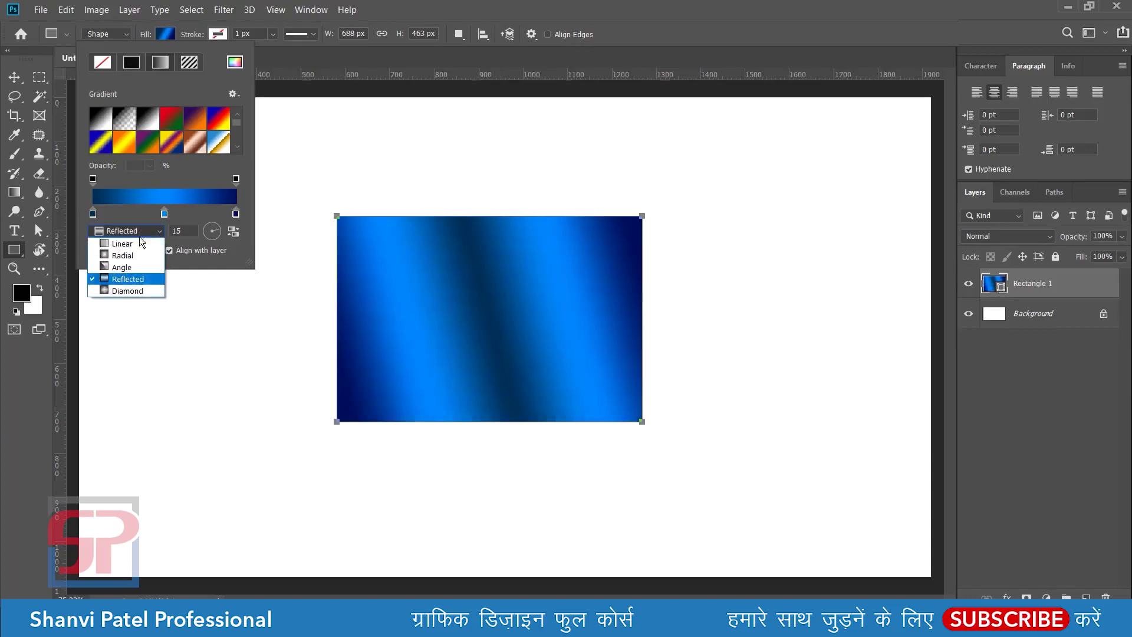
left_click(149, 291)
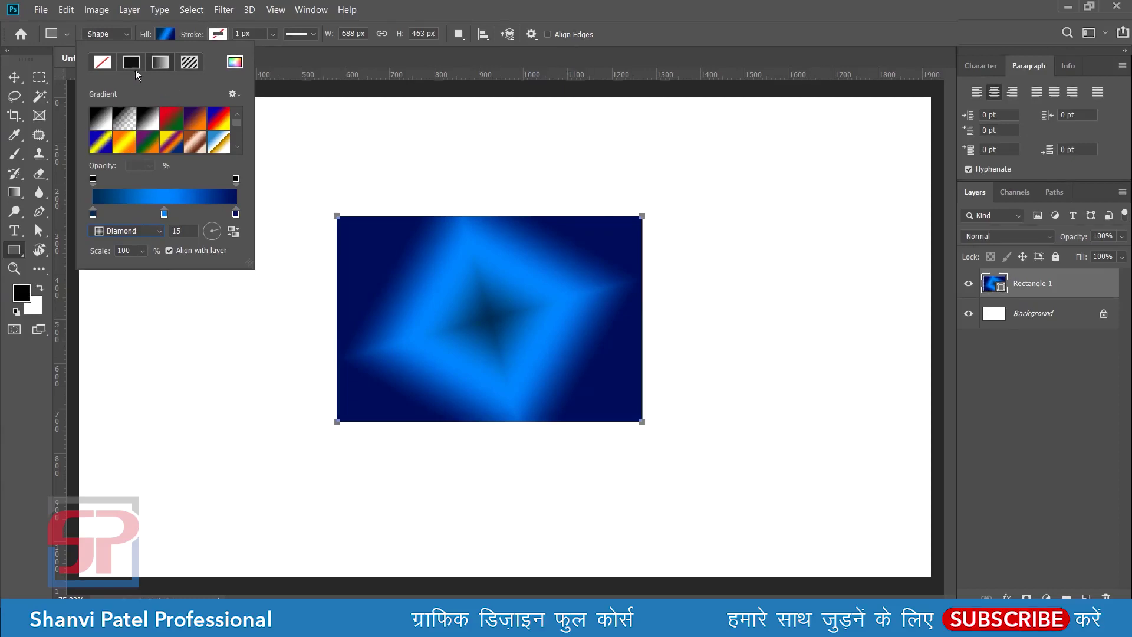
left_click(189, 62)
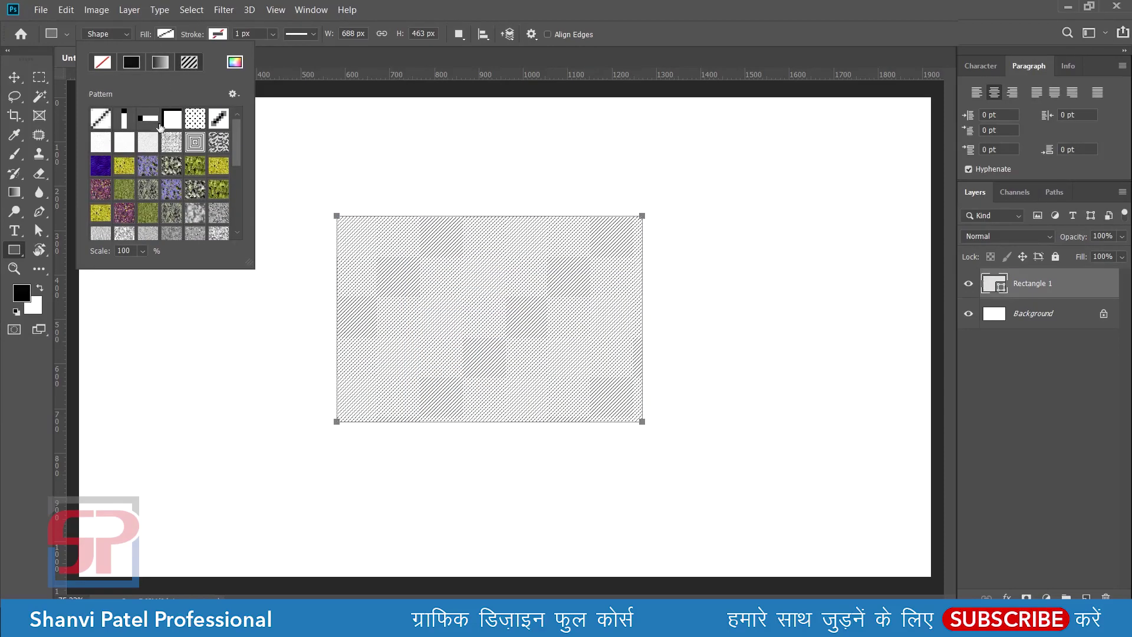
Step: Try checkerboard, zebra-swirl, gravel and squiggle patterns, settling on the grey bubbly pattern fill
left_click_drag(239, 129, 234, 196)
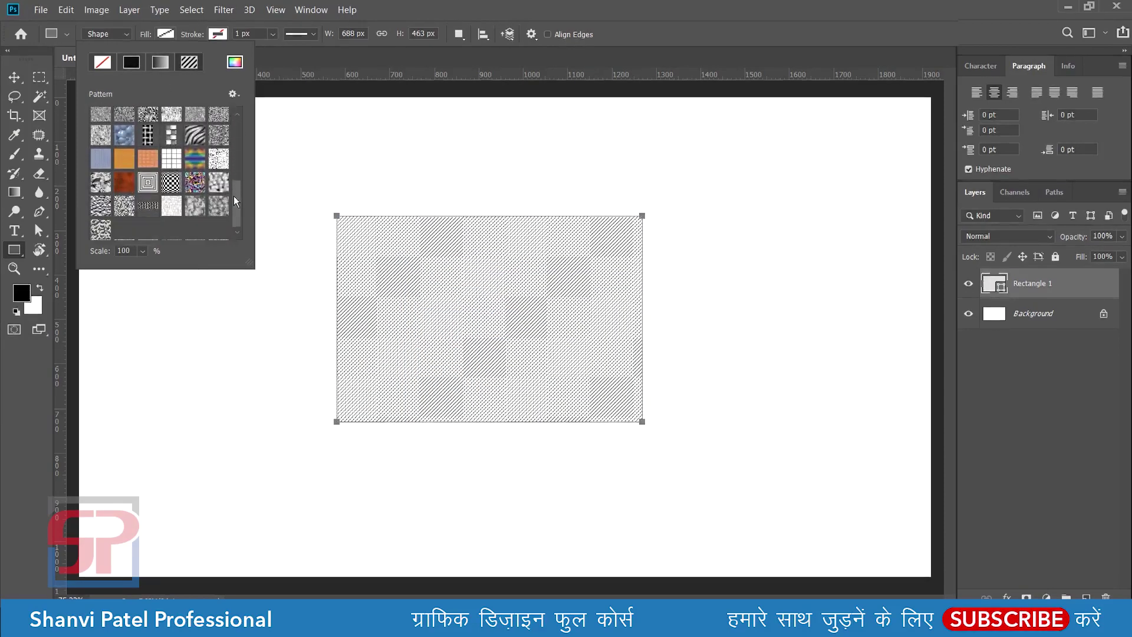
left_click(172, 182)
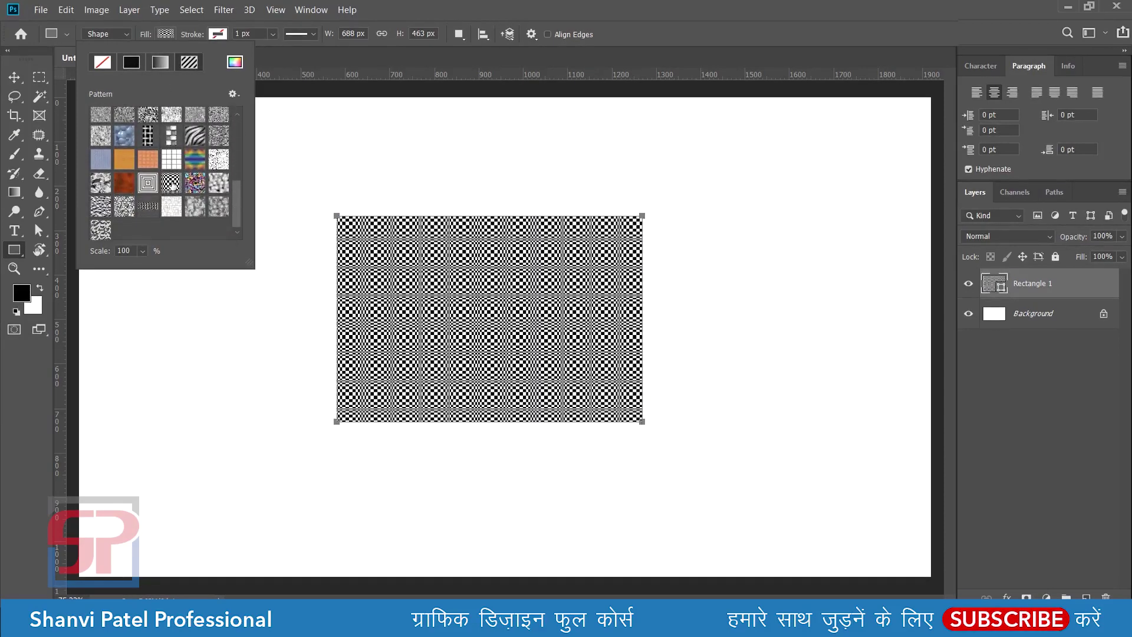
left_click(201, 180)
left_click(198, 138)
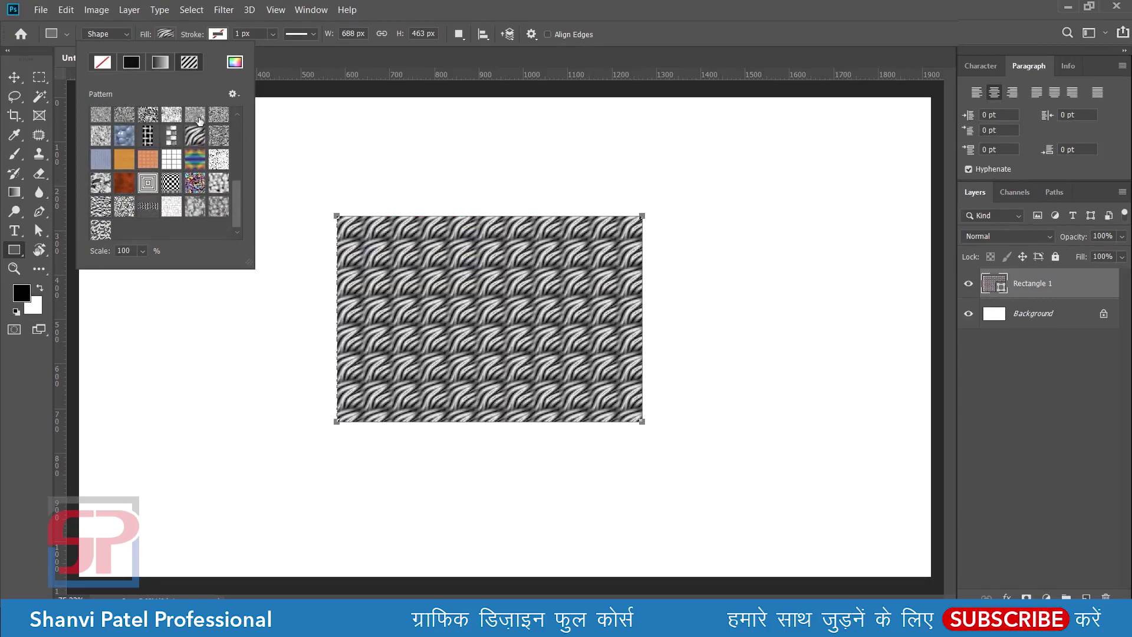
left_click(199, 121)
left_click(225, 121)
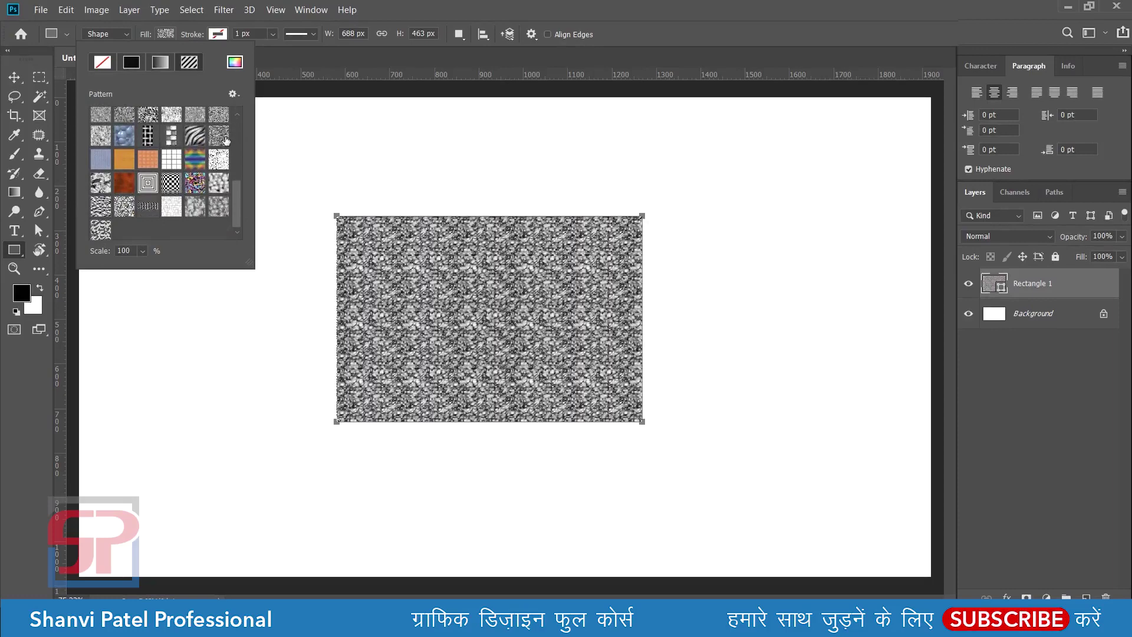
left_click(214, 164)
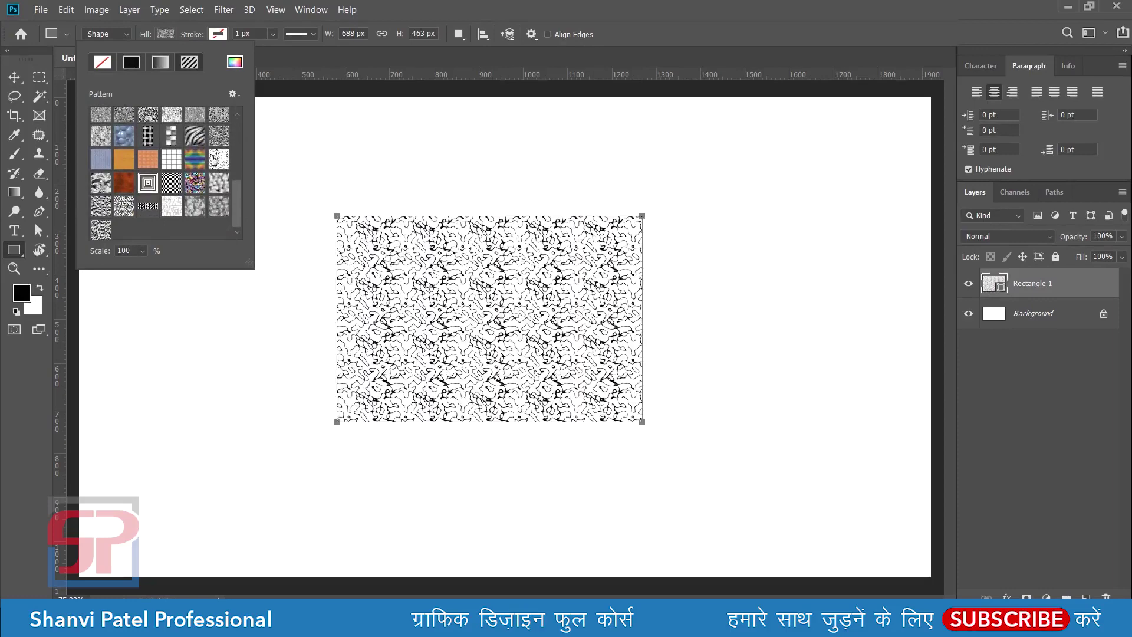
left_click(214, 188)
Step: Give the rectangle a grey outline stroke
right_click(17, 252)
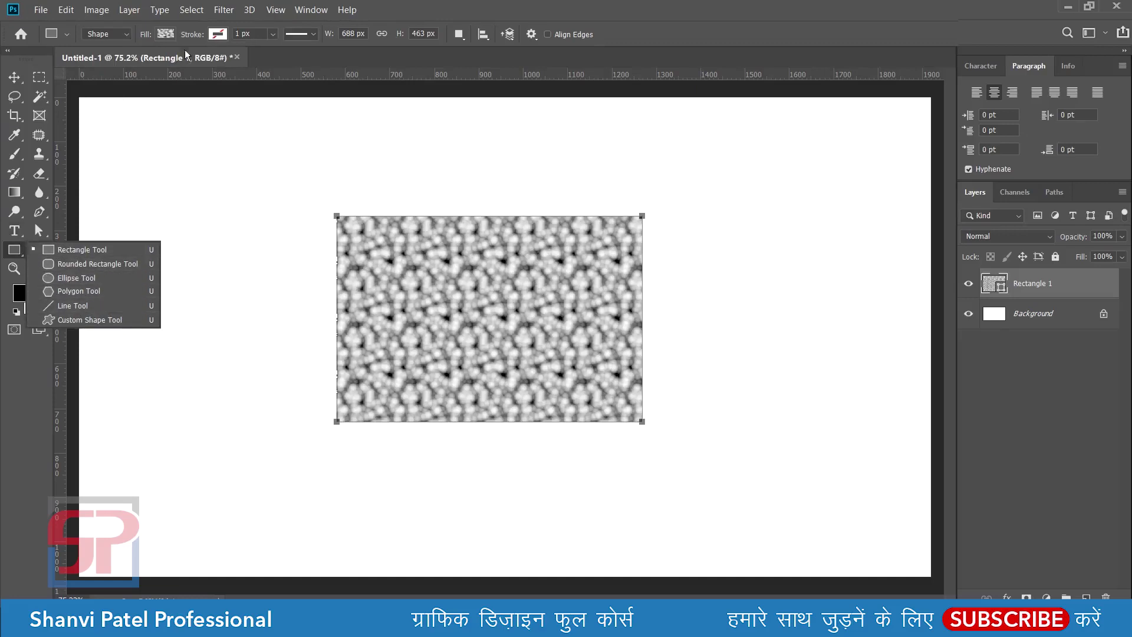
left_click(218, 34)
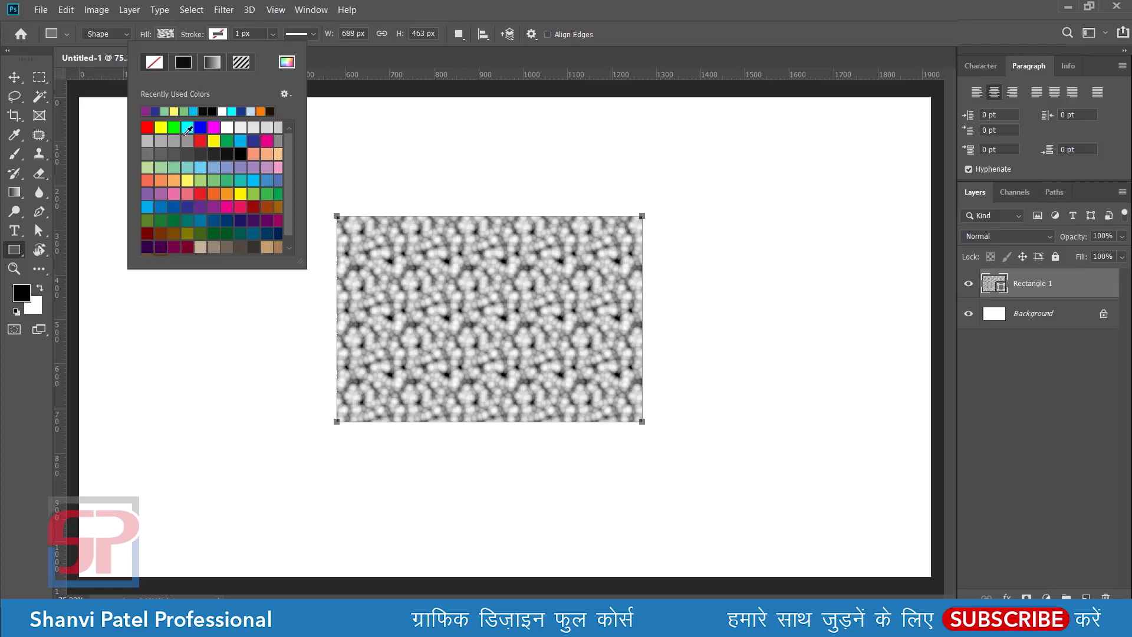
left_click(184, 127)
left_click(175, 141)
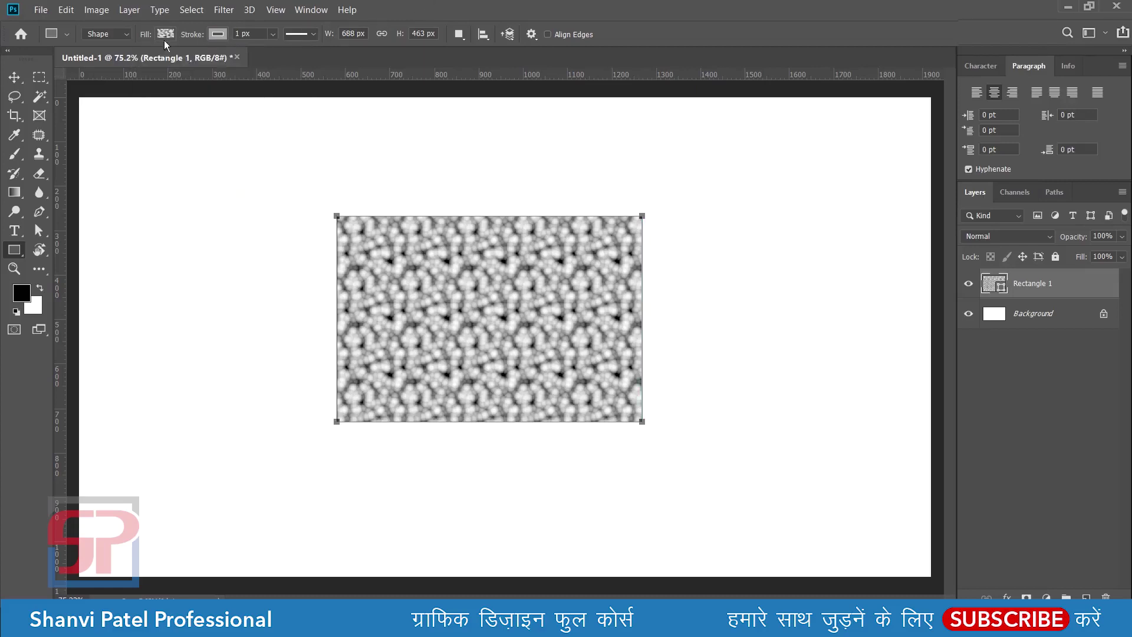
Step: Switch the rectangle's fill from pattern to the solid red swatch
left_click(162, 35)
left_click(131, 62)
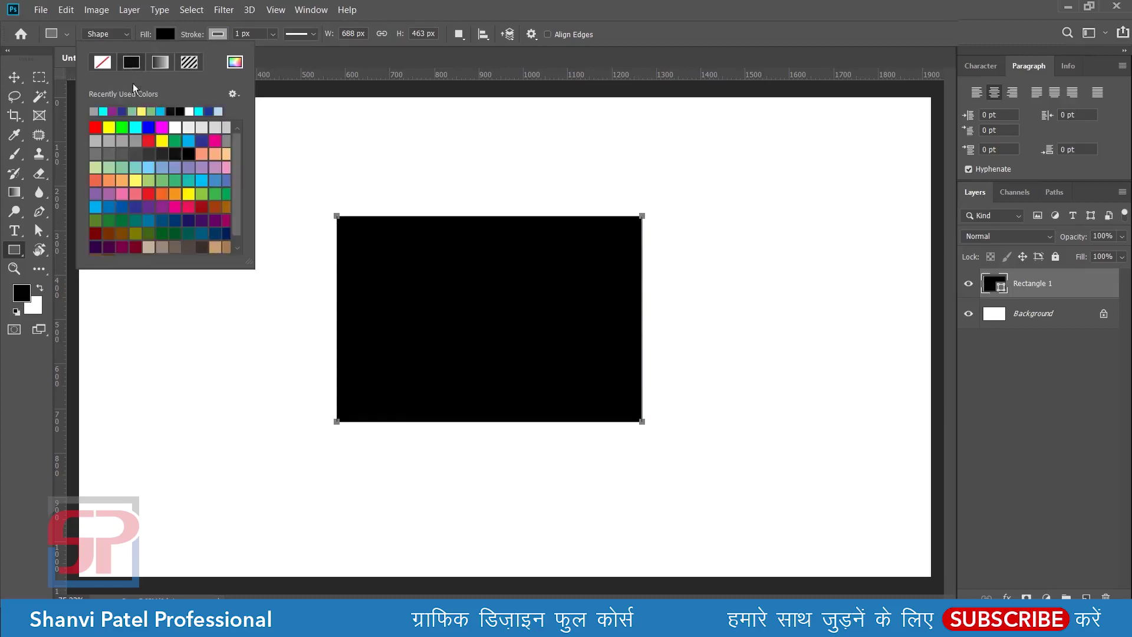
left_click(147, 140)
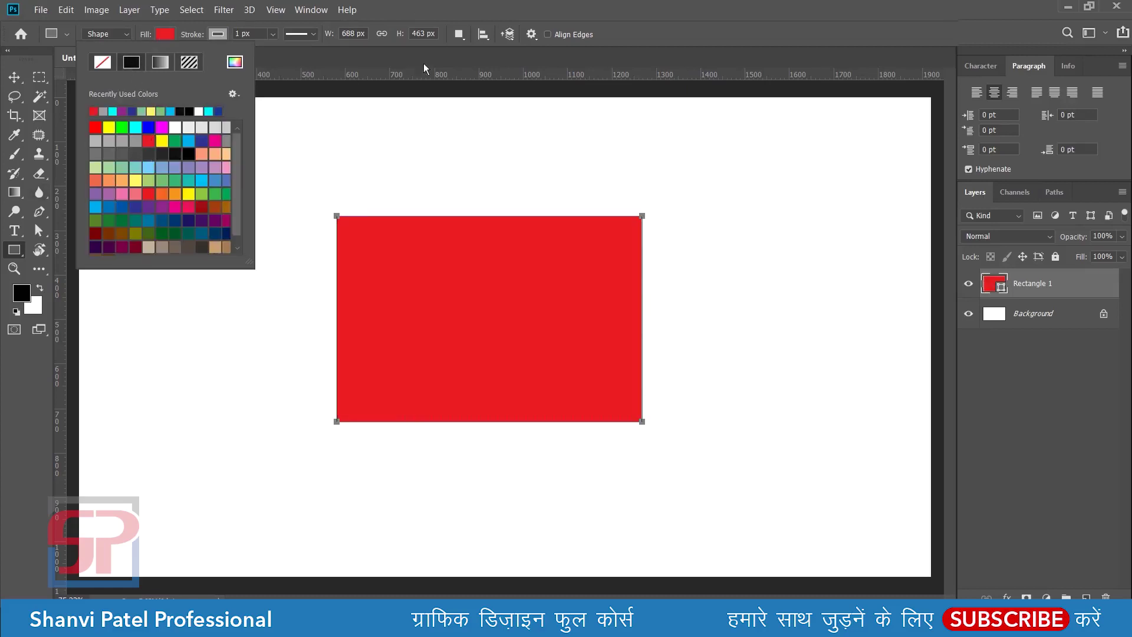
left_click(643, 4)
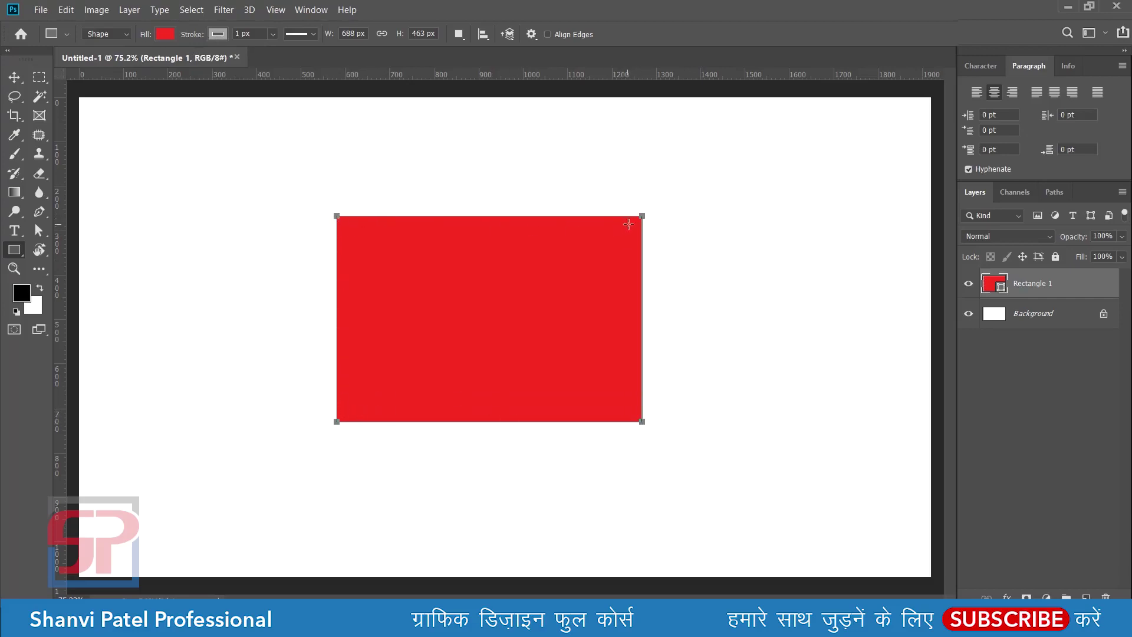
Step: Set the rectangle's stroke to bright green and widen it to about 28.79 px
left_click(219, 35)
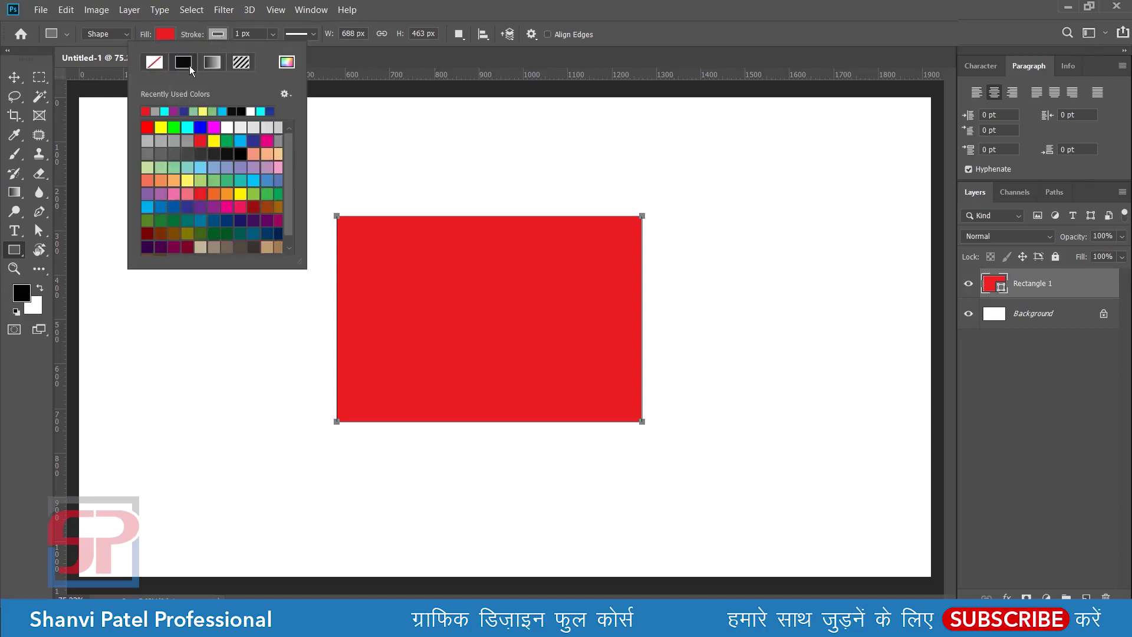
left_click(174, 127)
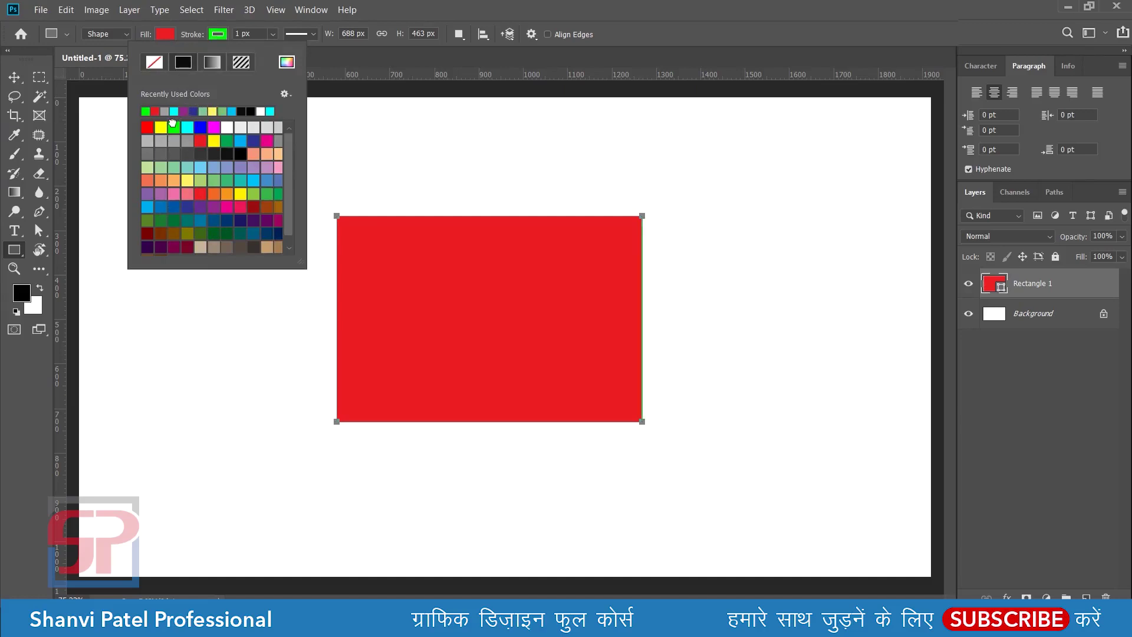
left_click(423, 20)
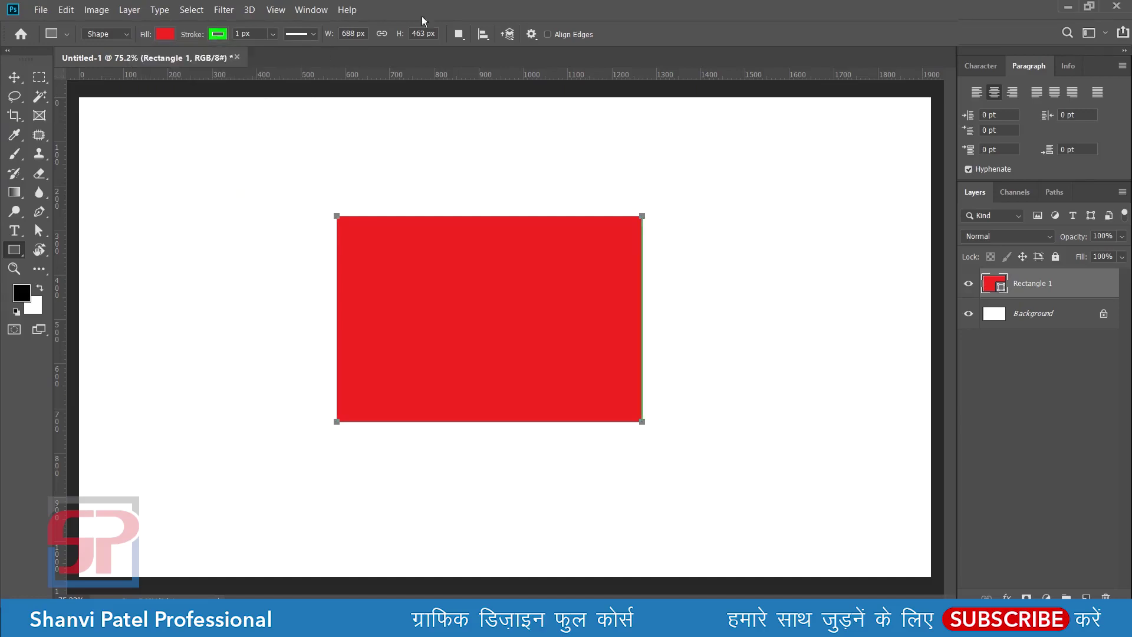
left_click(274, 34)
left_click_drag(275, 52, 296, 51)
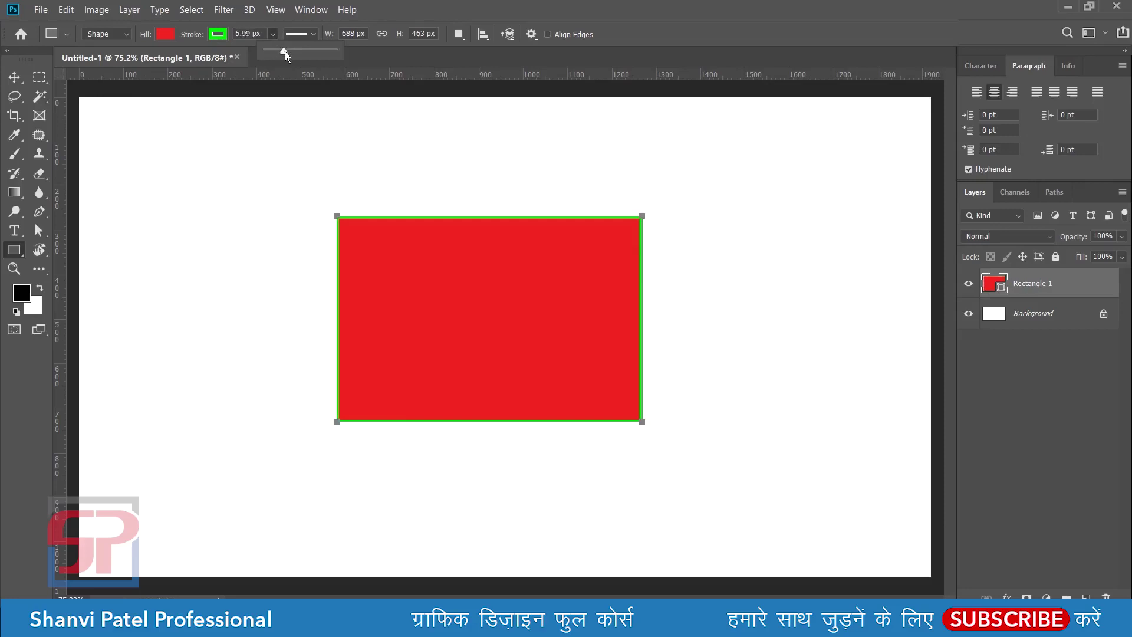
left_click_drag(296, 51, 309, 48)
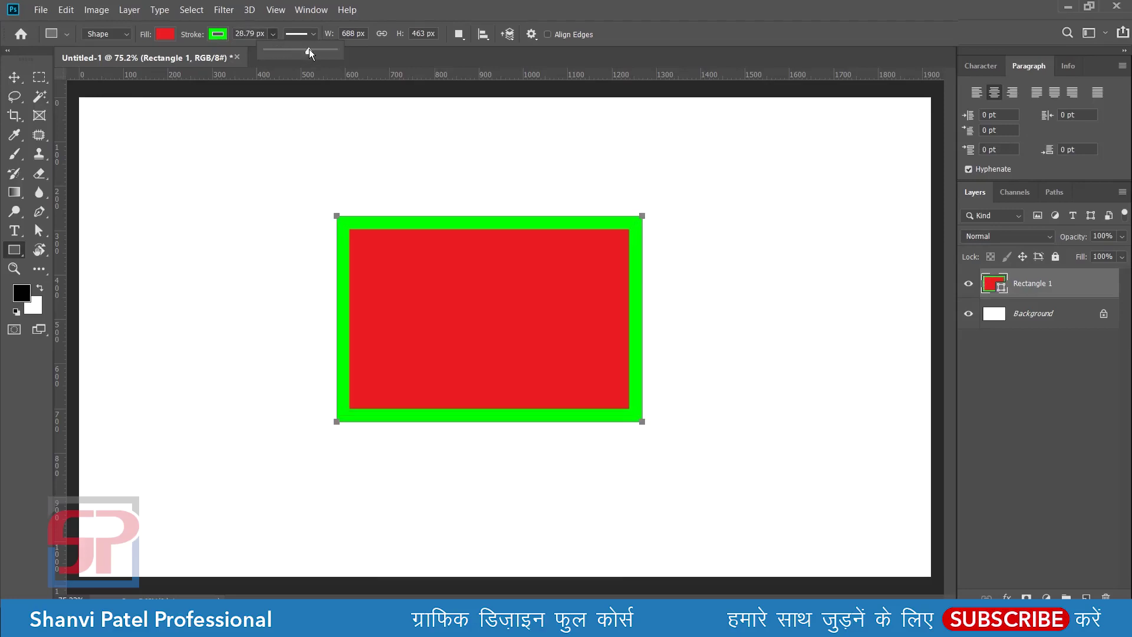
left_click(218, 35)
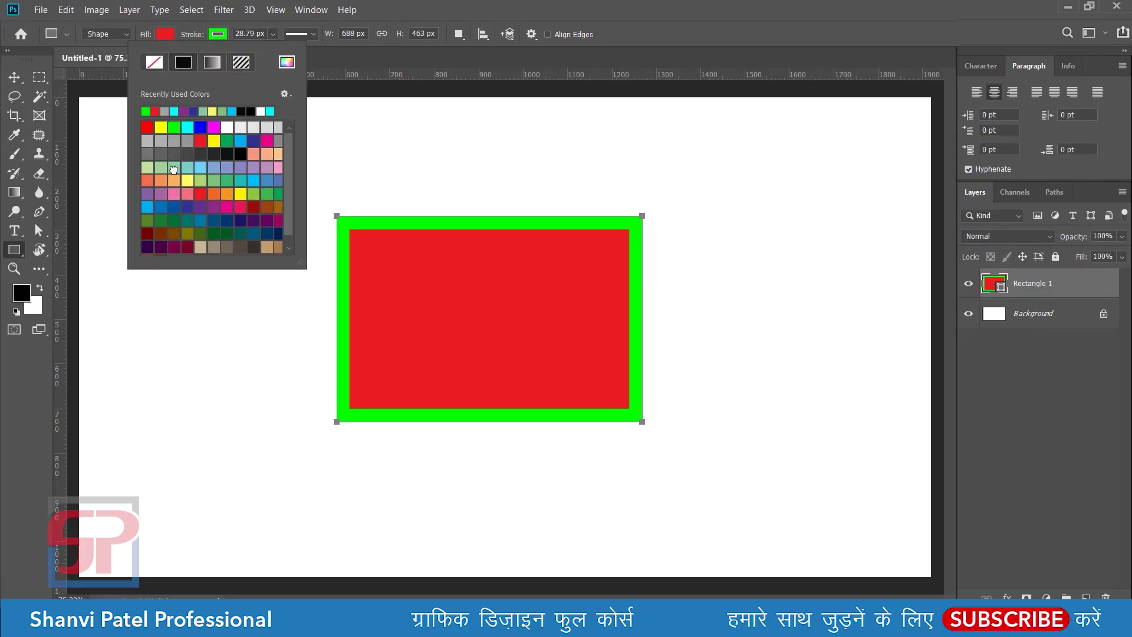
Step: Try pastel green, sea green, yellow and navy outlines, then purple-orange and blue-gold gradient strokes
left_click(176, 168)
left_click(227, 181)
left_click(240, 220)
left_click(213, 63)
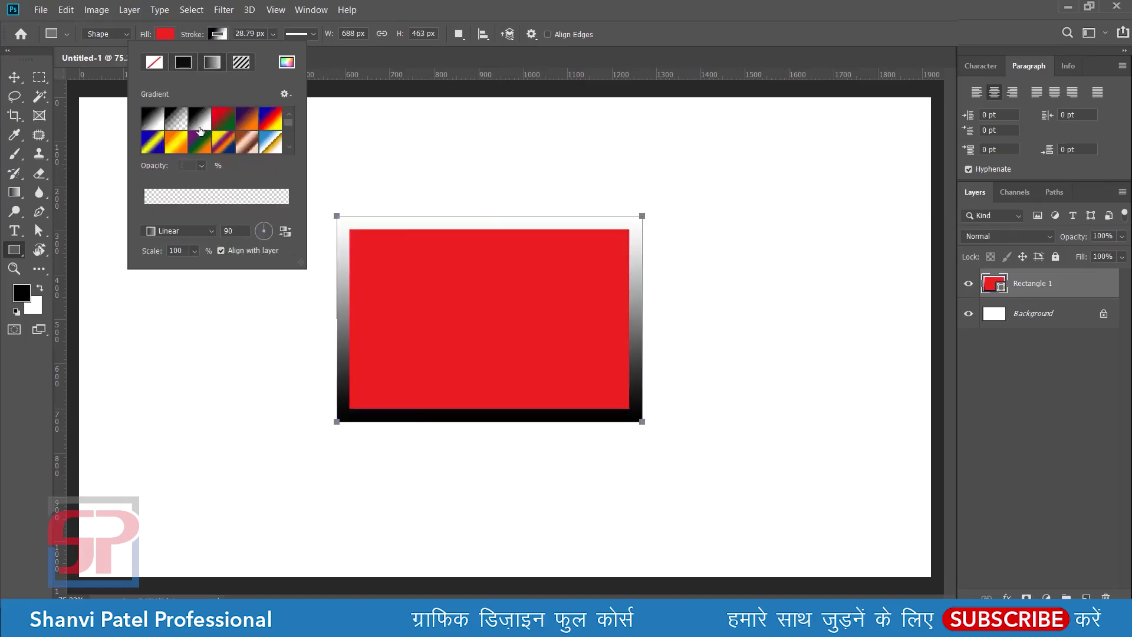
left_click(244, 125)
left_click(269, 142)
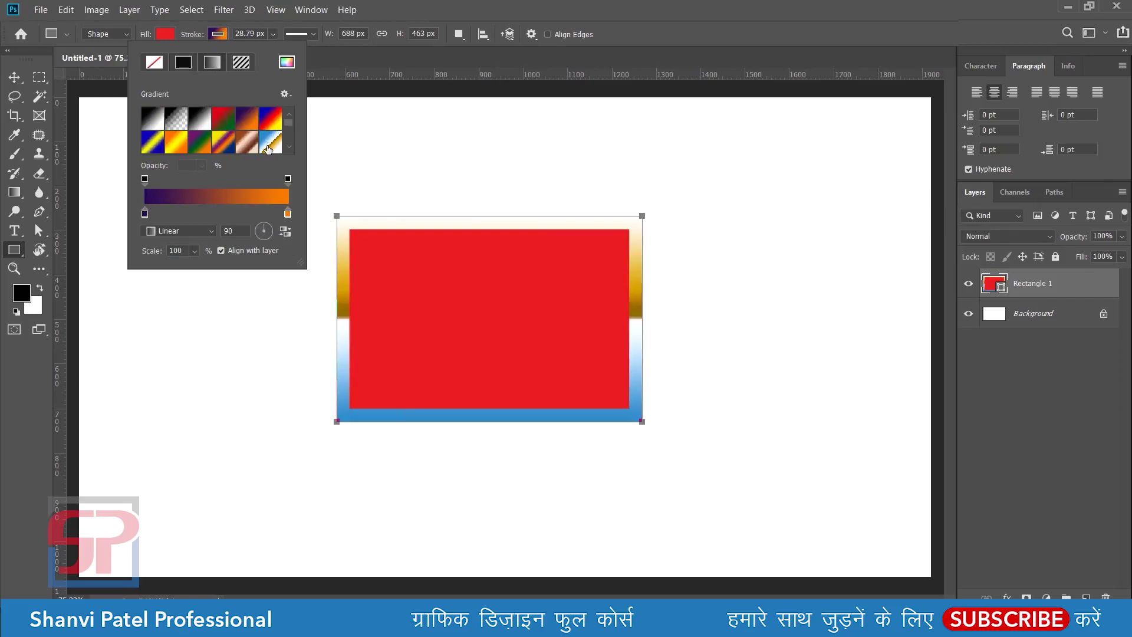
Step: Try several pattern strokes, settling on the grey-white leaf pattern outline
left_click(240, 62)
left_click(222, 147)
left_click(230, 188)
left_click(270, 195)
left_click(216, 219)
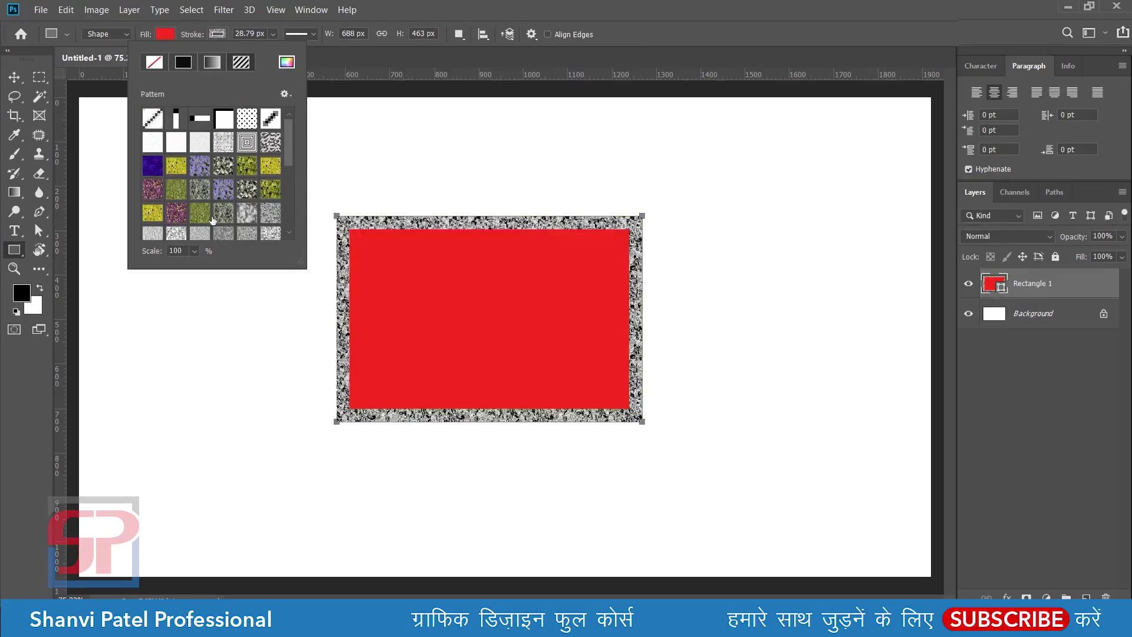
left_click(228, 162)
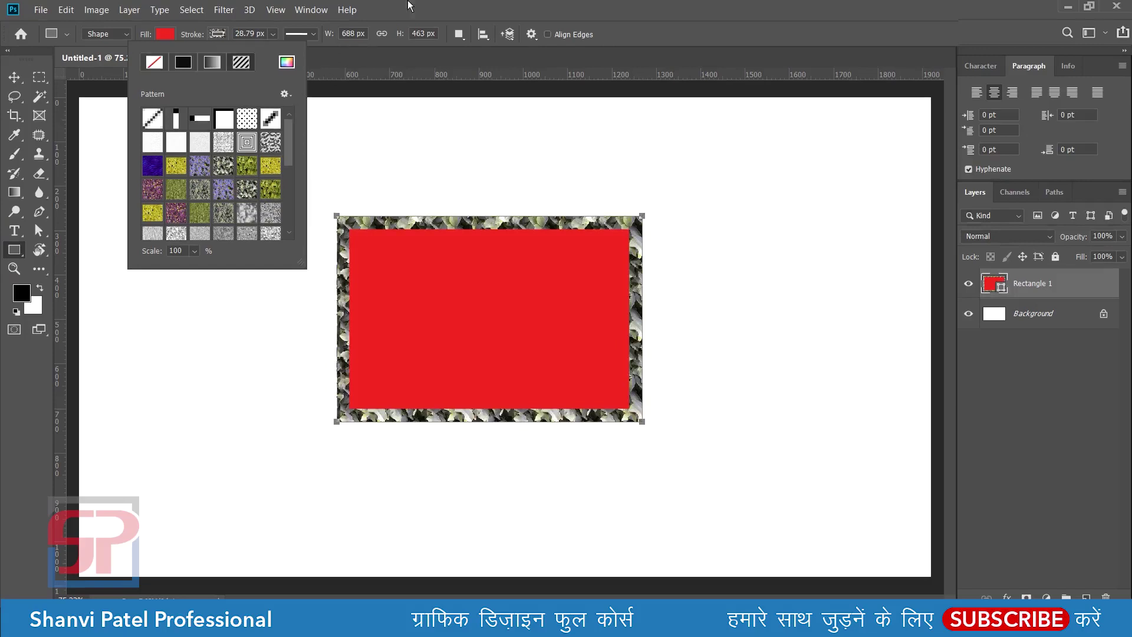
left_click(362, 24)
Step: Set a custom dark purple stroke colour and make the border a solid colour
left_click(217, 34)
left_click(287, 62)
left_click_drag(706, 181, 750, 262)
left_click(774, 247)
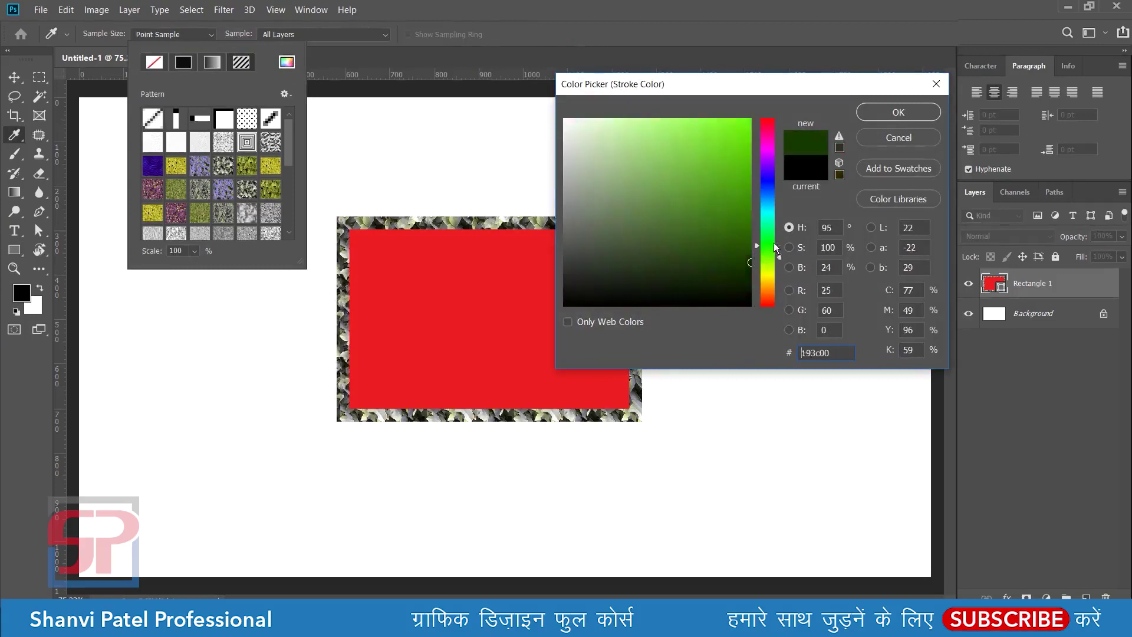
left_click(765, 180)
left_click(898, 112)
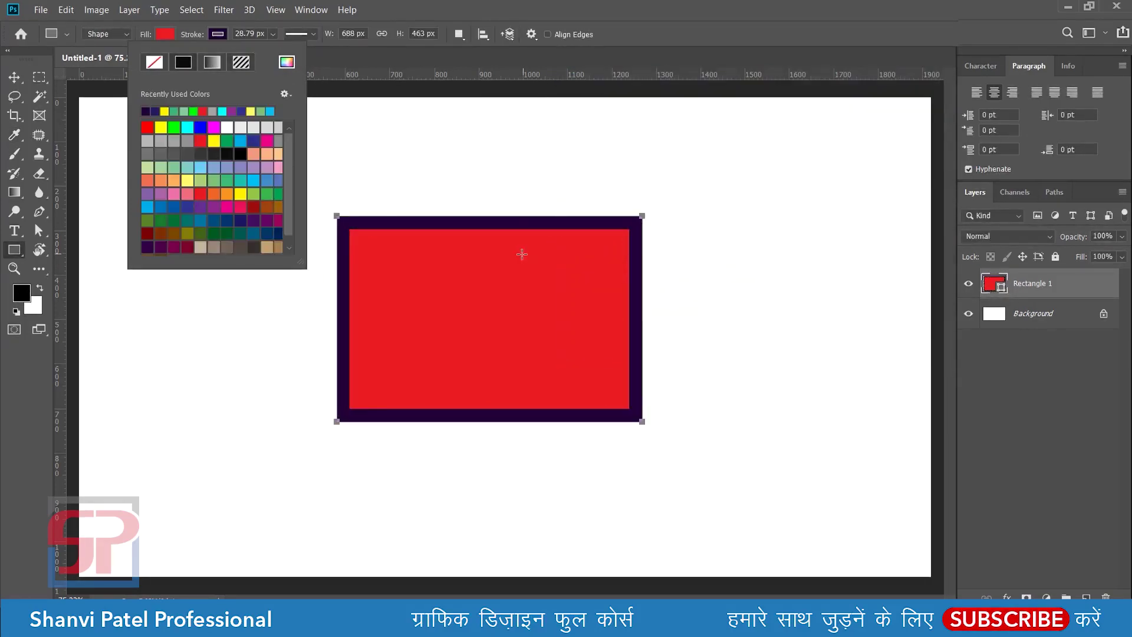
left_click(258, 31)
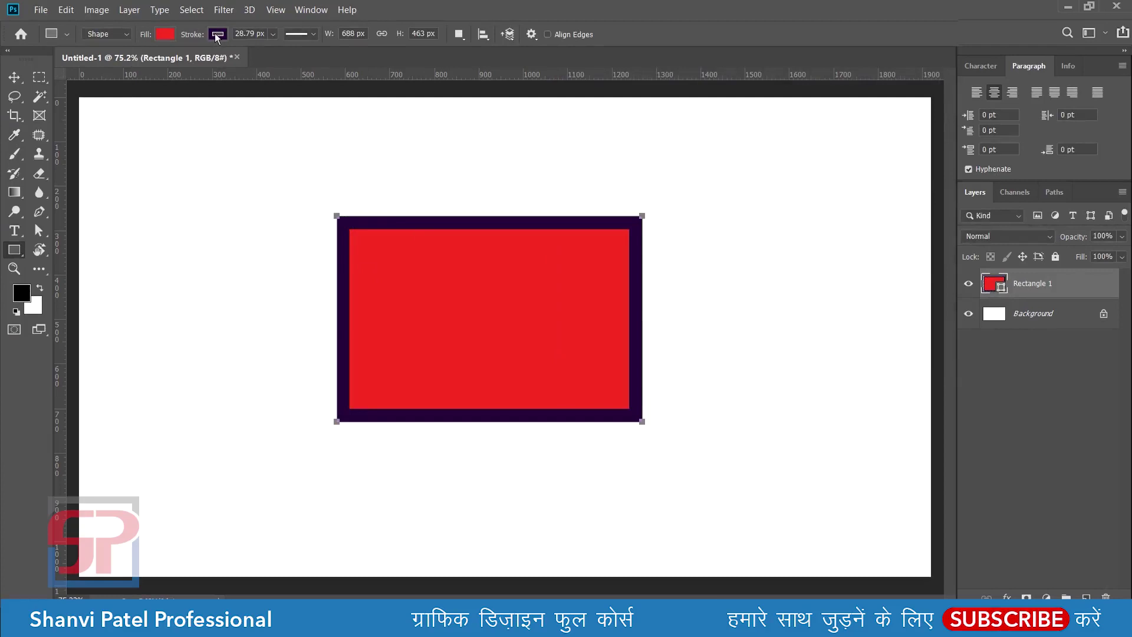
Step: Try a dashed and then a dotted border on the rectangle, and bring up More Options
left_click(306, 34)
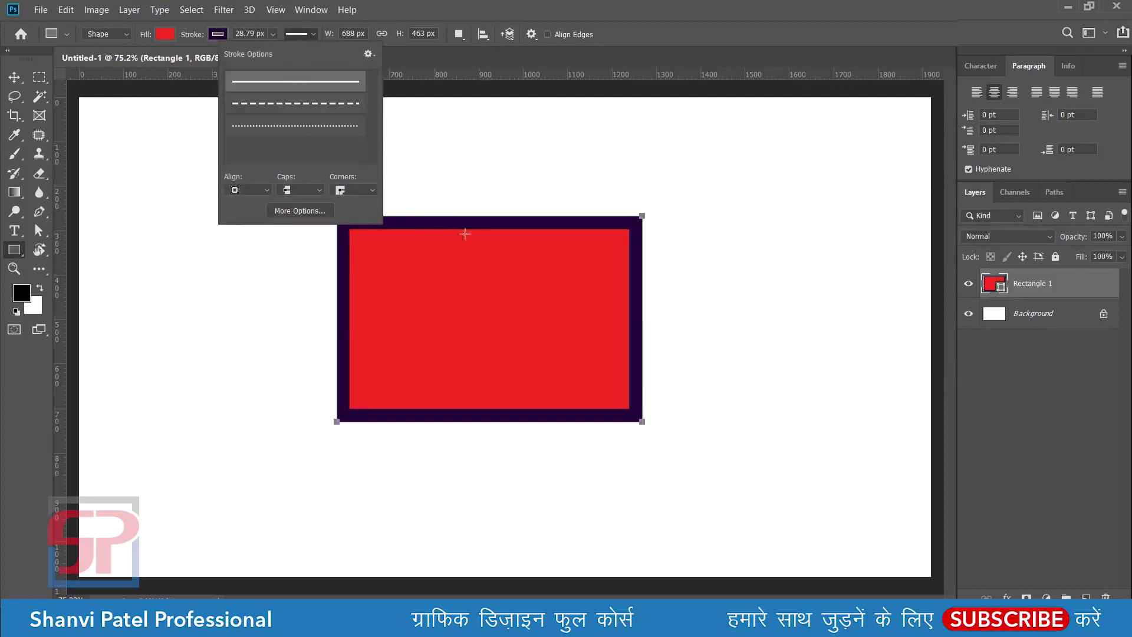
left_click(329, 106)
left_click(316, 135)
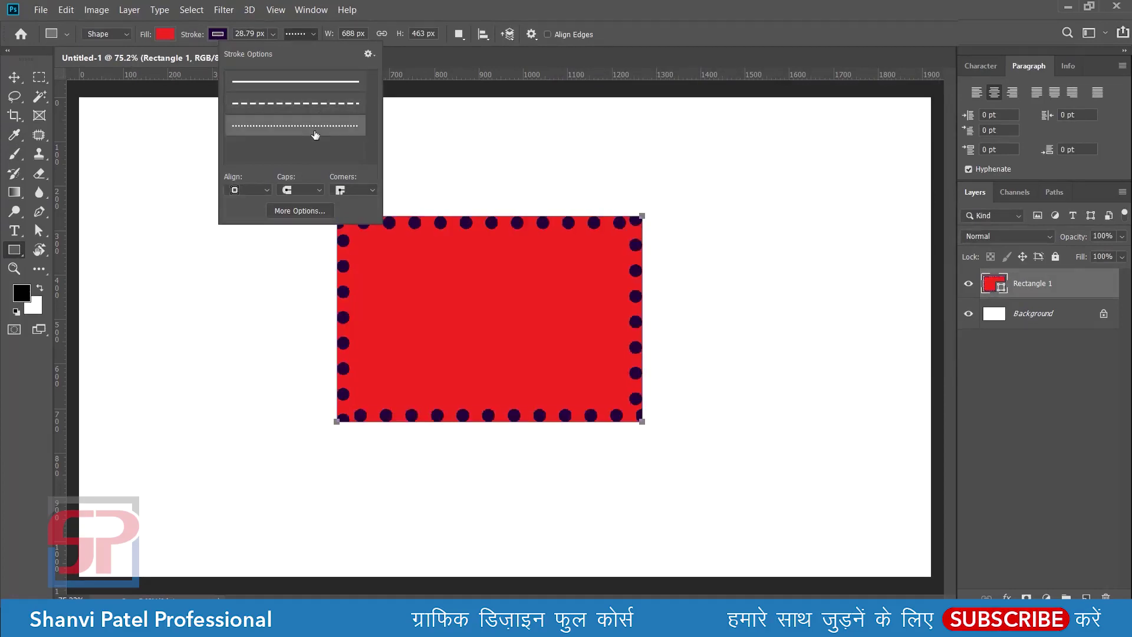
left_click(303, 210)
mouse_move(577, 125)
left_mouse_down()
mouse_move(748, 114)
mouse_move(801, 82)
left_mouse_up()
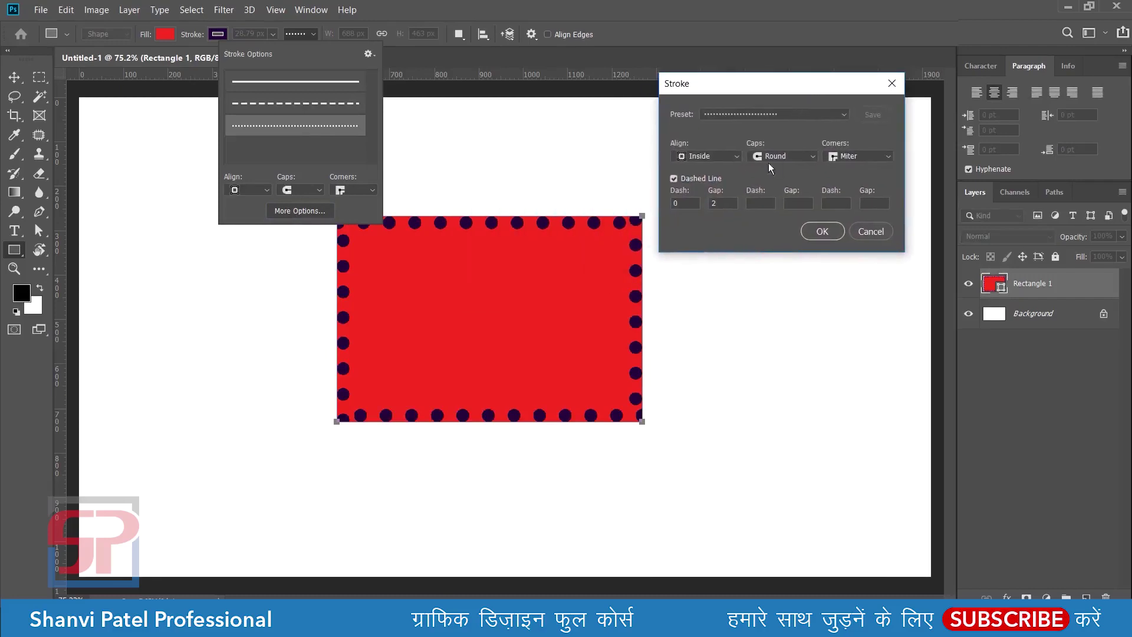
Step: Give the dotted border Square caps and Round corners
left_click(776, 154)
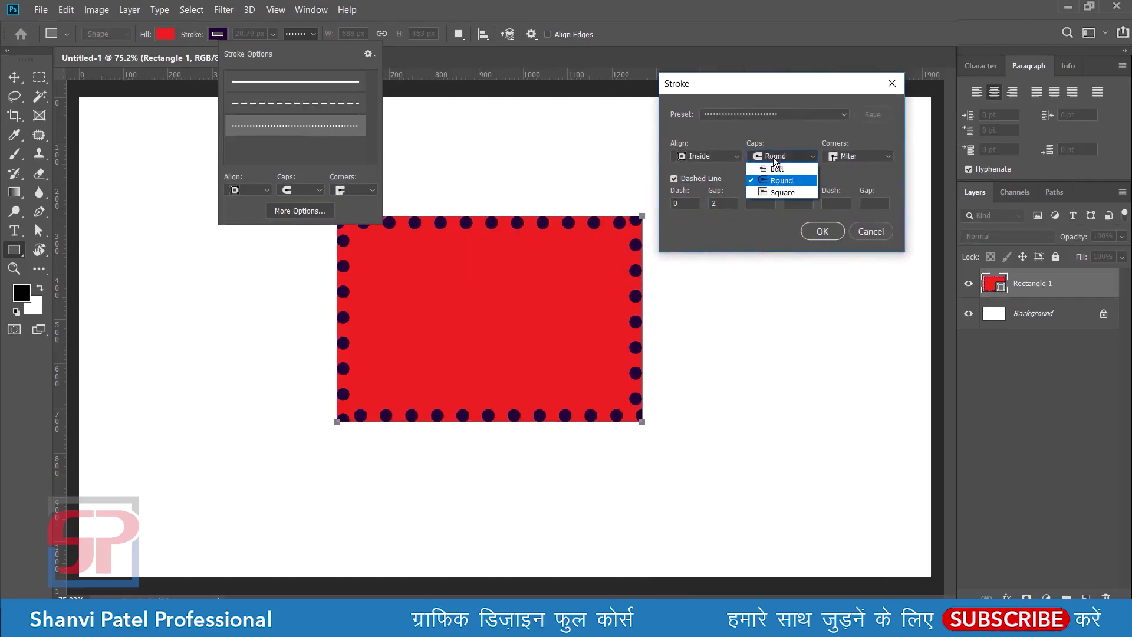
left_click(777, 191)
left_click(860, 157)
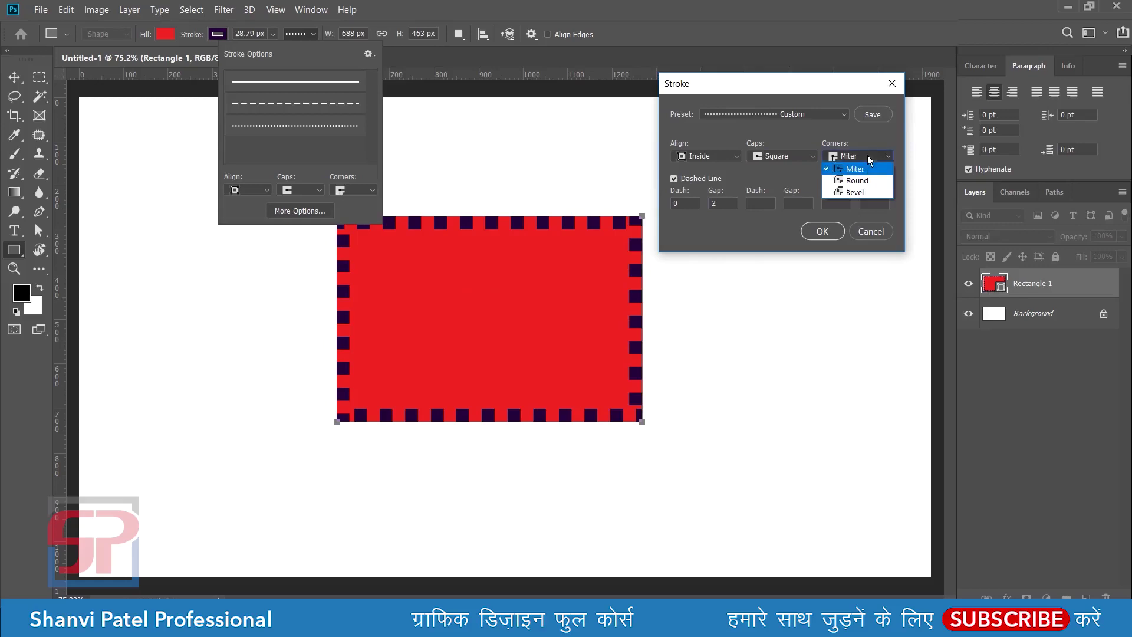
left_click(832, 175)
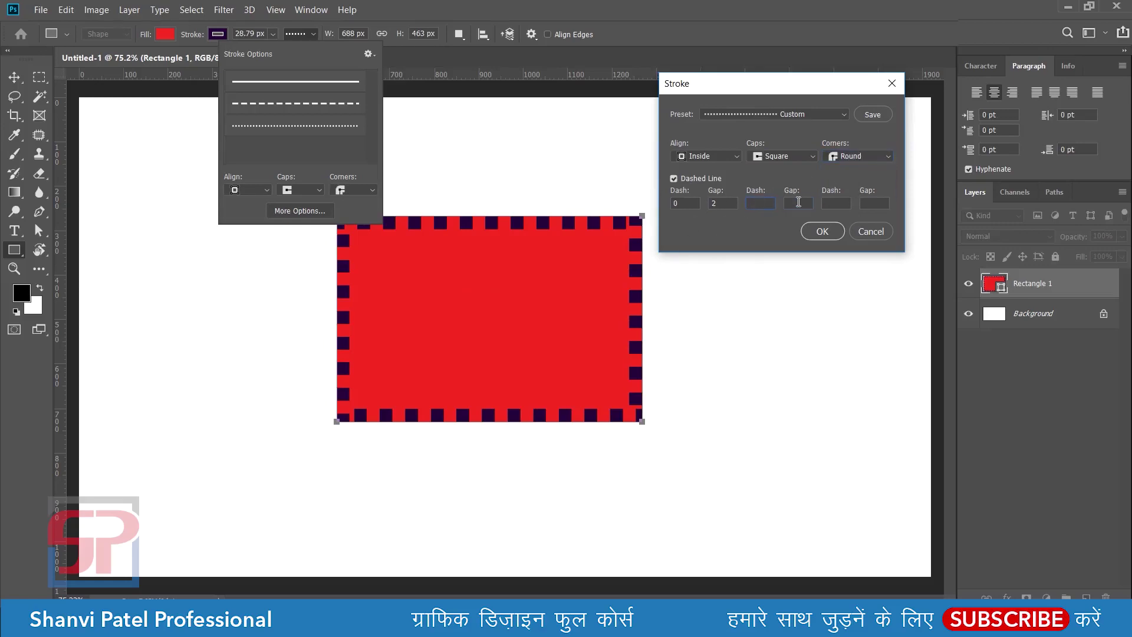
Step: Set the dash pattern to dash 5, gap 5, dash 5, gap 5
left_click(884, 203)
type("5")
key("Tab")
type("5")
key("Tab")
type("5")
key("Tab")
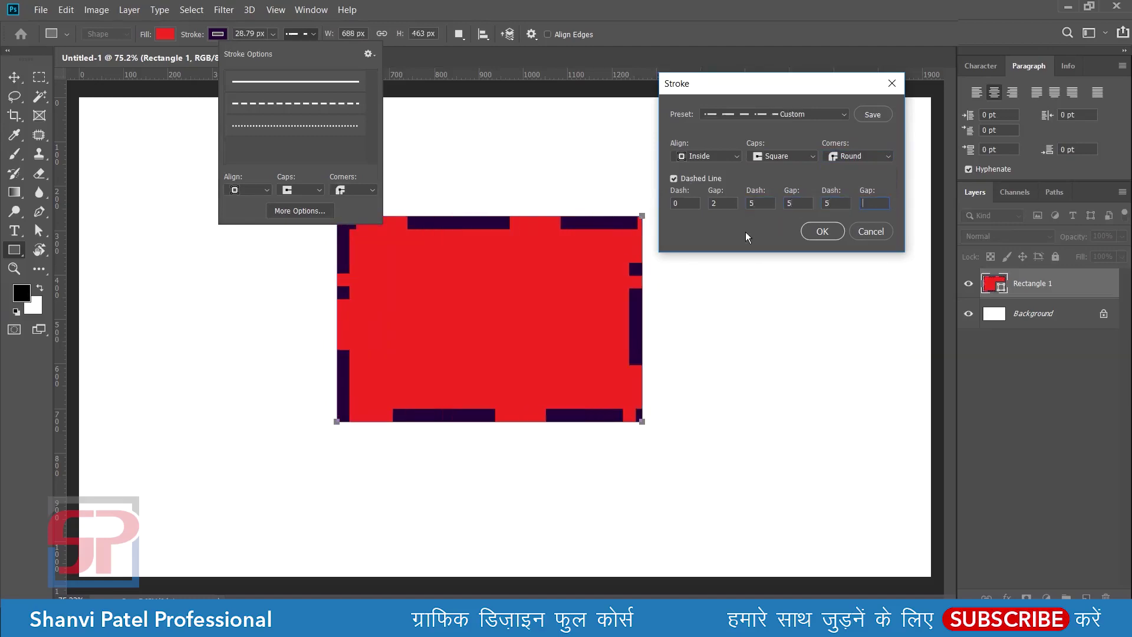
type("5")
key("Tab")
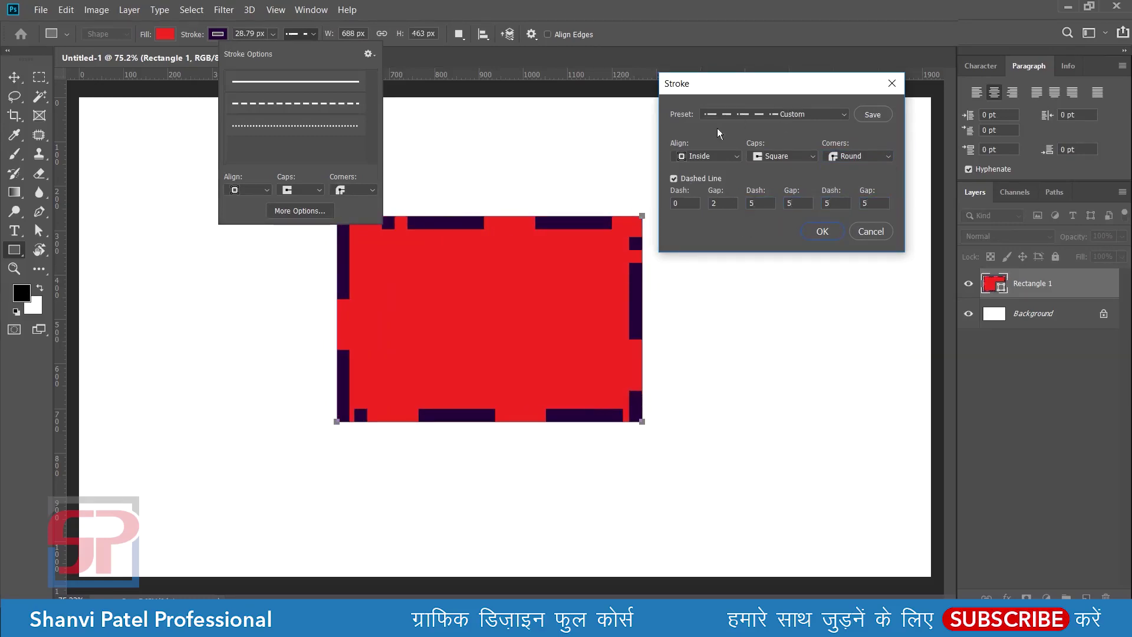
Step: Switch the border to the solid preset, then back to the dotted preset
left_click(827, 114)
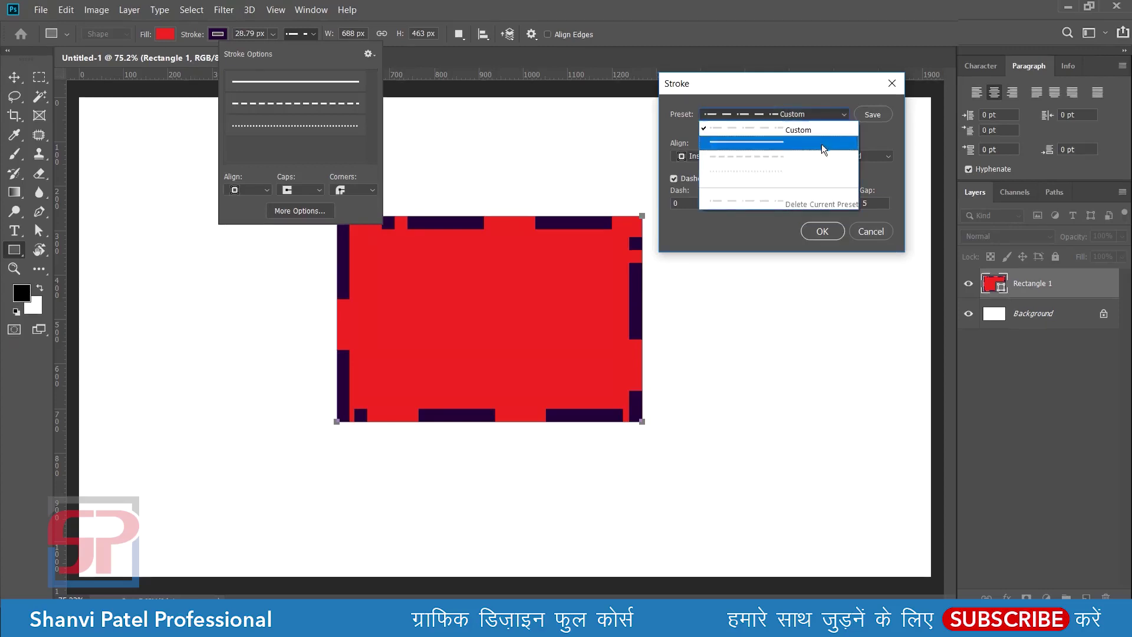
left_click(774, 141)
left_click(801, 114)
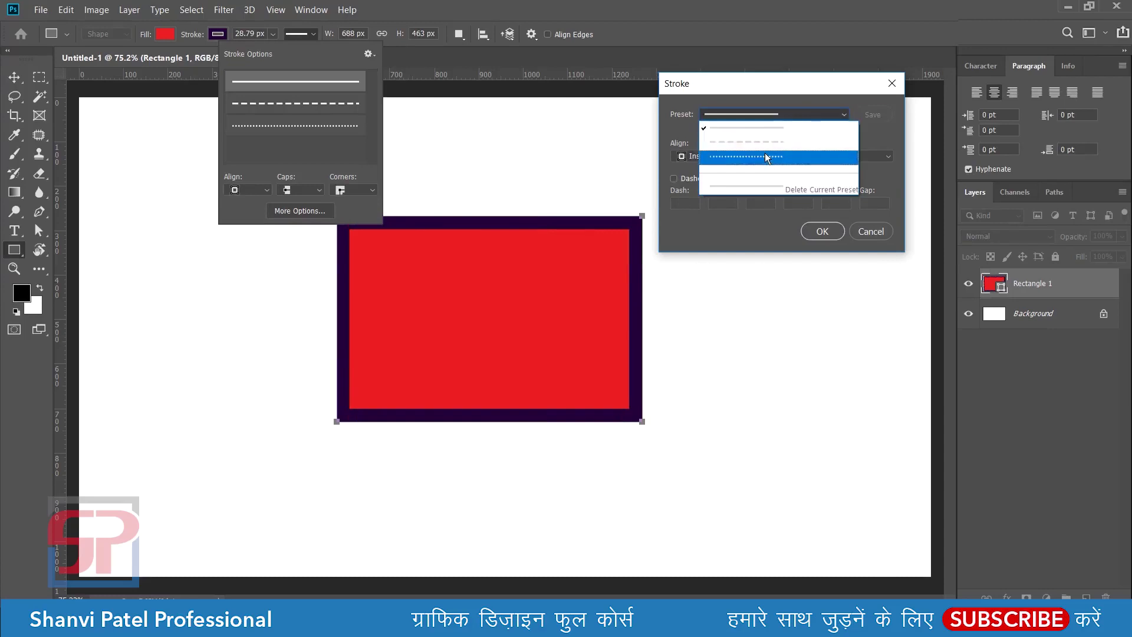
left_click(765, 152)
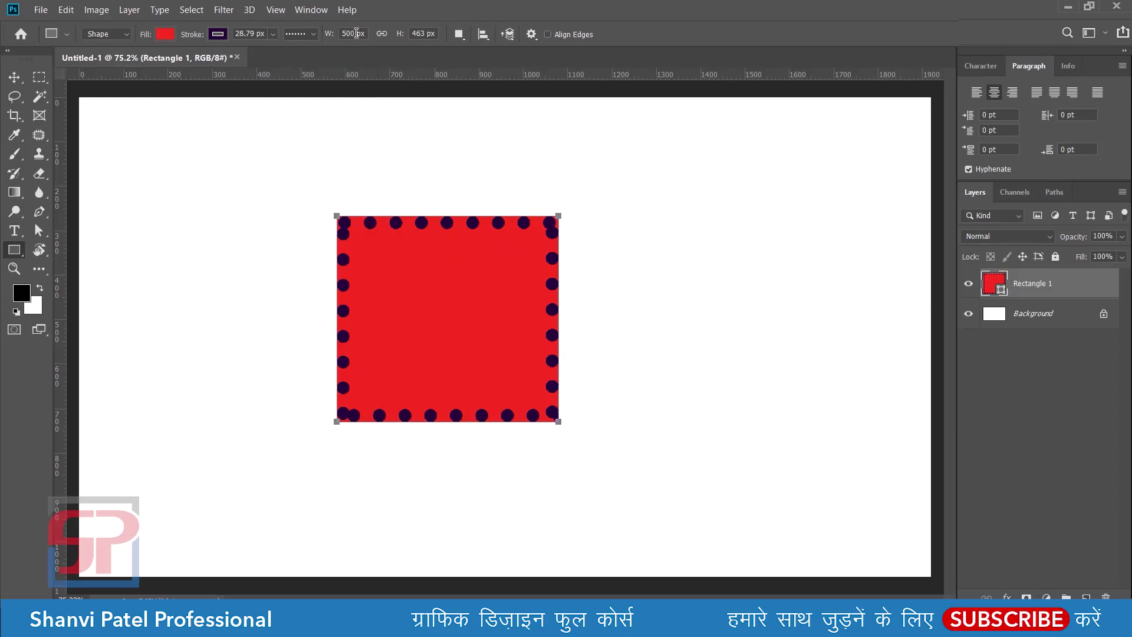
Step: Resize the dotted rectangle to 500 px wide by 200 px high
key("ctrl+a")
type("500")
key("Tab")
type("200")
key("Return")
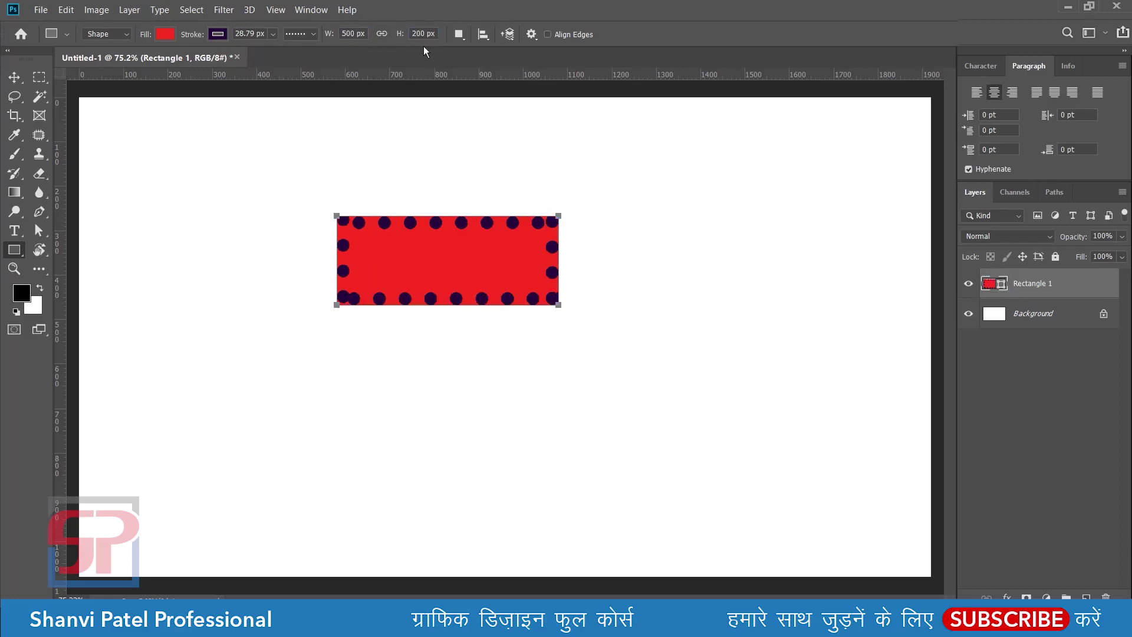
Step: Keep Path Operations on New Layer and delete the dotted rectangle
left_click(462, 38)
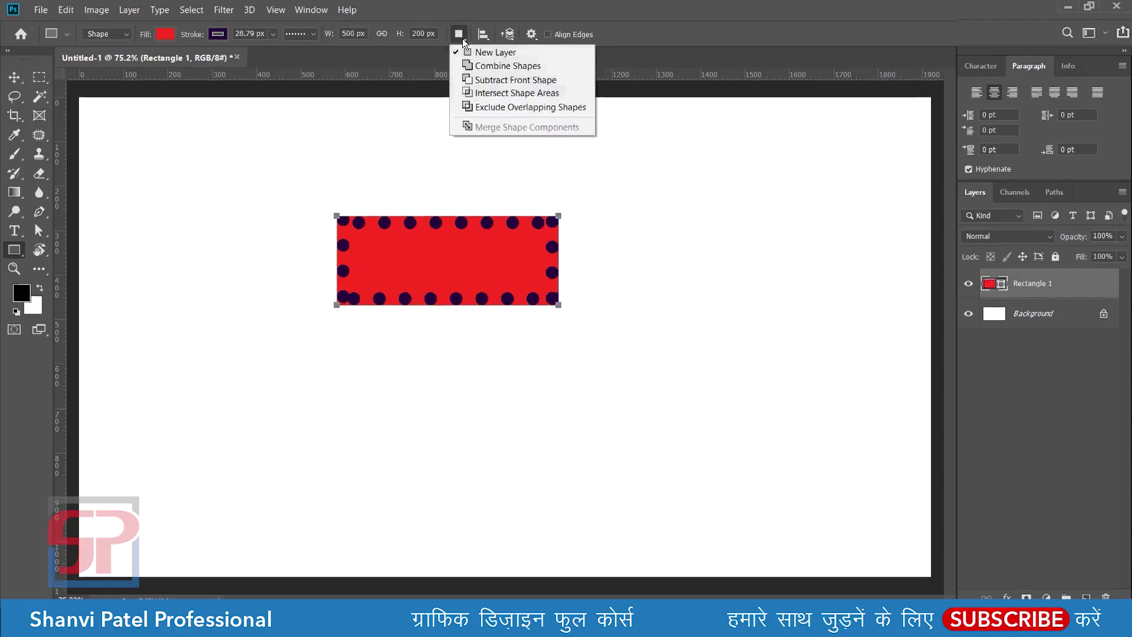
left_click(521, 53)
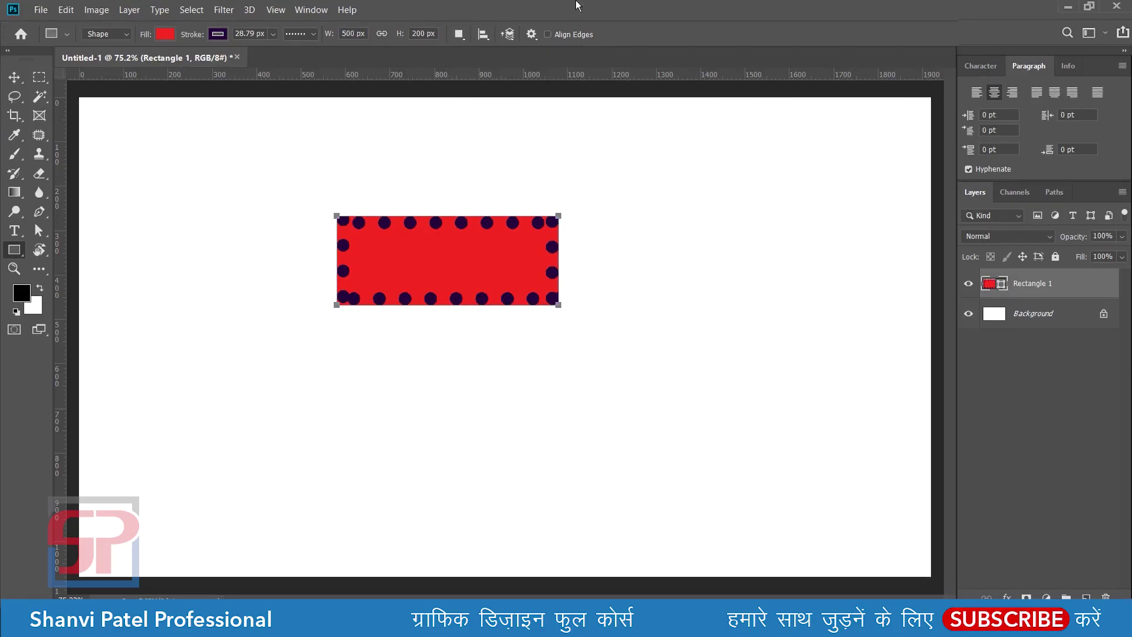
key("Delete")
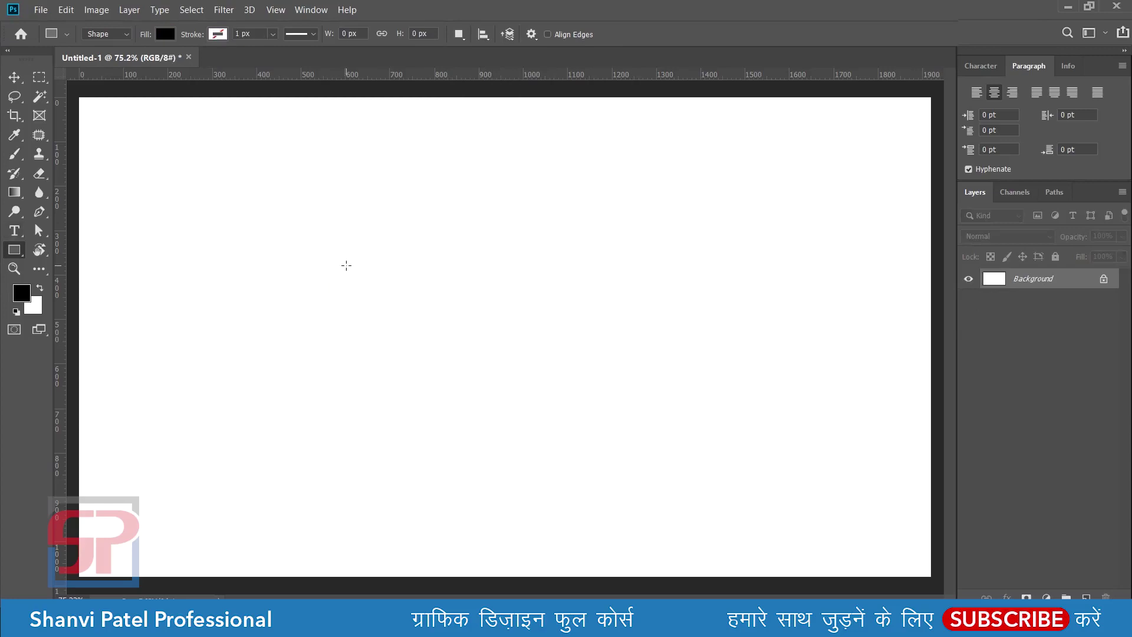
Step: Set the foreground colour to dc1414 and draw a red rectangle near the canvas centre
key("i")
left_click(22, 293)
type("dc1414")
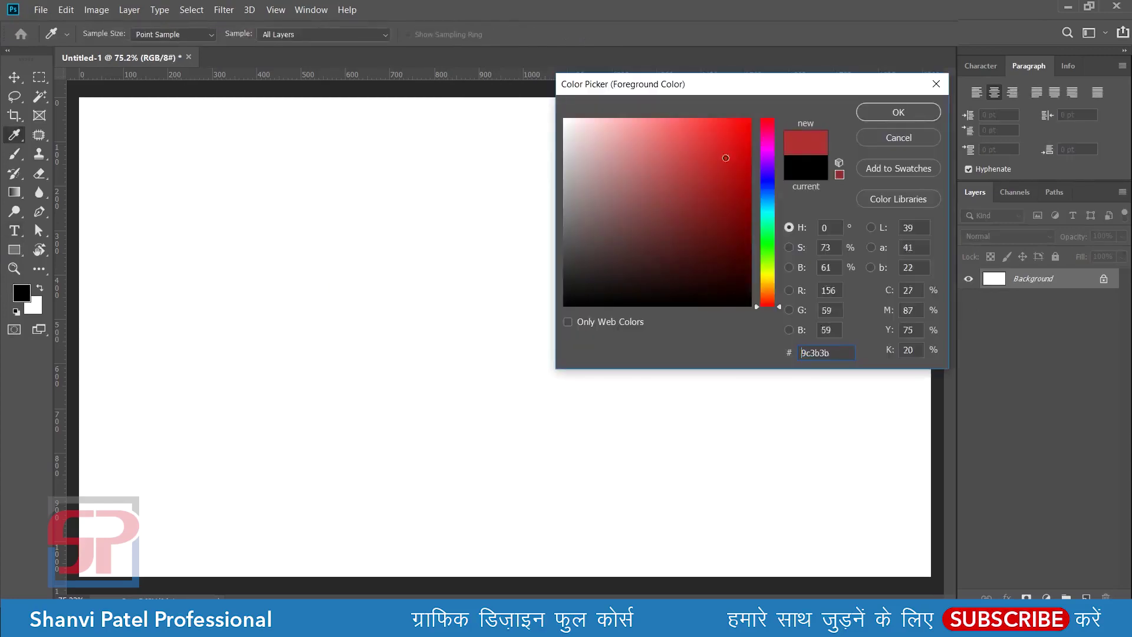
left_click(898, 112)
left_click_drag(429, 222, 641, 398)
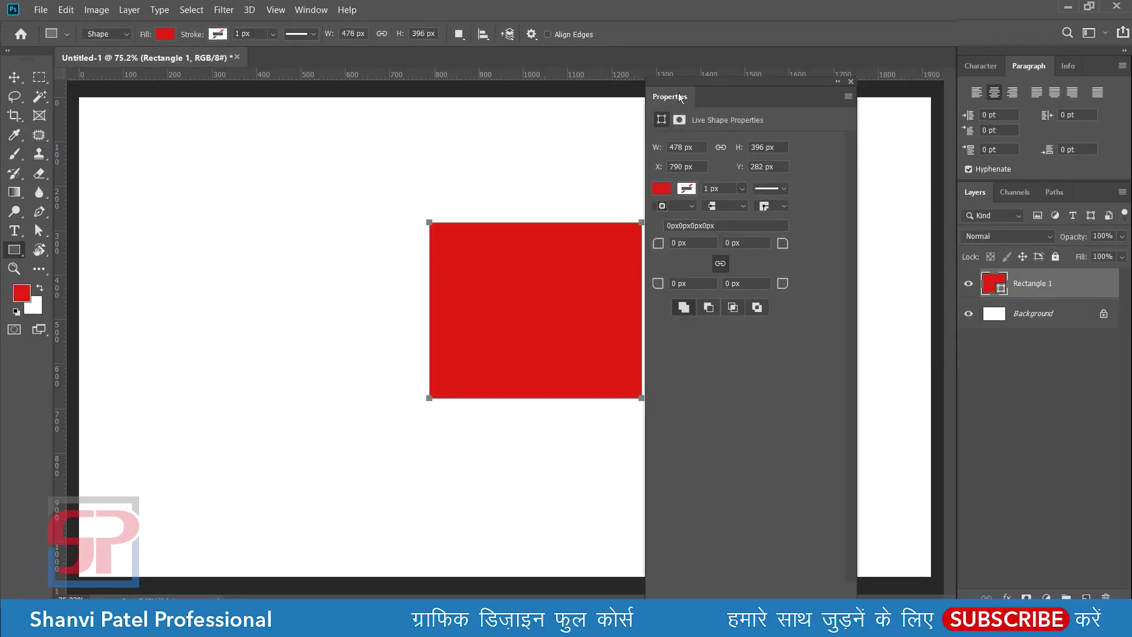
left_click(851, 81)
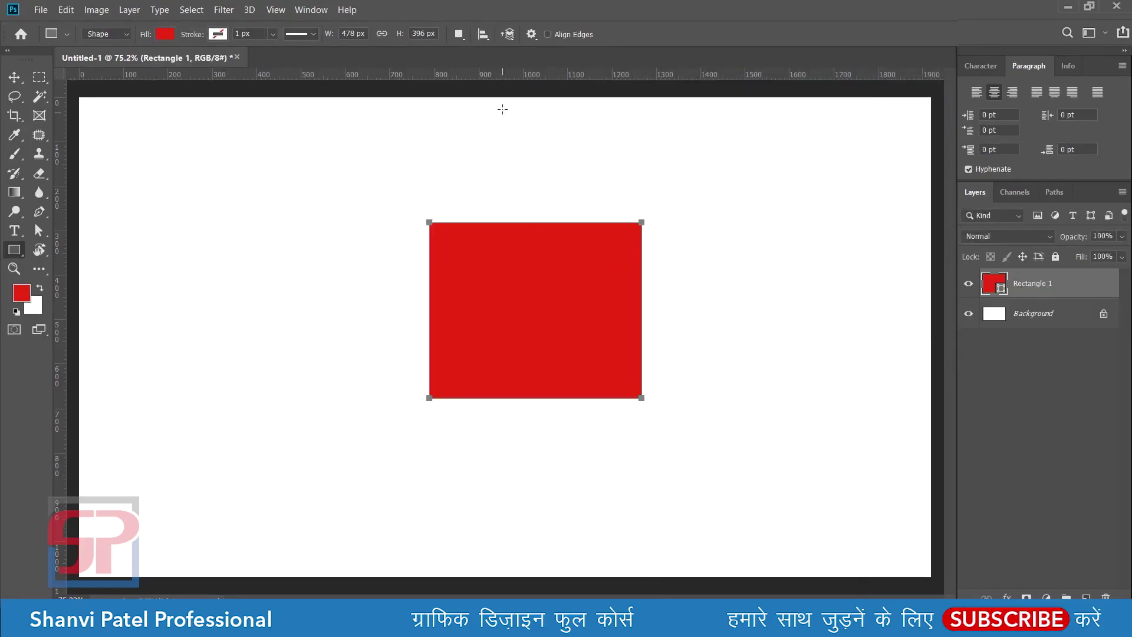
left_click(462, 35)
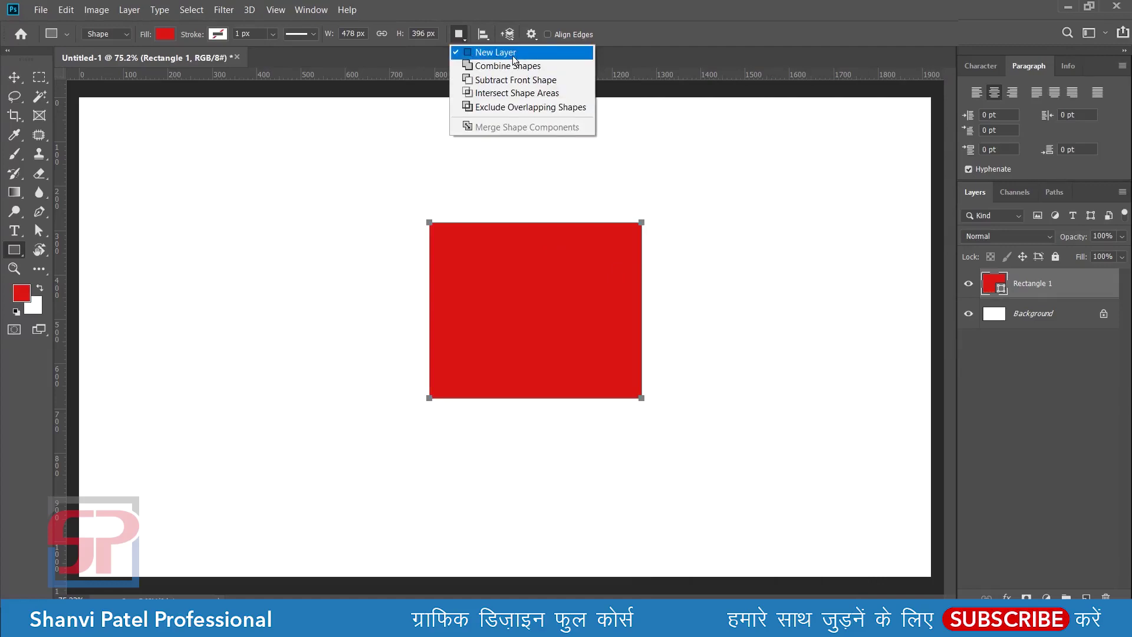
Step: Draw five small rectangles around the red rectangle's edges as separate layers
left_click(512, 56)
left_click_drag(613, 189, 677, 252)
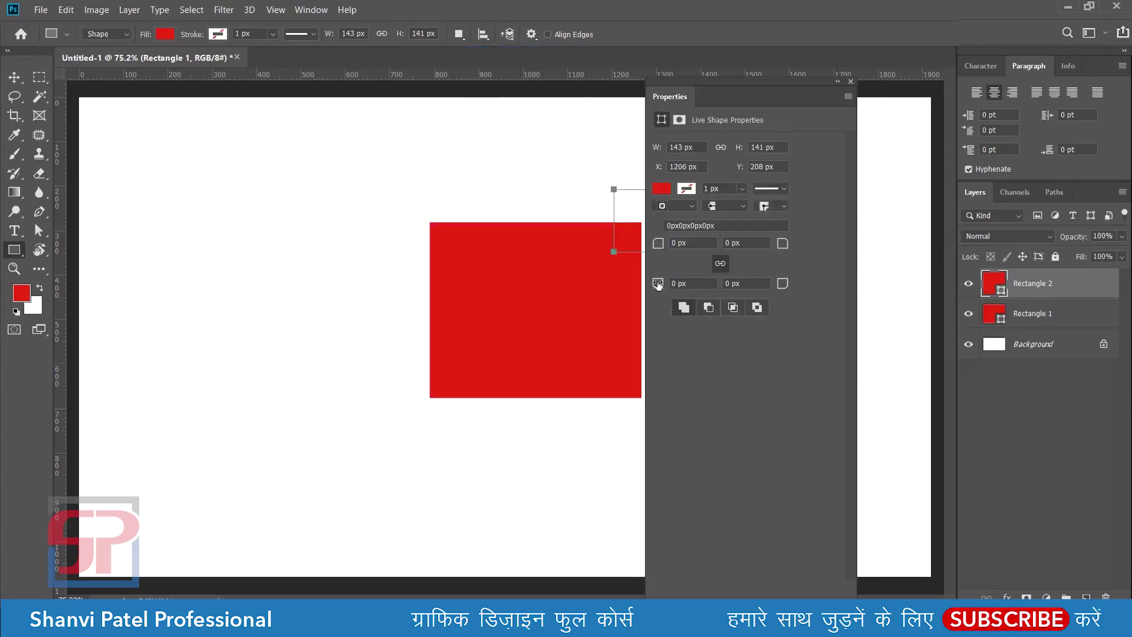
left_click_drag(401, 200, 465, 260)
left_click_drag(504, 185, 562, 223)
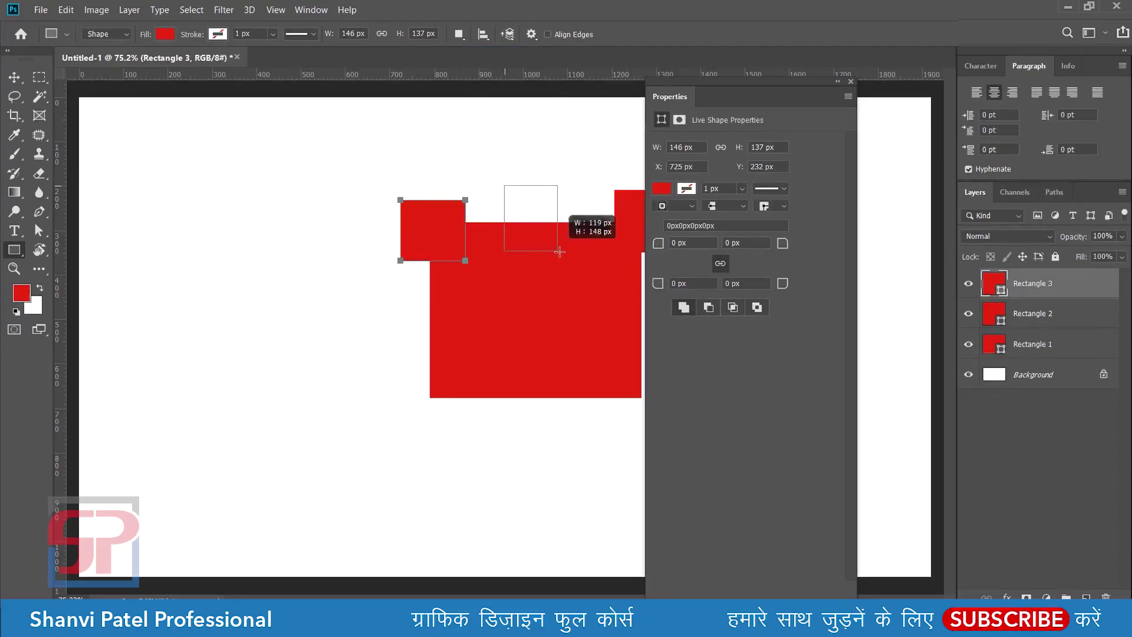
left_click_drag(366, 310, 438, 359)
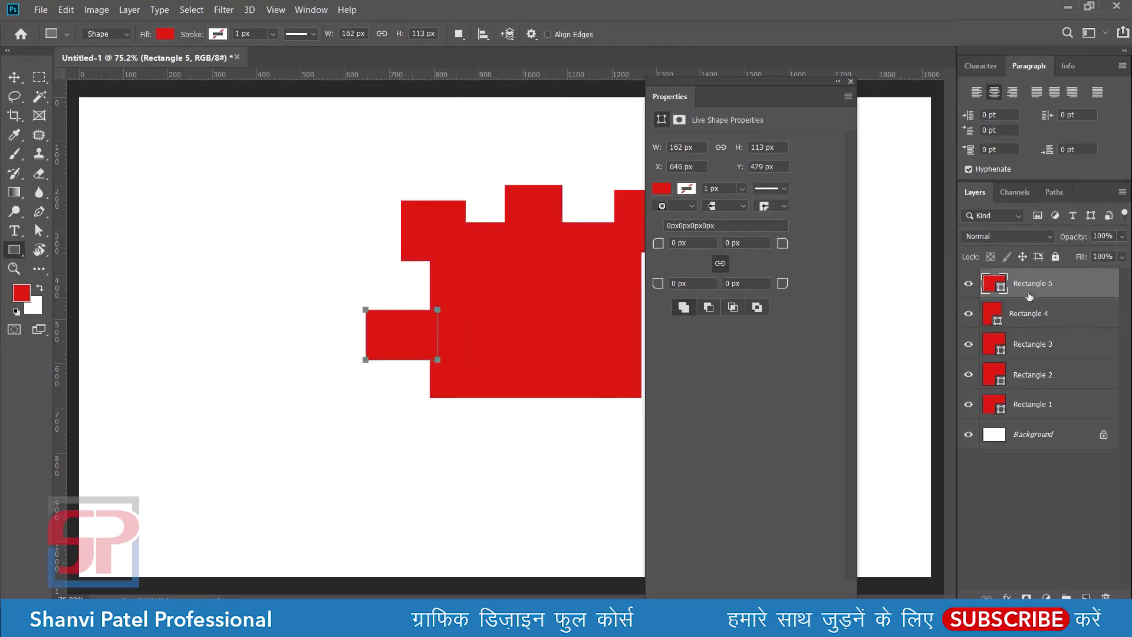
left_click_drag(493, 372, 557, 439)
Step: Switch to Combine Shapes, undo the separate rectangles, and add four rectangles into Rectangle 1
left_click(460, 34)
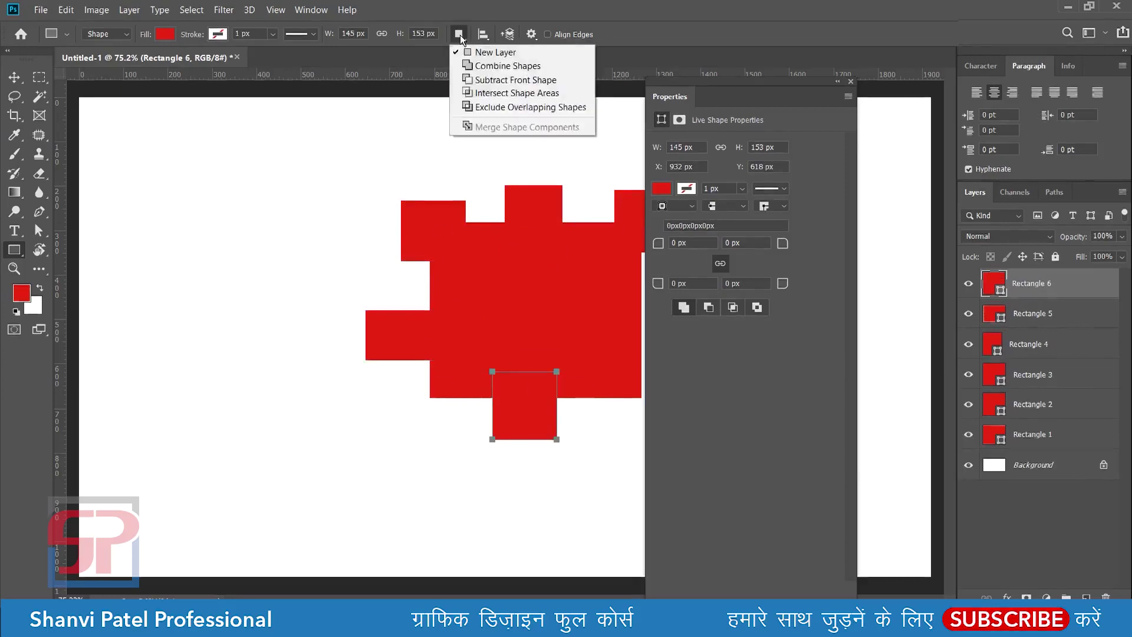
left_click(501, 66)
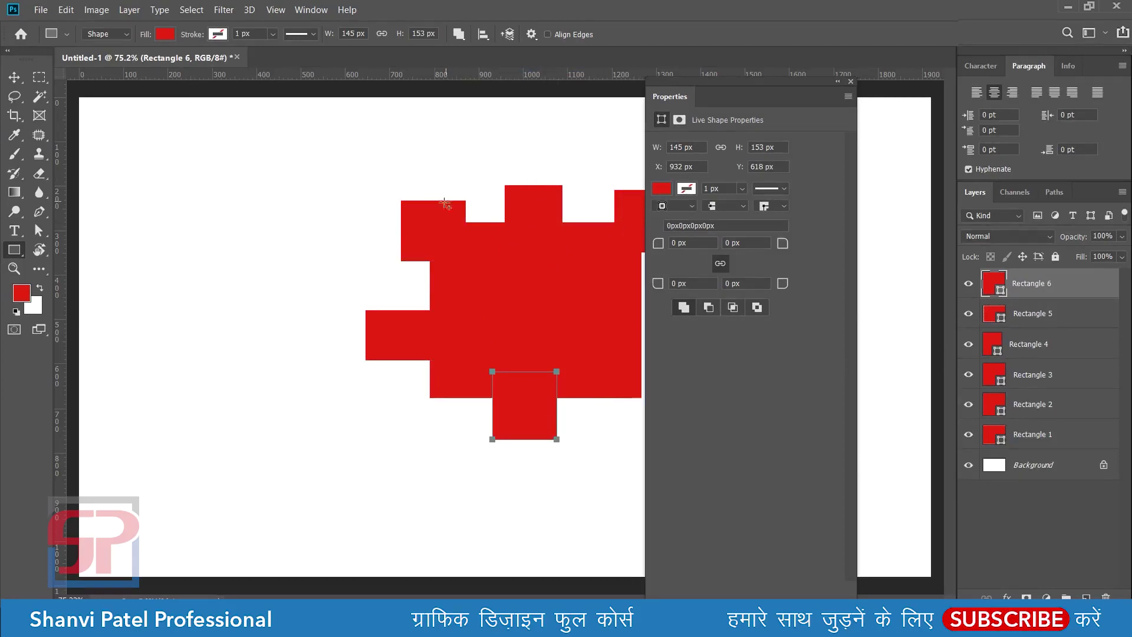
key("ctrl+z")
key("ctrl+z")
key("ctrl+z")
key("ctrl+z")
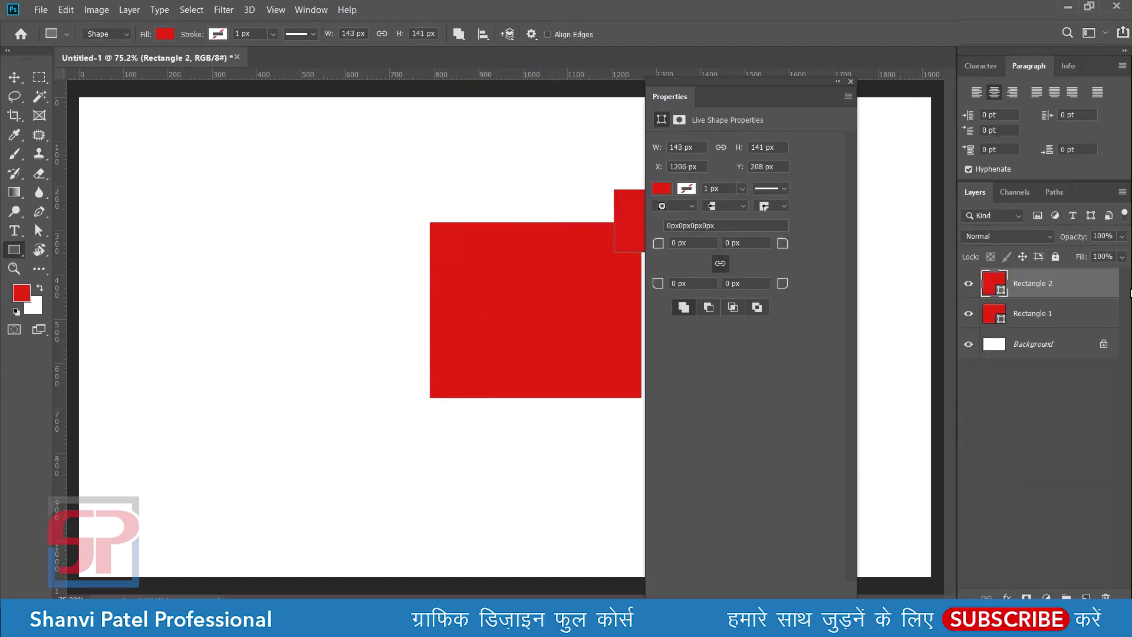
key("ctrl+z")
left_click_drag(374, 190, 480, 263)
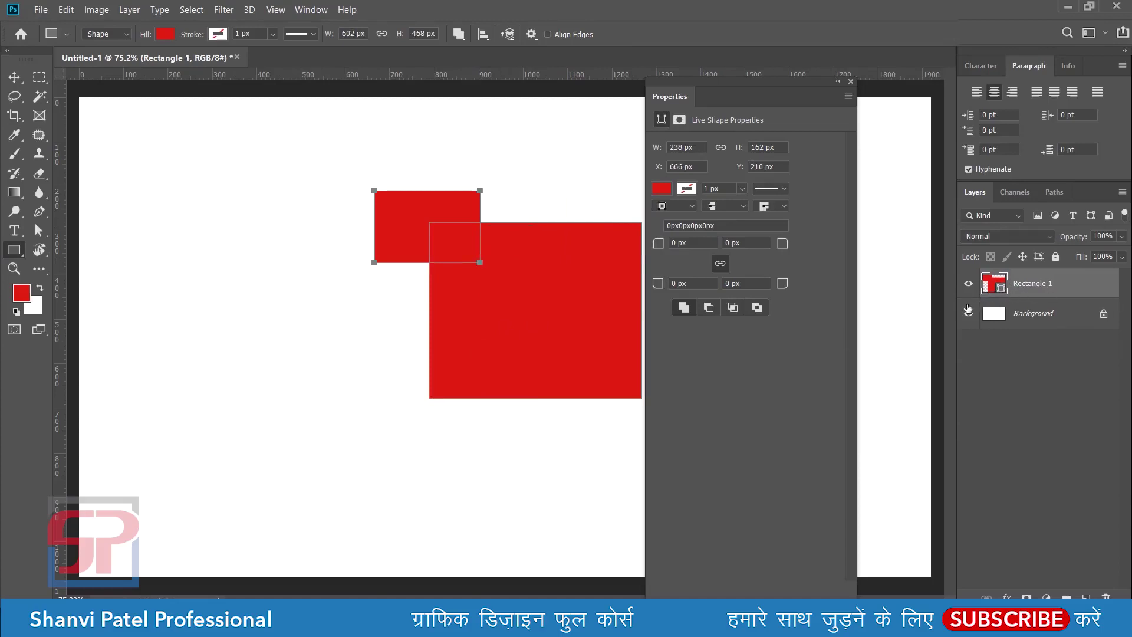
left_click_drag(368, 368, 460, 424)
left_click_drag(568, 179, 618, 435)
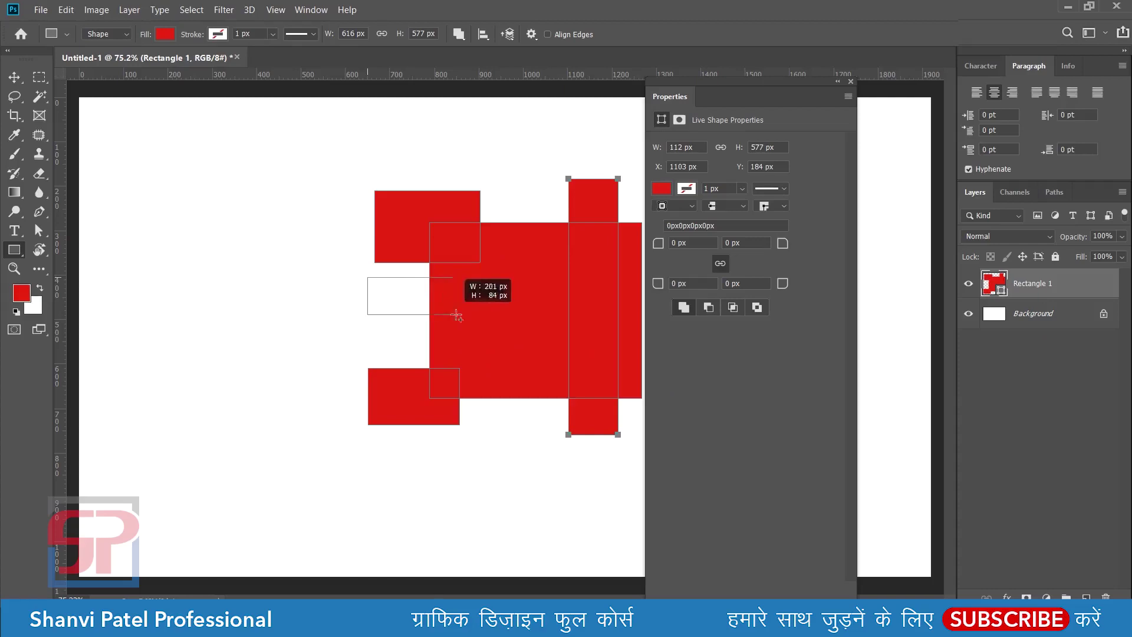
left_click_drag(368, 277, 477, 318)
Step: In Subtract Front Shape mode, cut four rectangular notches from the red shape
left_click(462, 35)
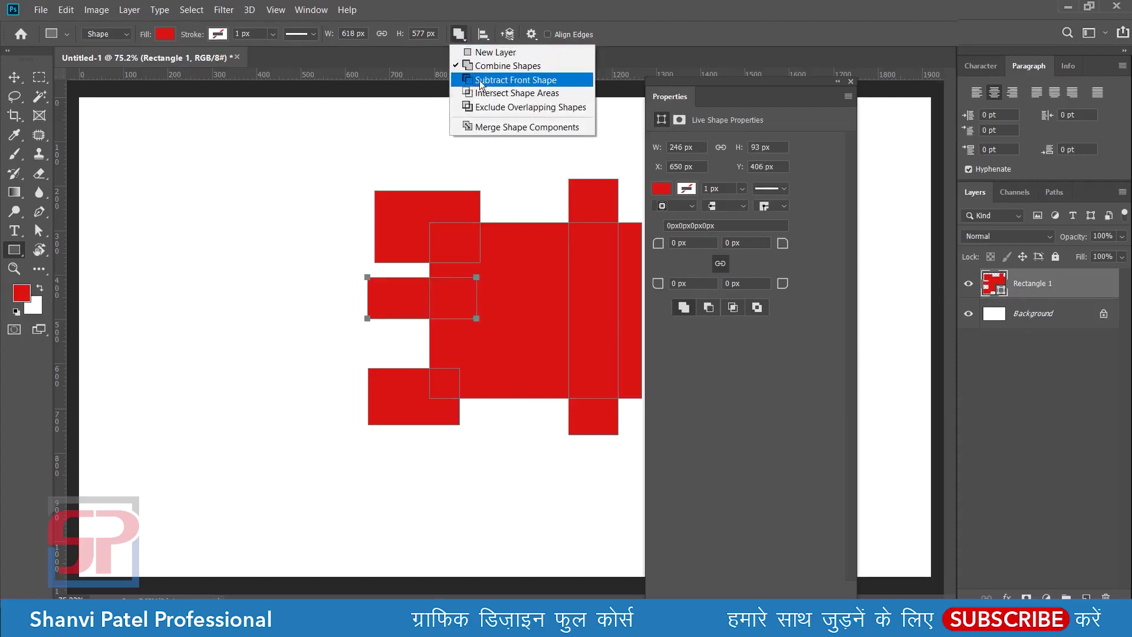
left_click(528, 79)
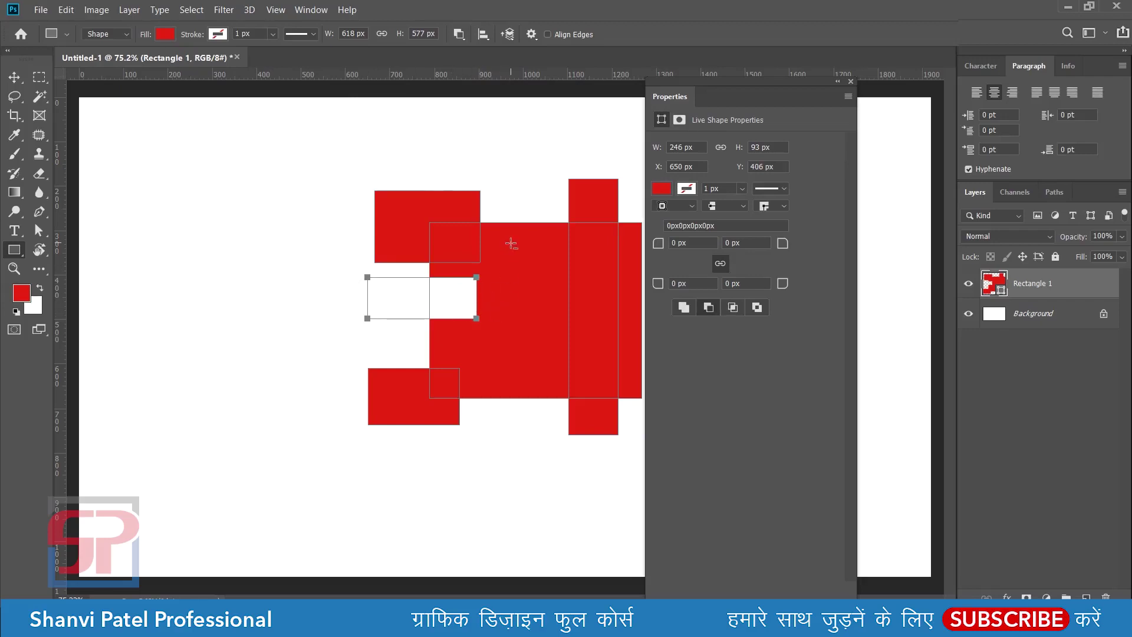
left_click_drag(508, 189, 541, 276)
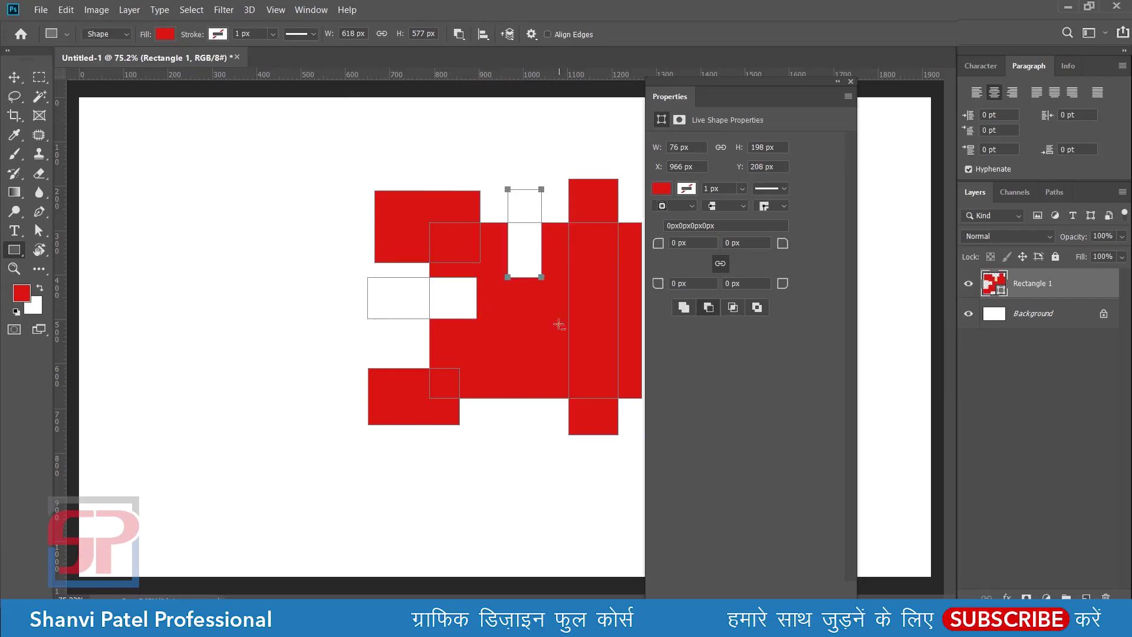
left_click_drag(347, 350, 397, 462)
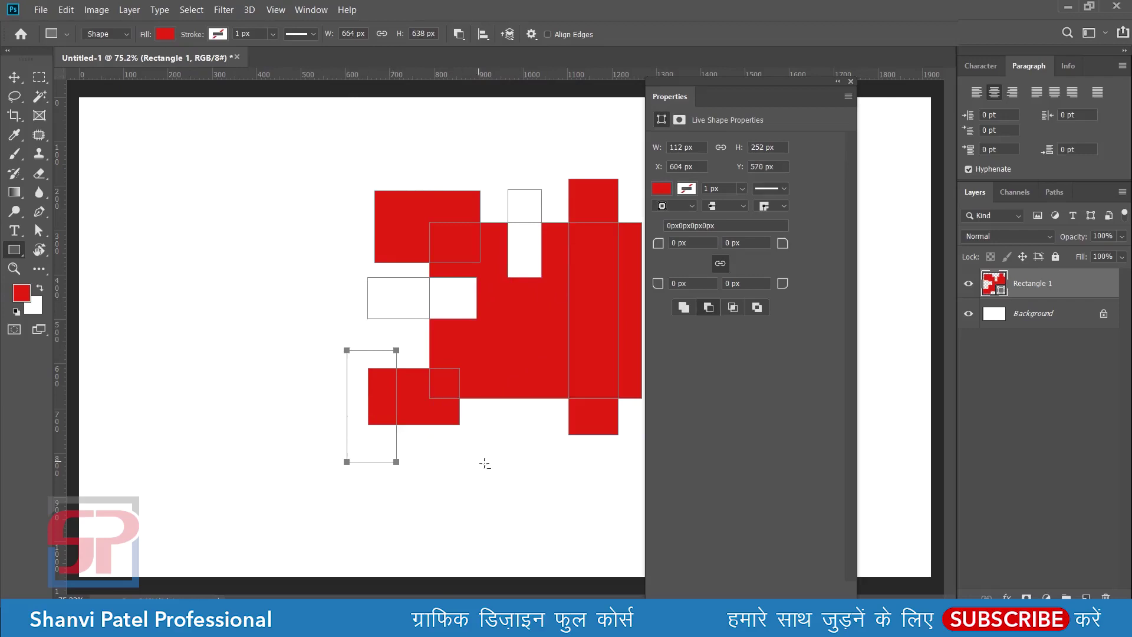
left_click_drag(325, 331, 414, 496)
left_click_drag(353, 170, 412, 278)
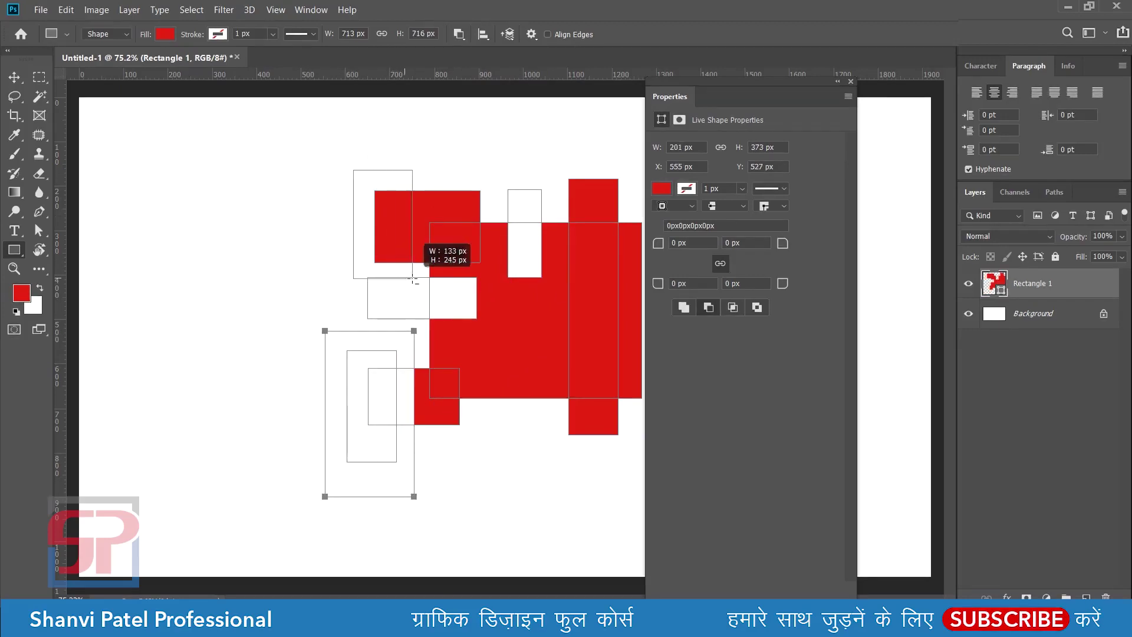
Step: Move the notched shape toward the canvas left side, then delete its layer
key("v")
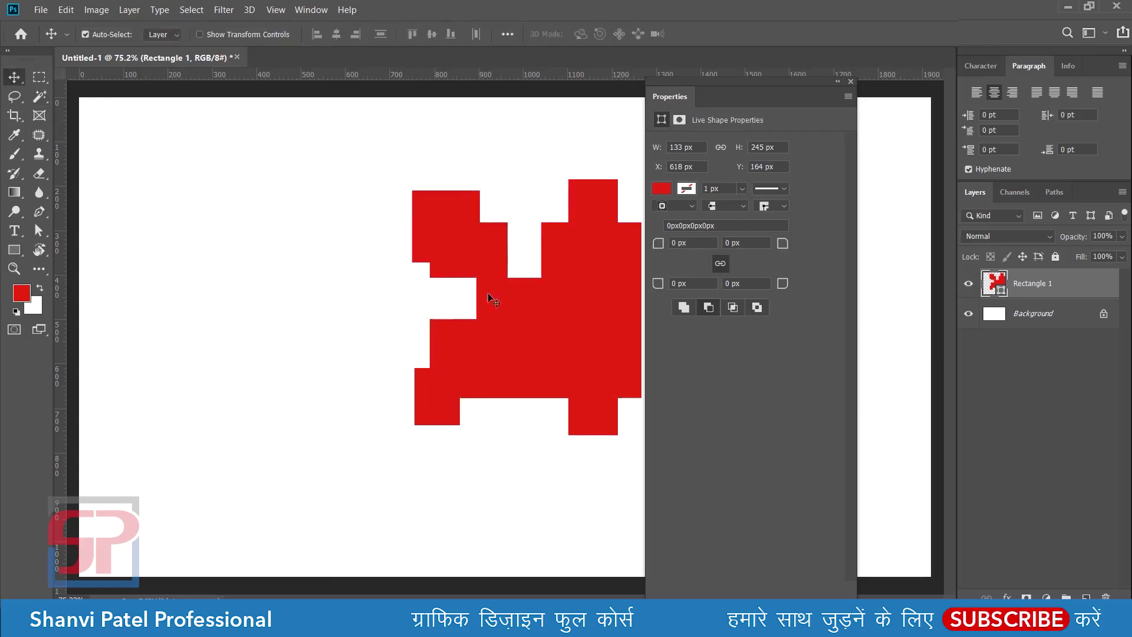
left_click_drag(488, 246, 312, 252)
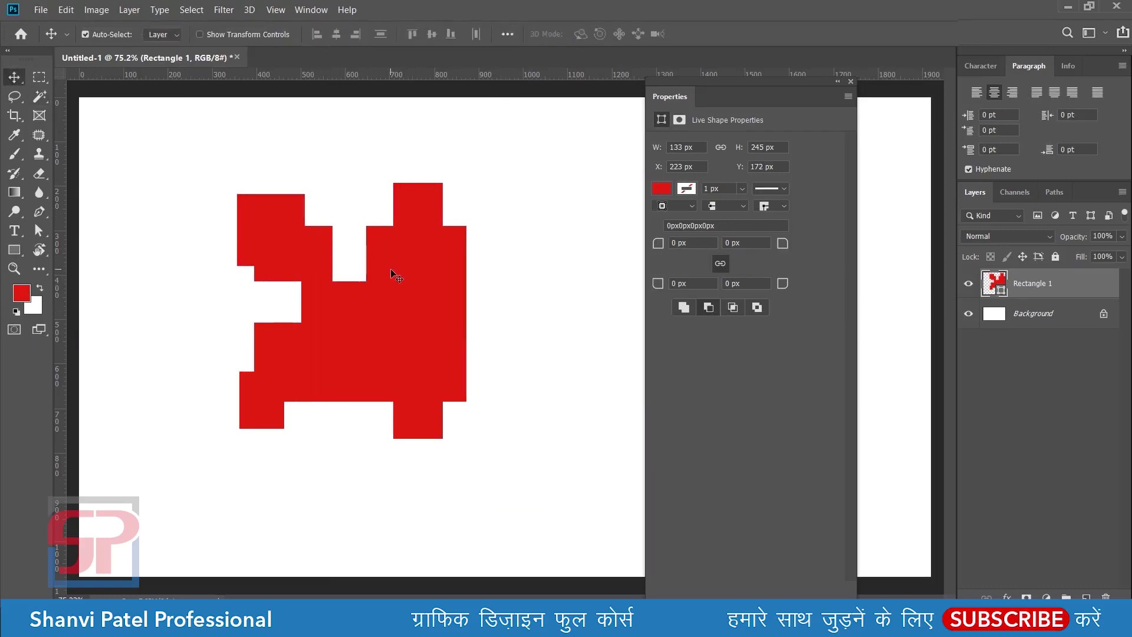
key("Delete")
left_click(25, 255)
Step: Draw a red rectangle, then intersect it with a second rectangle over its top-right corner
left_click_drag(297, 207, 559, 380)
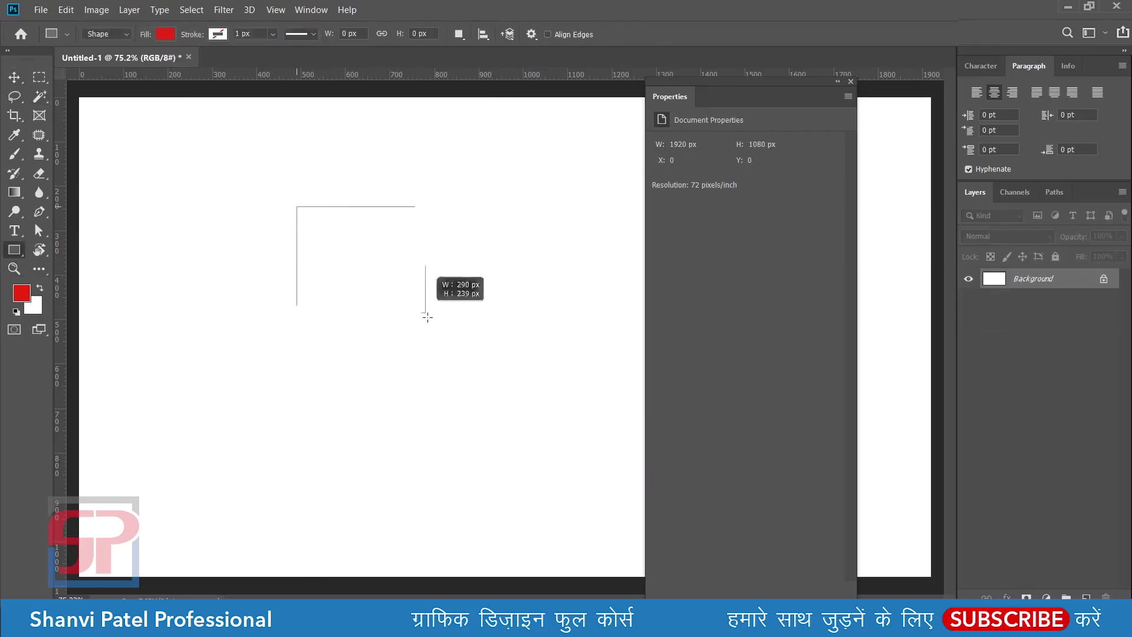
left_click(459, 34)
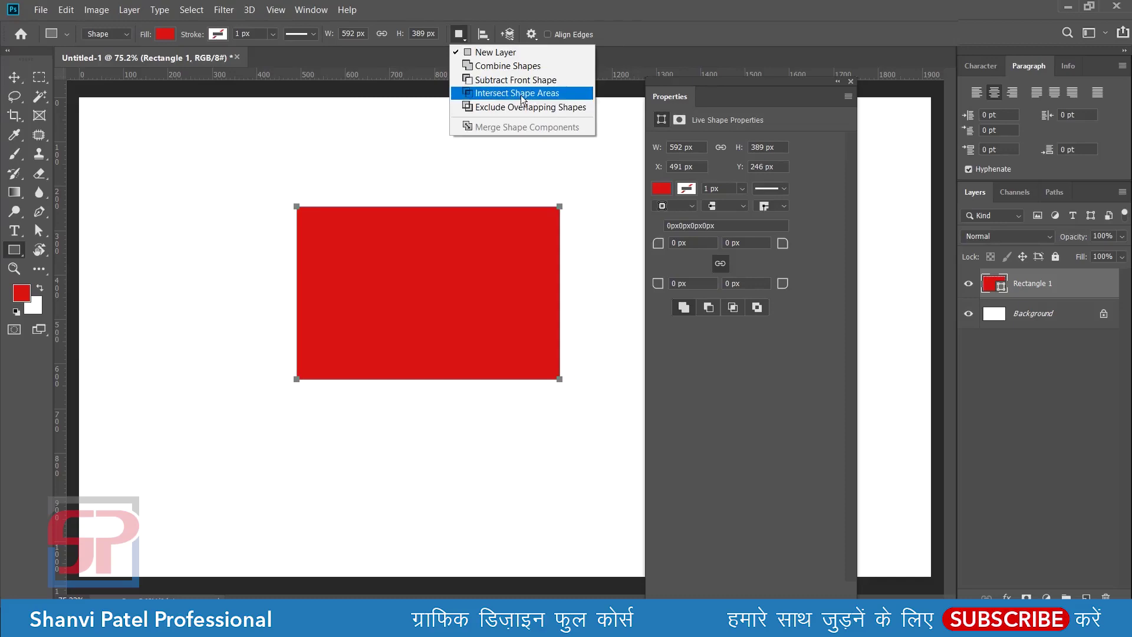
left_click(544, 96)
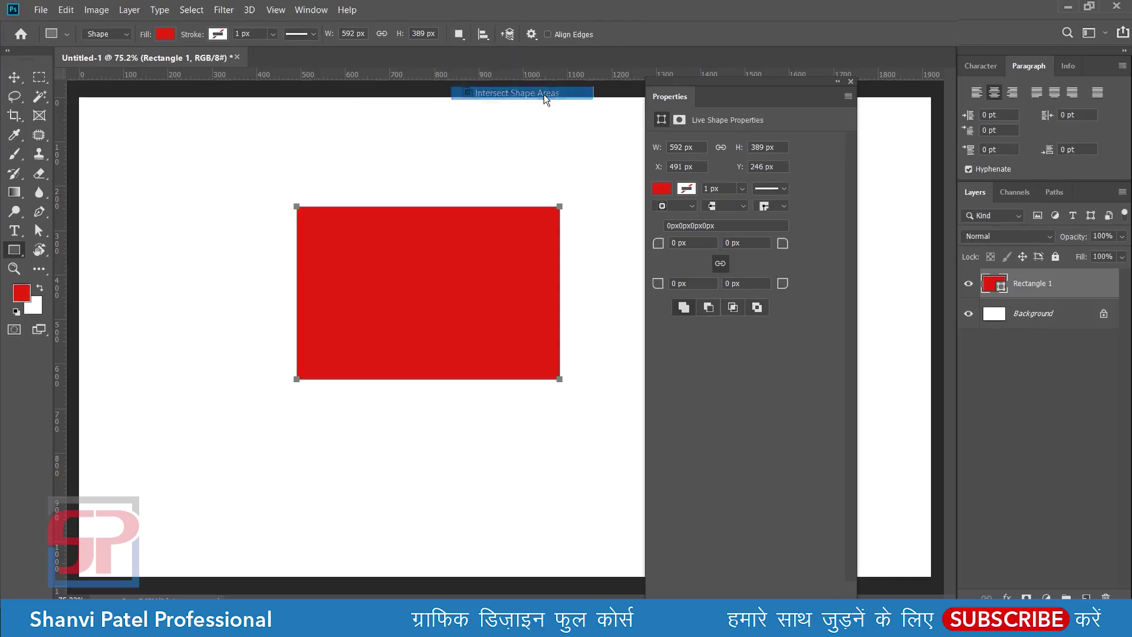
left_click_drag(514, 171, 619, 249)
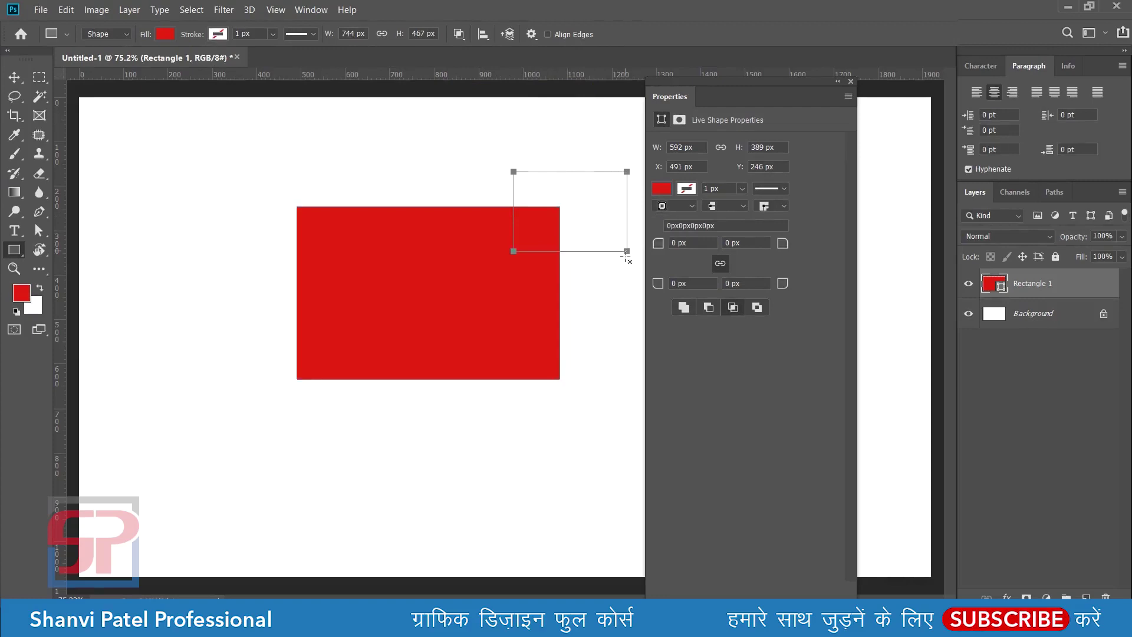
left_click_drag(618, 249, 627, 252)
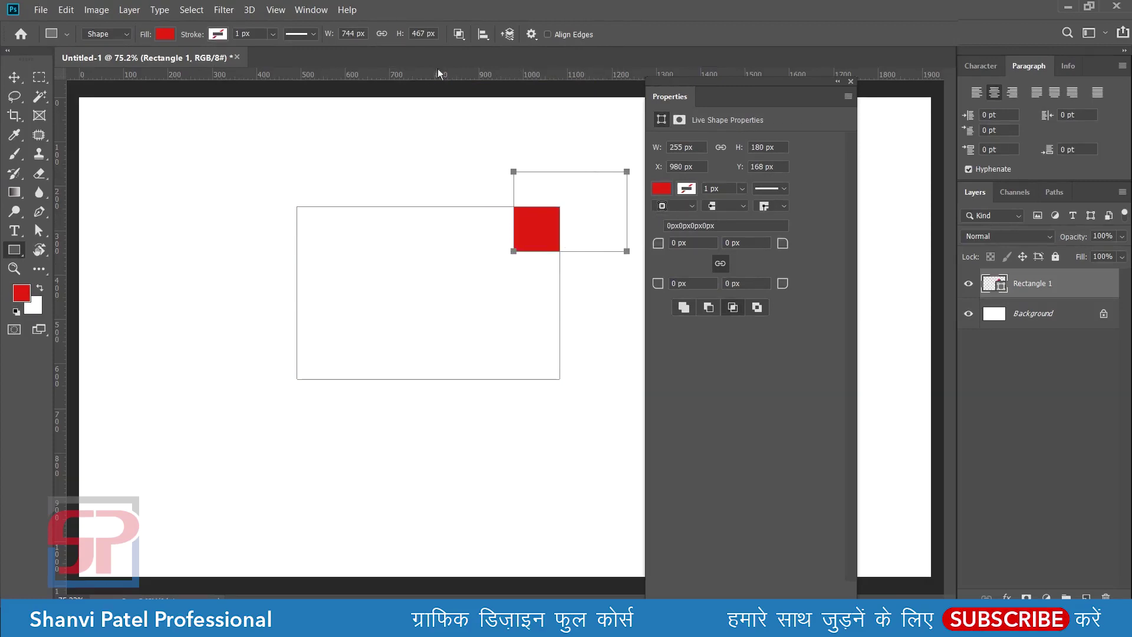
left_click(459, 34)
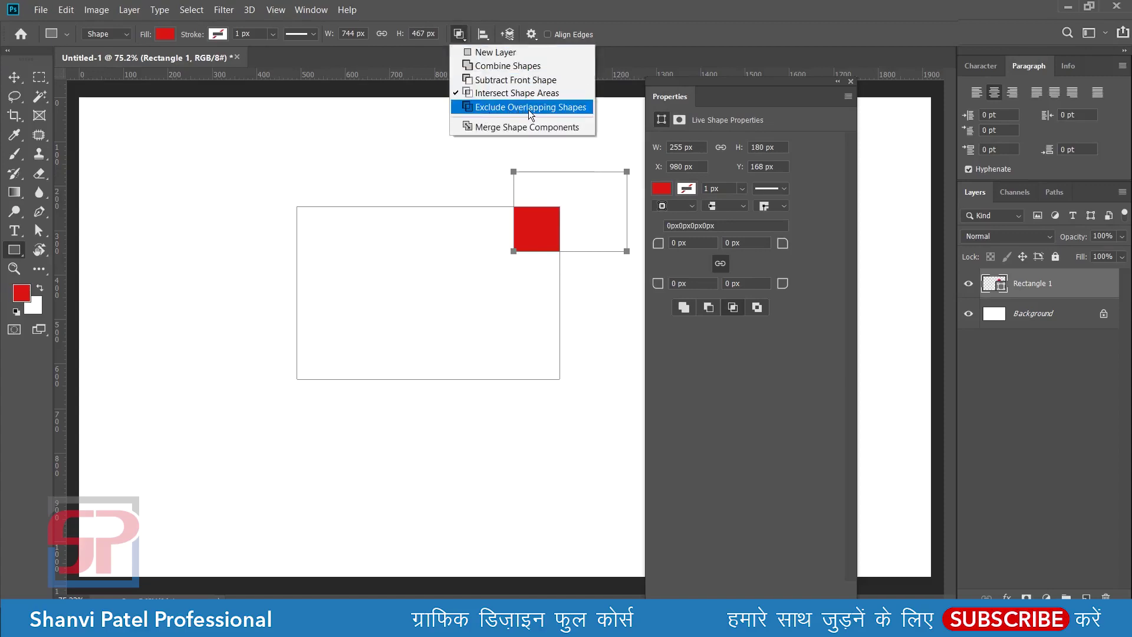
Step: Use Exclude Overlapping Shapes for two rectangles at the top-left and bottom edge, then Merge Shape Components
left_click(566, 108)
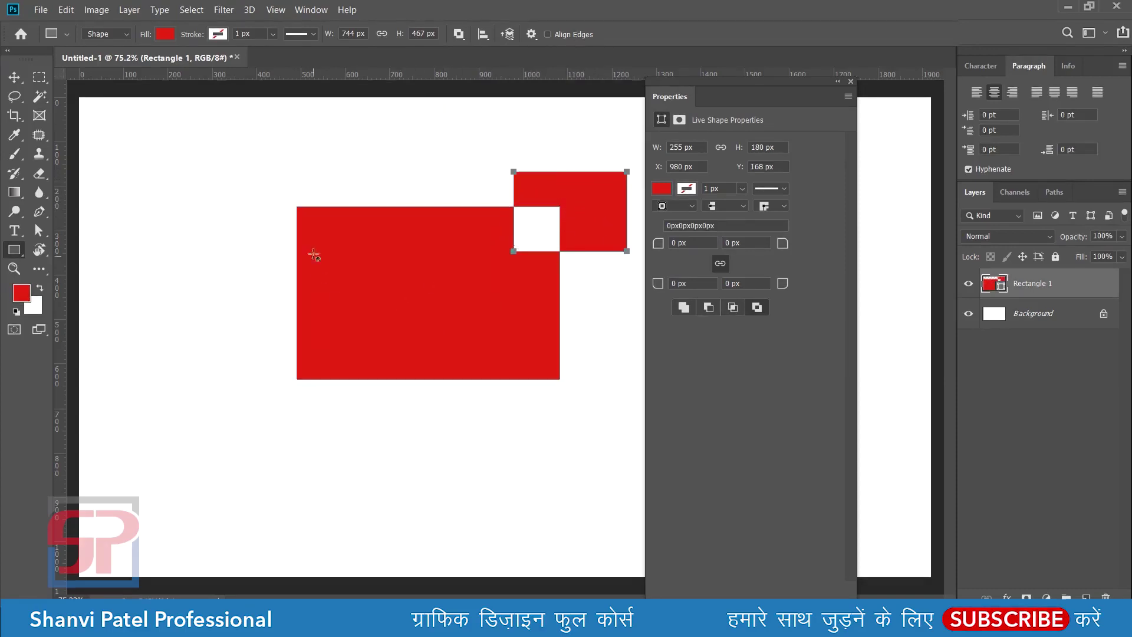
left_click_drag(265, 193, 395, 307)
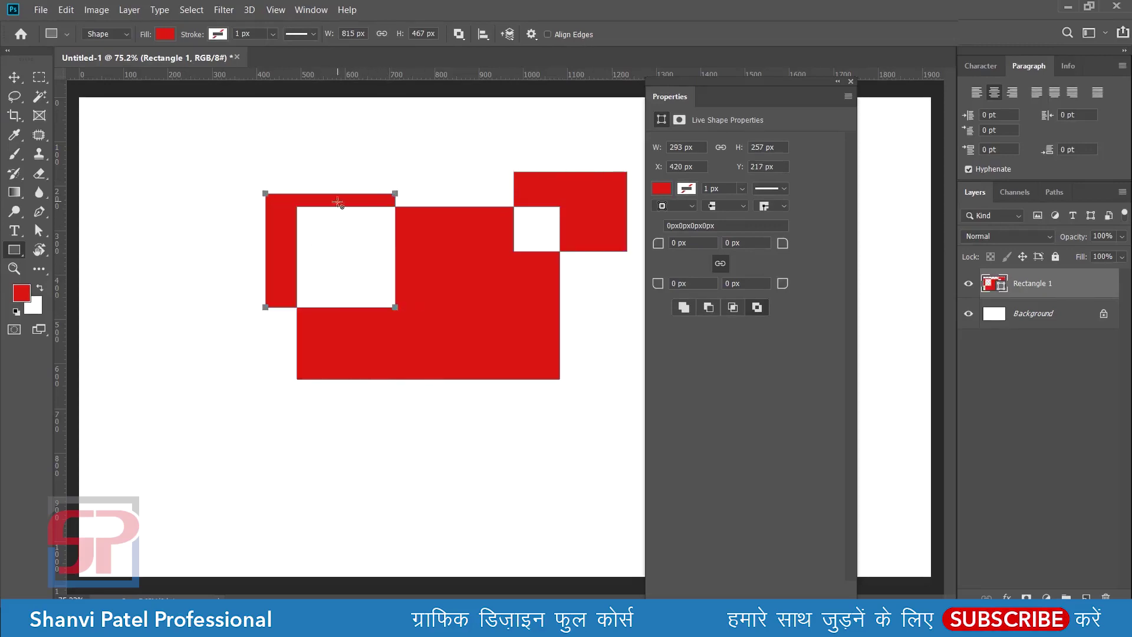
left_click_drag(424, 279, 489, 462)
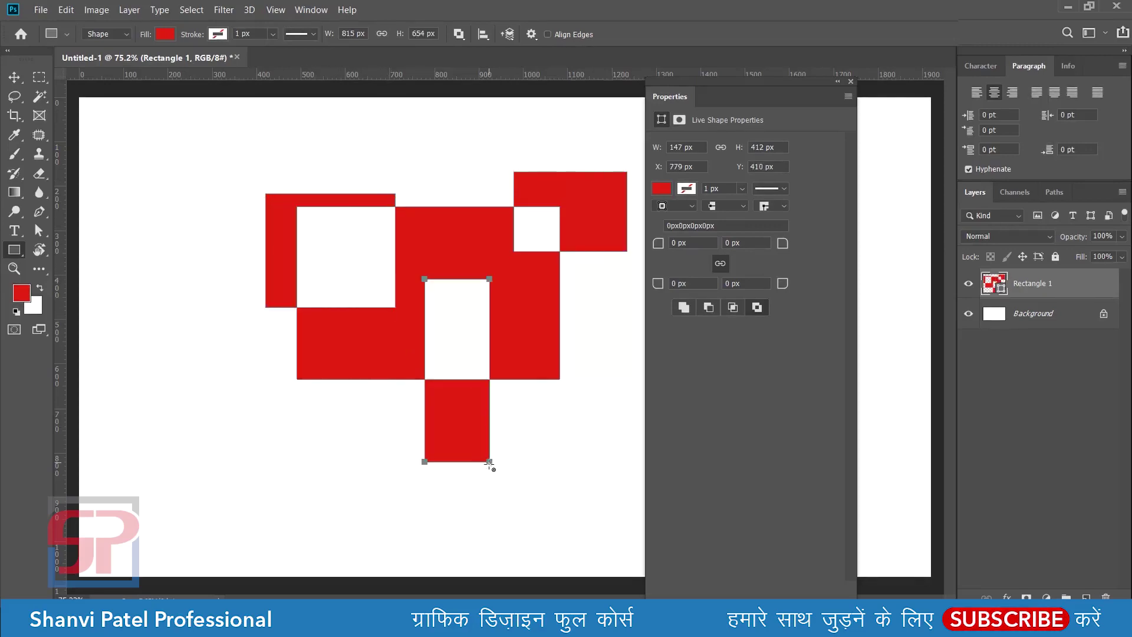
left_click(459, 34)
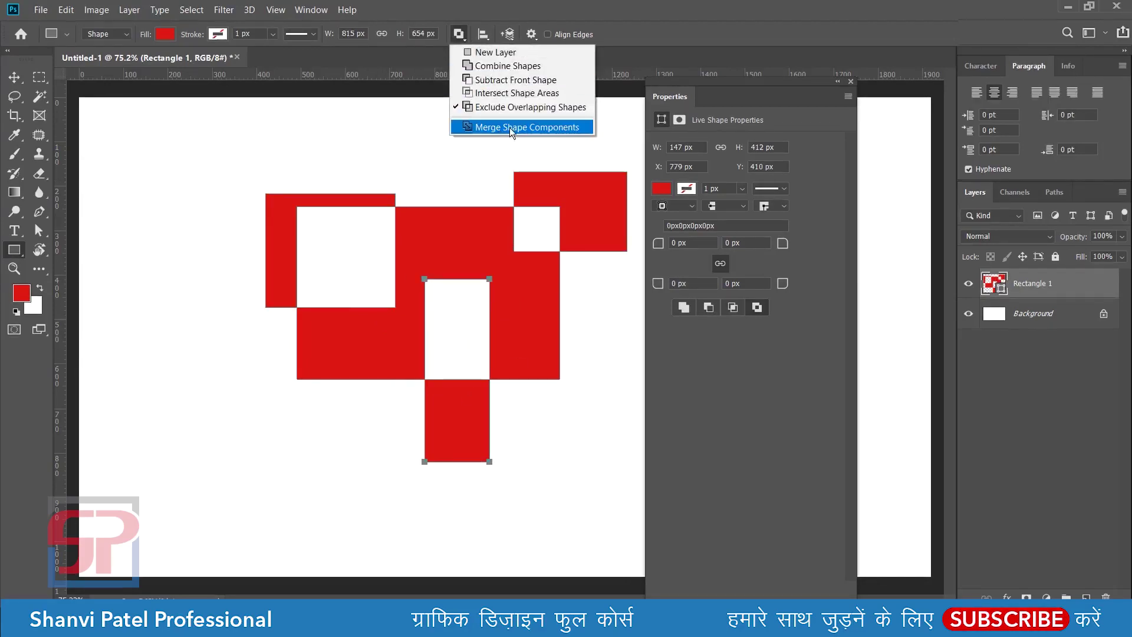
left_click(558, 127)
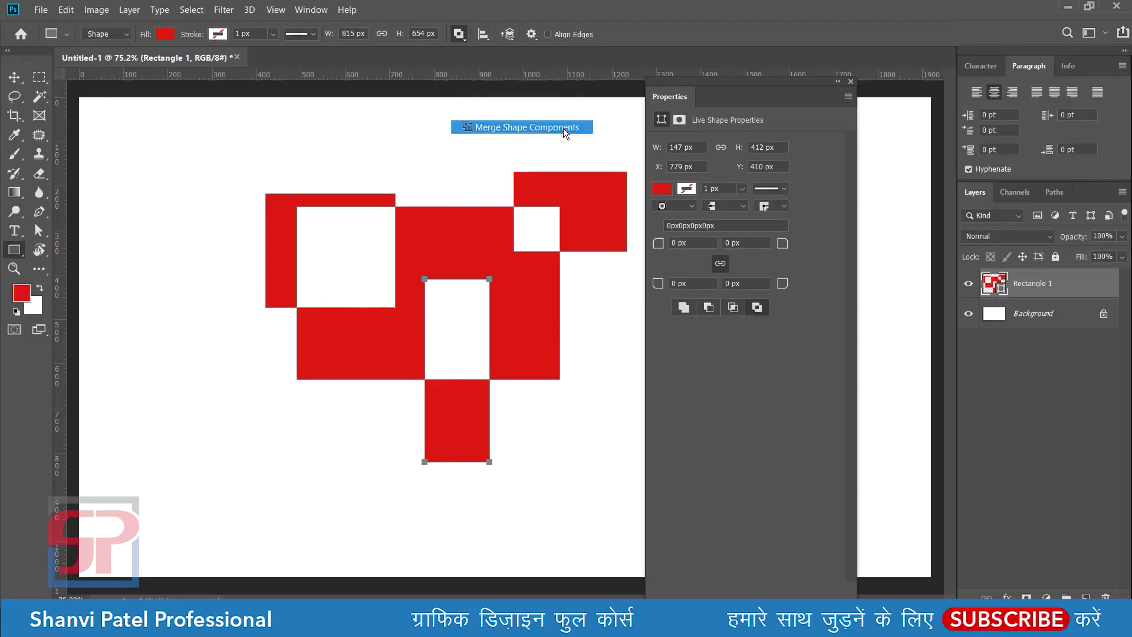
Step: Confirm the path conversion, feather the shape to 75 px, then undo the feather
left_click(549, 244)
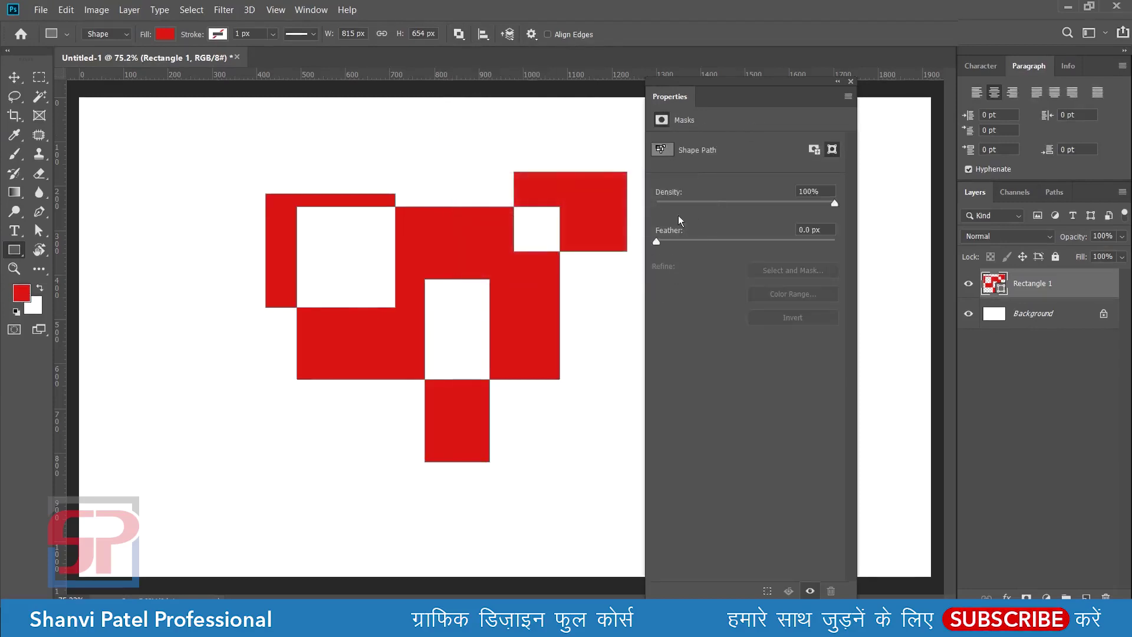
left_click_drag(658, 241, 739, 242)
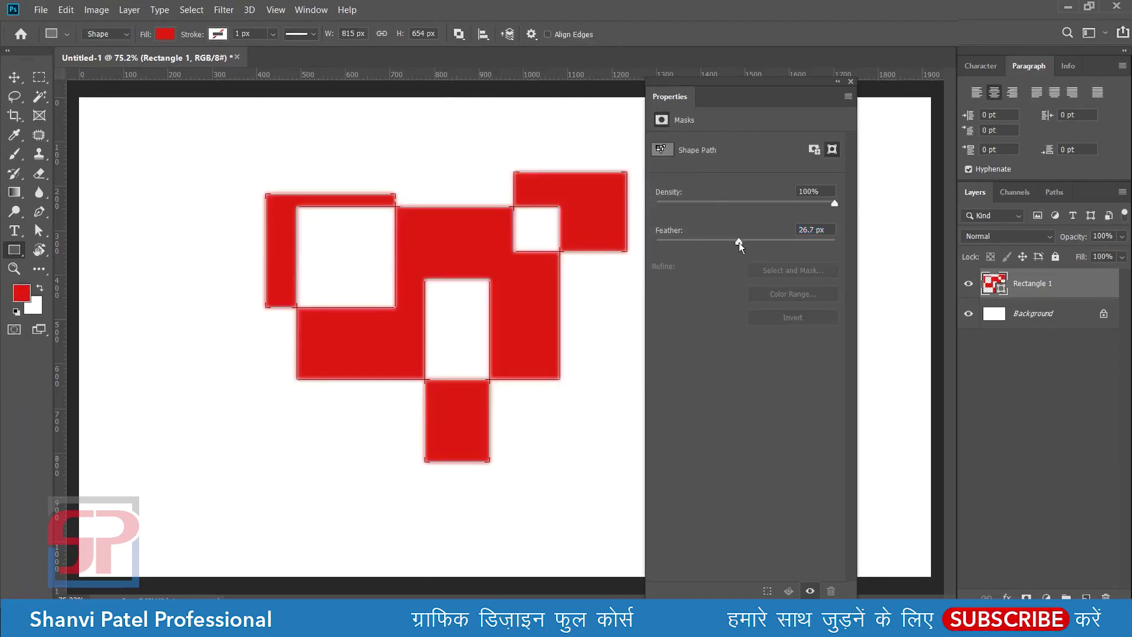
left_click_drag(739, 242, 762, 242)
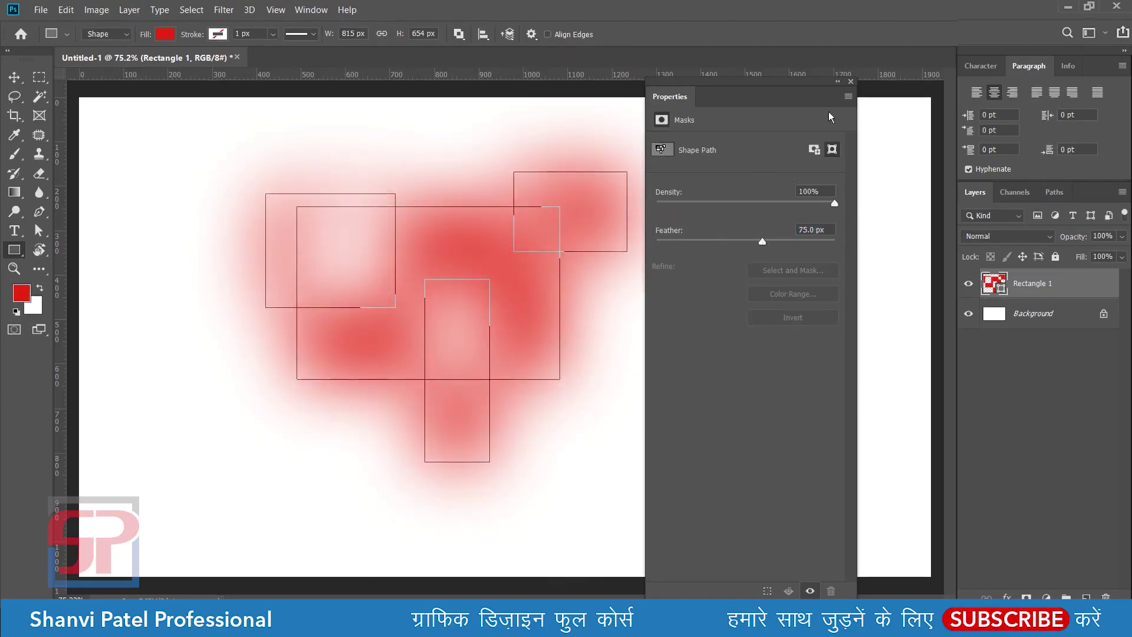
left_click(851, 81)
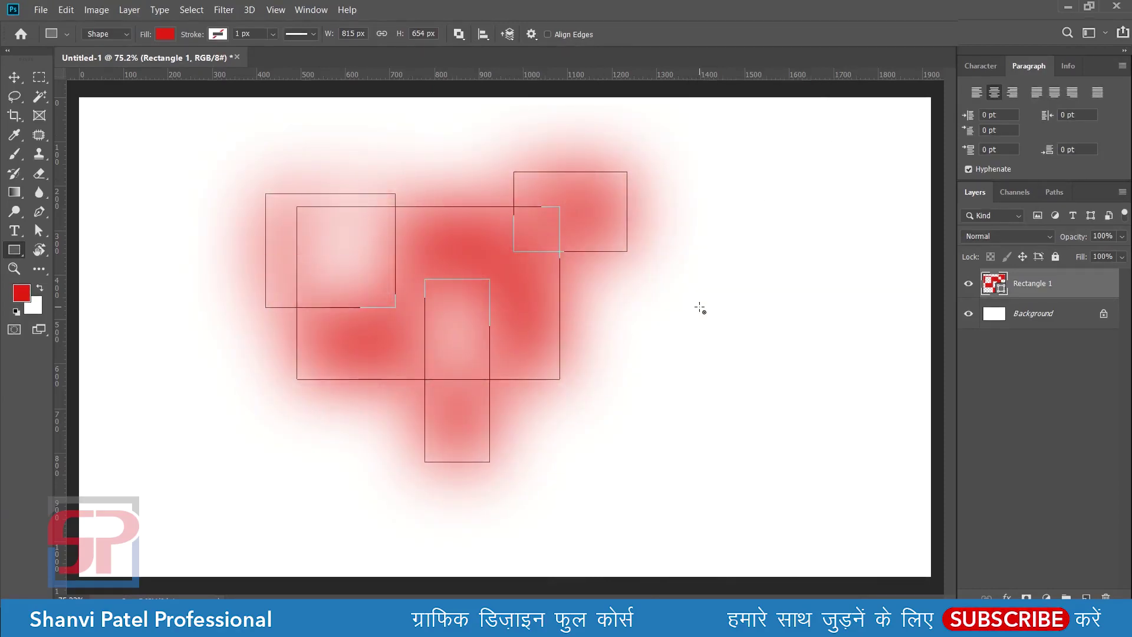
key("ctrl+z")
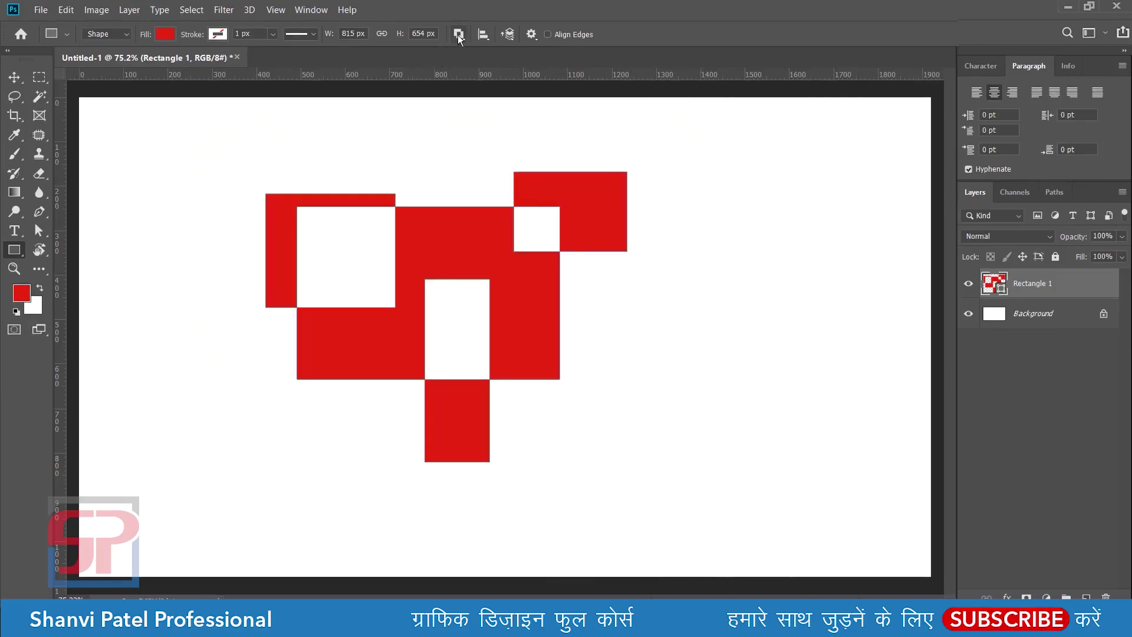
Step: Set Path Operations to New Layer and delete the merged shape layer
left_click(458, 34)
left_click(493, 49)
key("Delete")
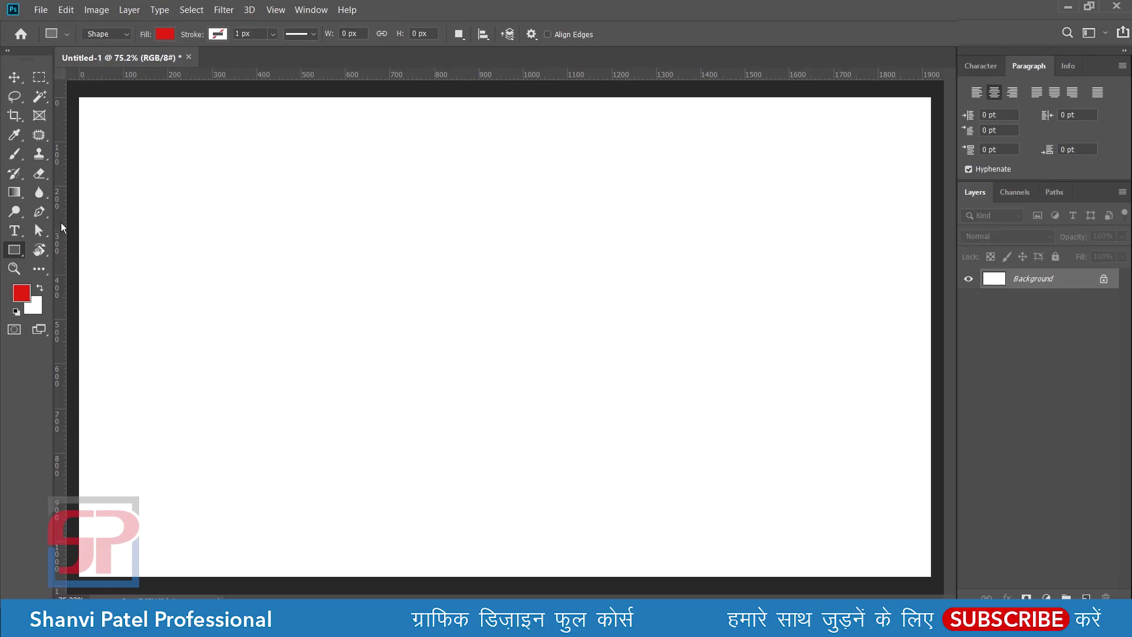
Step: Pick the Rectangle Tool and draw a new red rectangle in the canvas centre
right_click(14, 250)
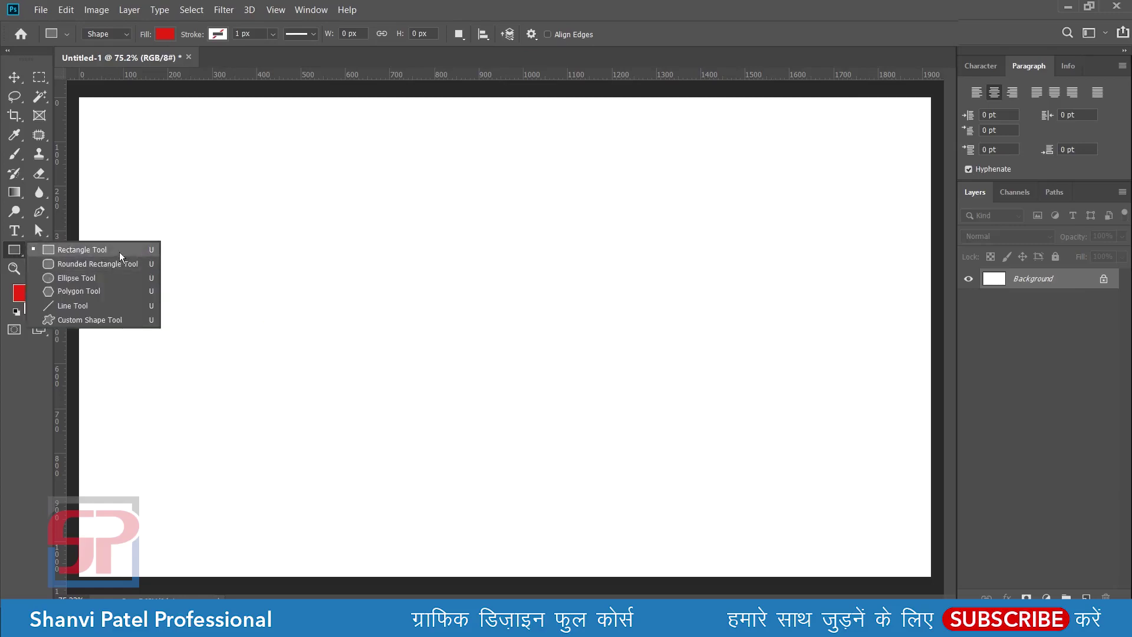
left_click(90, 253)
mouse_move(309, 230)
left_mouse_down()
mouse_move(603, 434)
mouse_move(635, 442)
left_mouse_up()
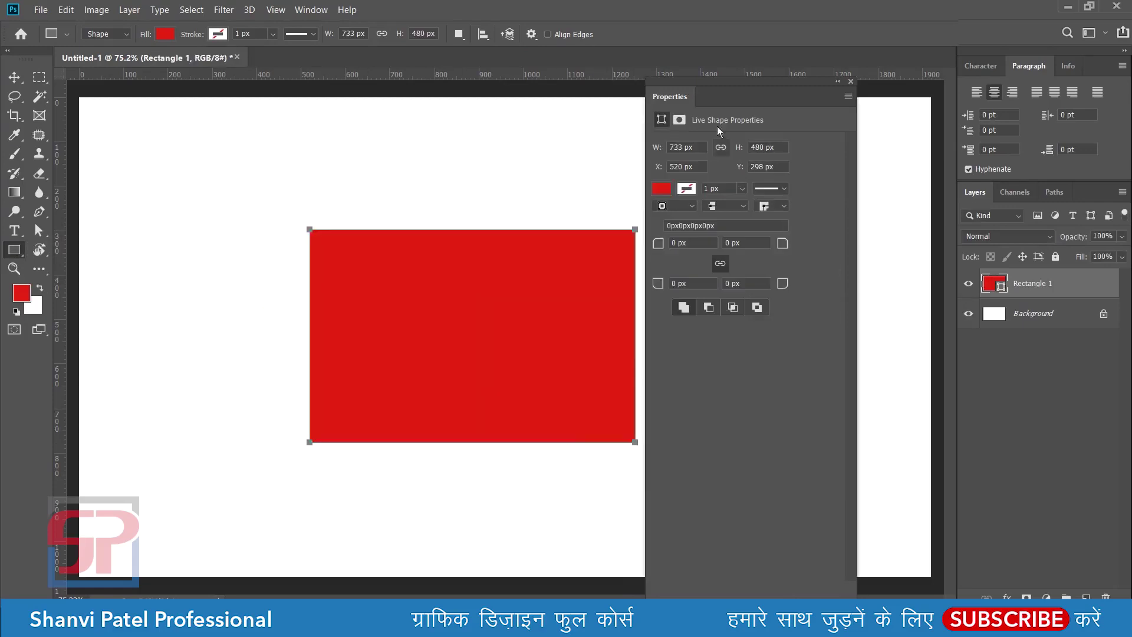
mouse_move(735, 90)
left_mouse_down()
mouse_move(786, 90)
mouse_move(780, 28)
left_mouse_up()
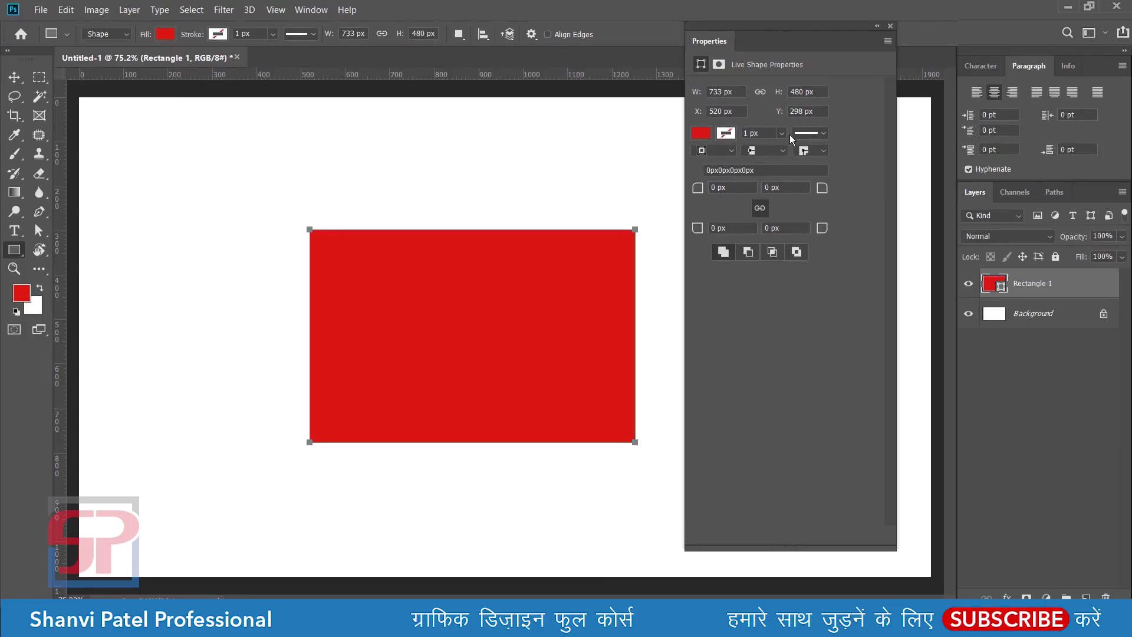
Step: Give the rectangle a dashed outline about 7.63 px wide
left_click(812, 133)
left_click(790, 203)
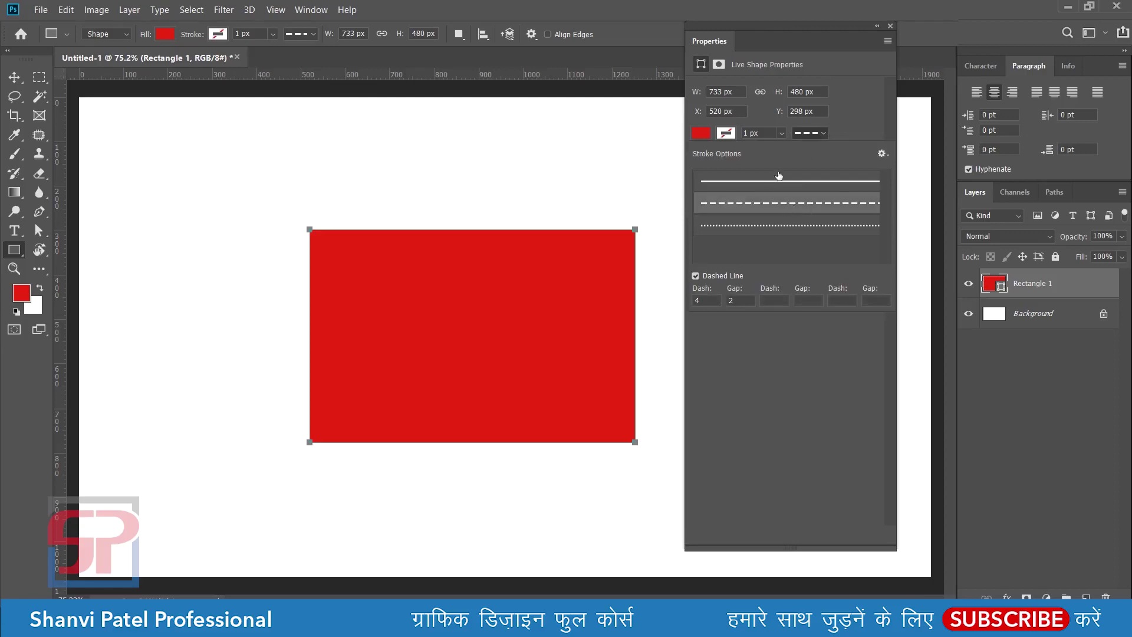
left_click(858, 98)
left_click(781, 132)
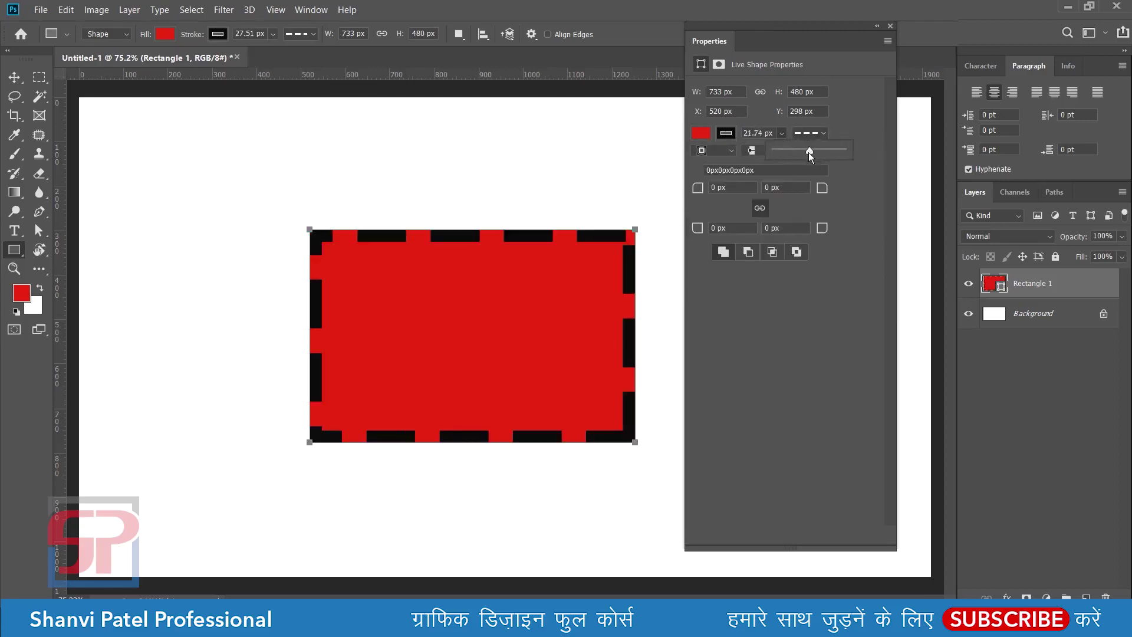
left_click(851, 119)
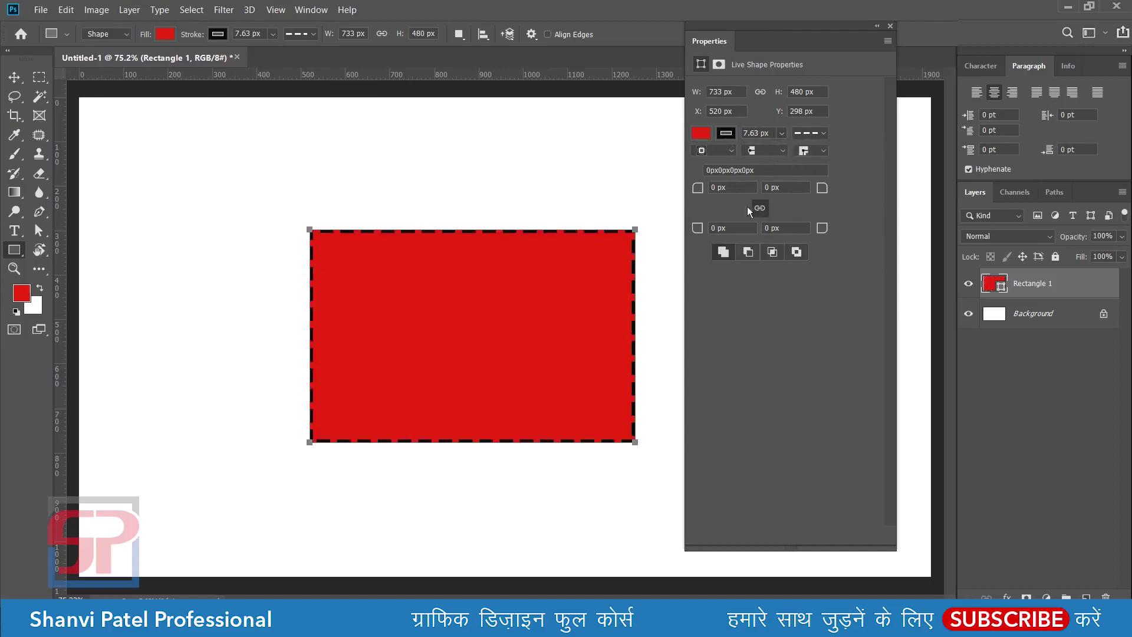
Step: Select the corner radius fields in the Properties panel
left_click_drag(736, 189, 710, 190)
key("Tab")
key("Tab")
key("Tab")
key("Tab")
left_click_drag(731, 228, 715, 228)
left_click(730, 189)
Step: Set the top-left and bottom-right corner radii to 50 px, the other two to 0 px
type("50")
key("Return")
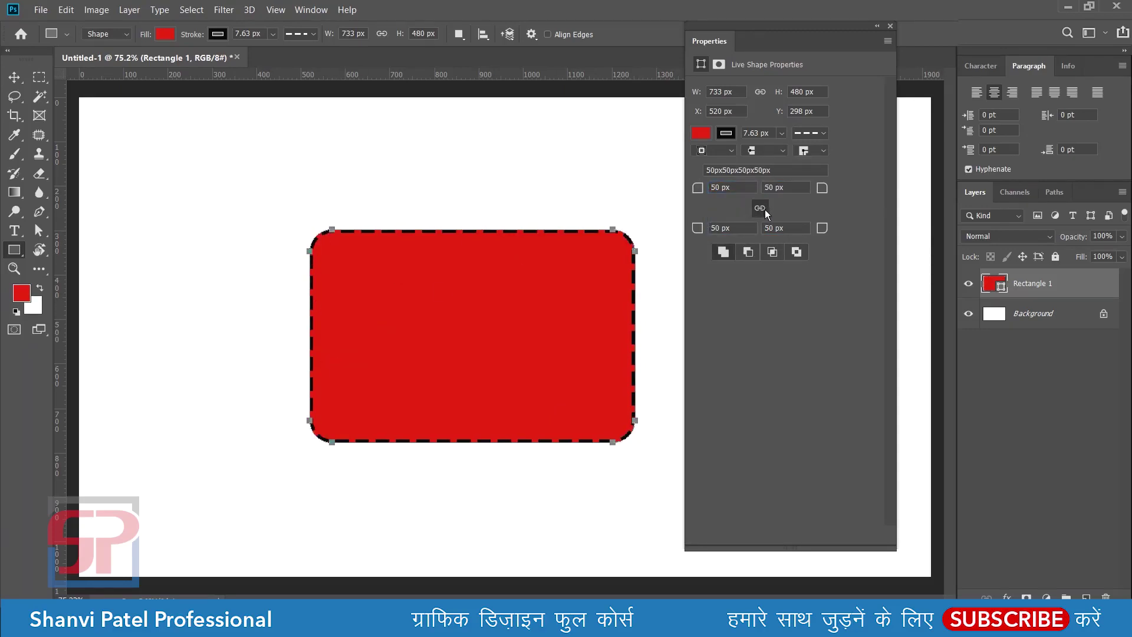
type("0")
key("Tab")
type("0")
key("Tab")
type("0")
key("Tab")
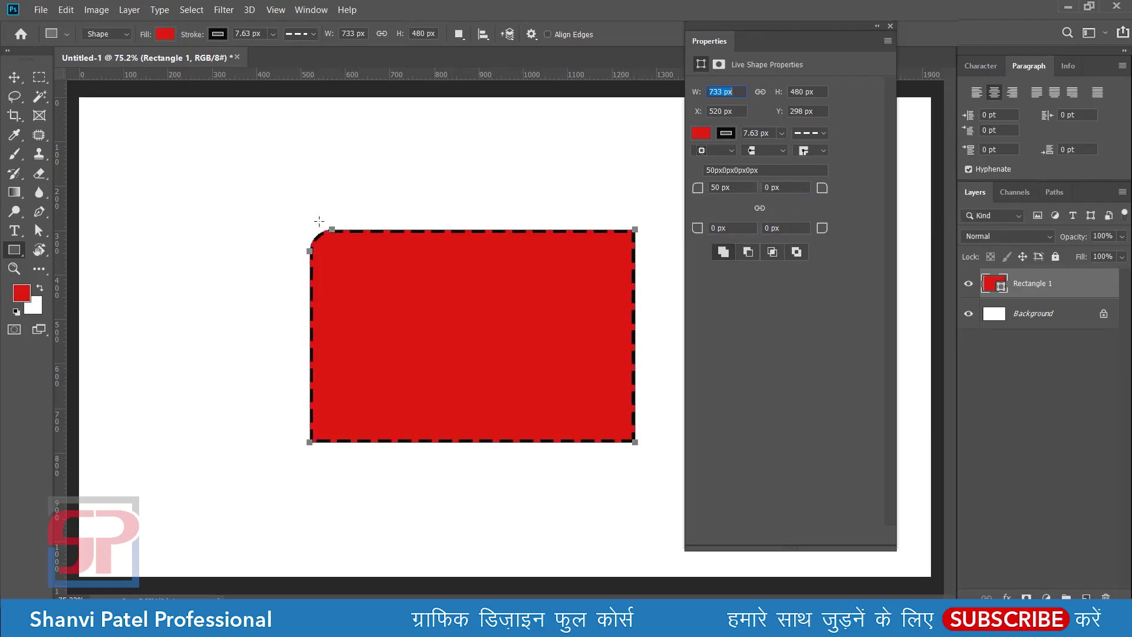
key("shift+Tab")
type("50")
key("Return")
Step: Select the rectangle's width and position values in Properties
left_click(695, 91)
left_click(820, 91)
left_click(722, 111)
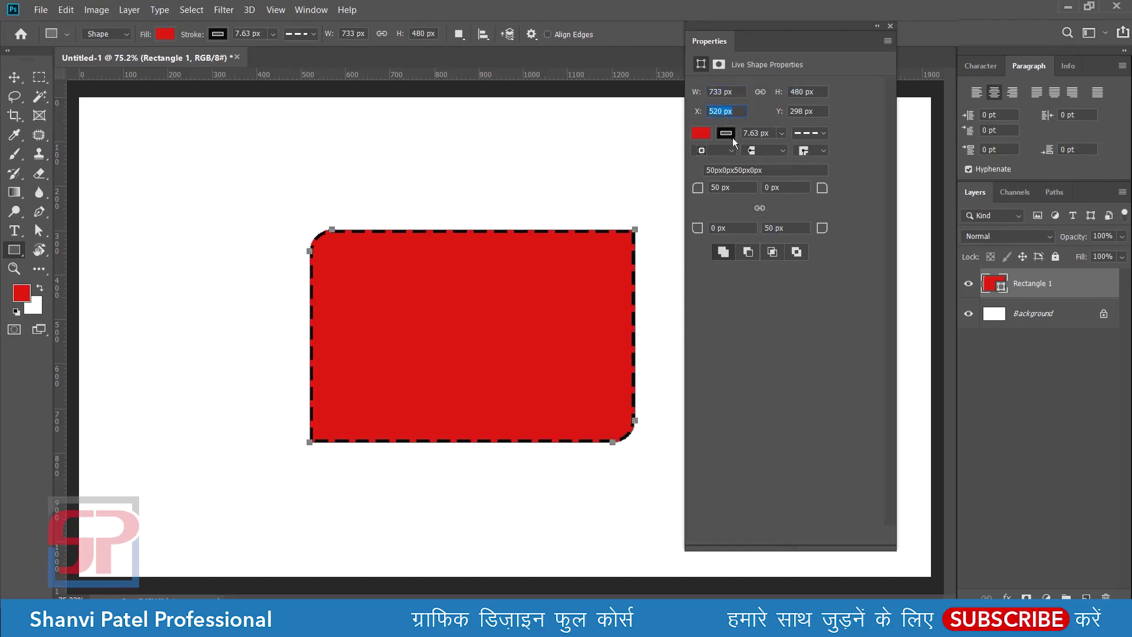
Step: Change the dashed rectangle's fill to light green, leaving its outline black
left_click(704, 133)
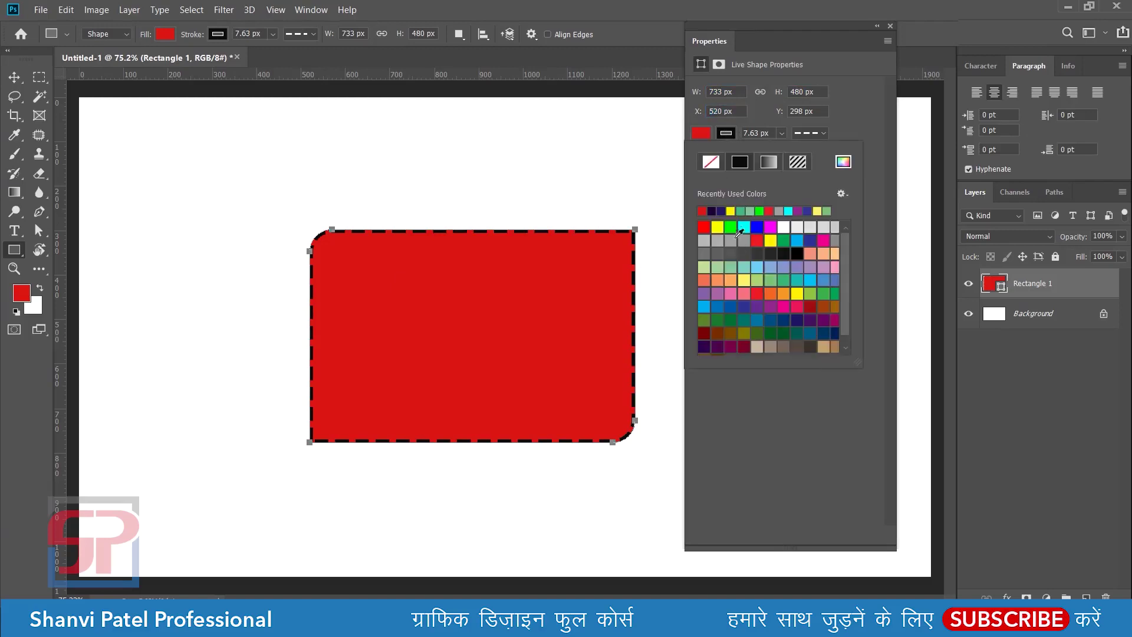
left_click(730, 227)
left_click(731, 266)
left_click(847, 122)
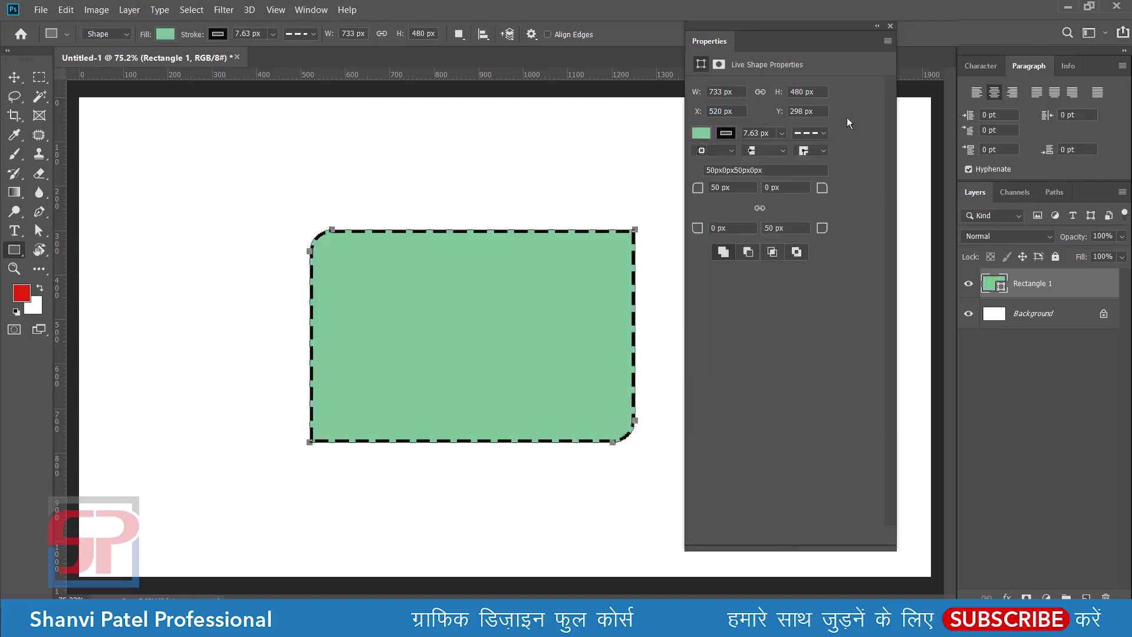
left_click(726, 132)
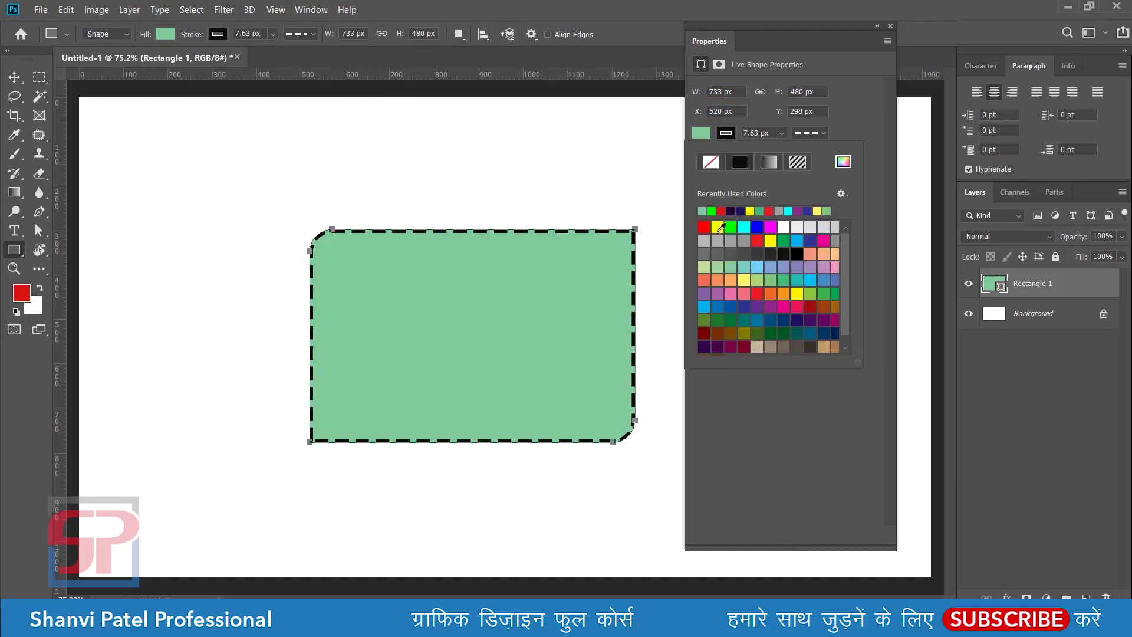
left_click(838, 118)
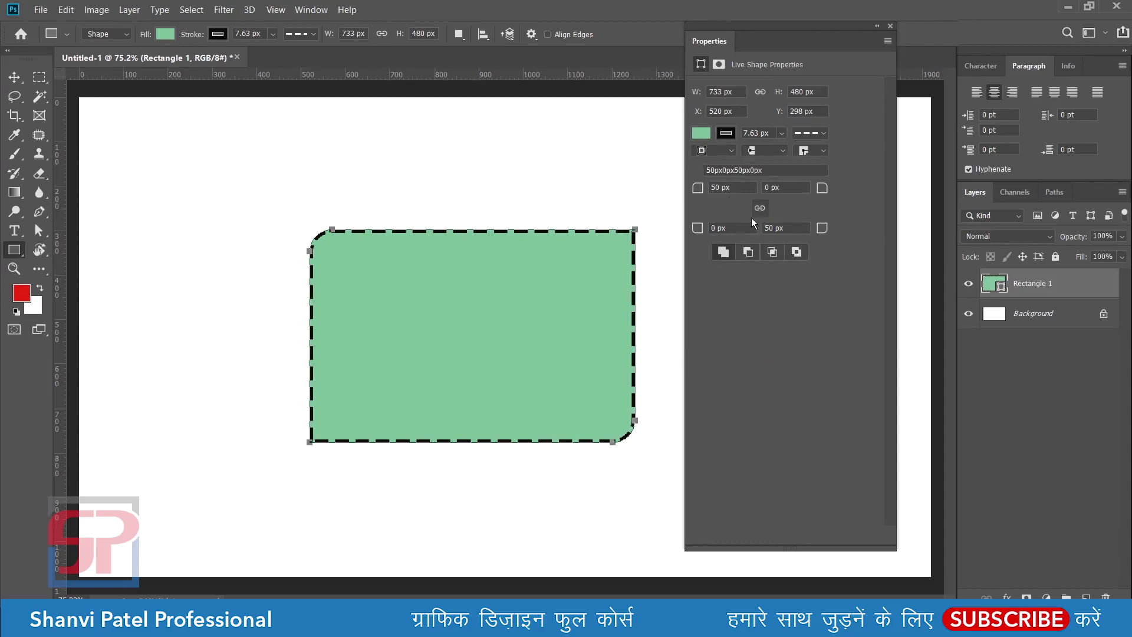
Step: Step through the rectangle's corner radius values in the Properties panel
left_click(727, 188)
key("Tab")
key("Tab")
key("Tab")
right_click(14, 249)
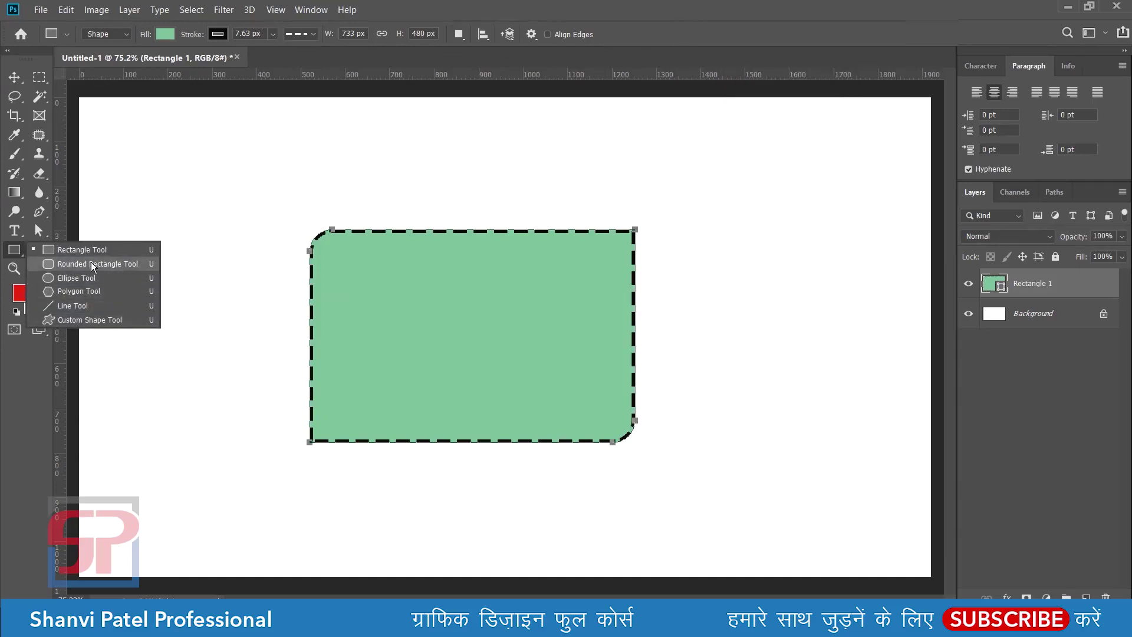
Step: Move the green rectangle up slightly, then delete its layer
key("v")
left_click_drag(485, 345, 512, 299)
key("Delete")
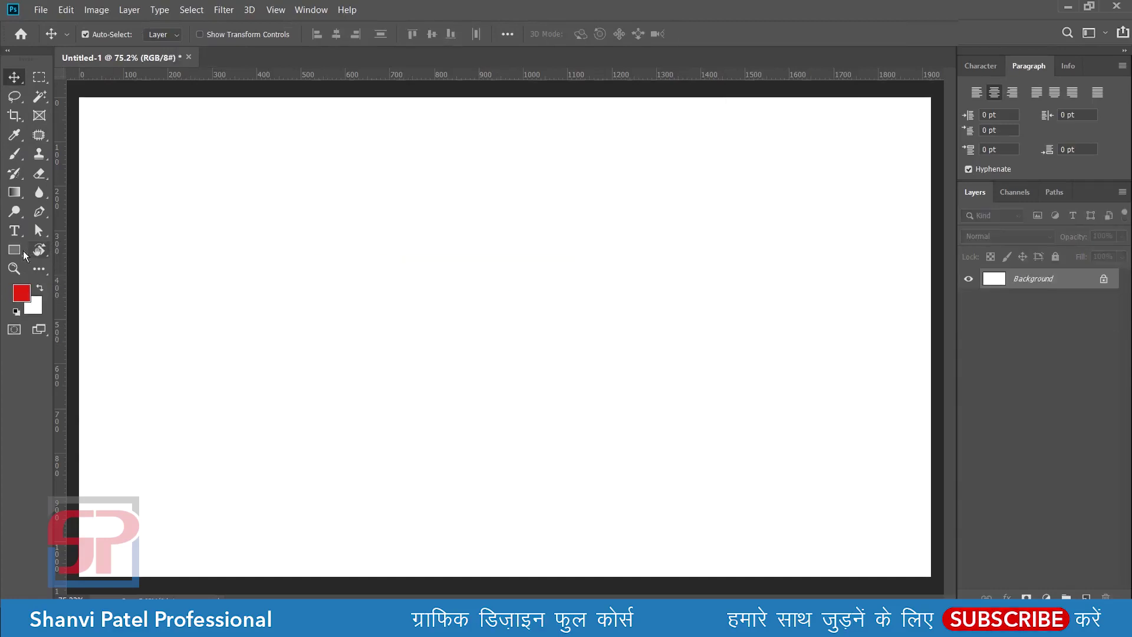
Step: Draw a large red rounded rectangle in the middle of the canvas
left_click(27, 249)
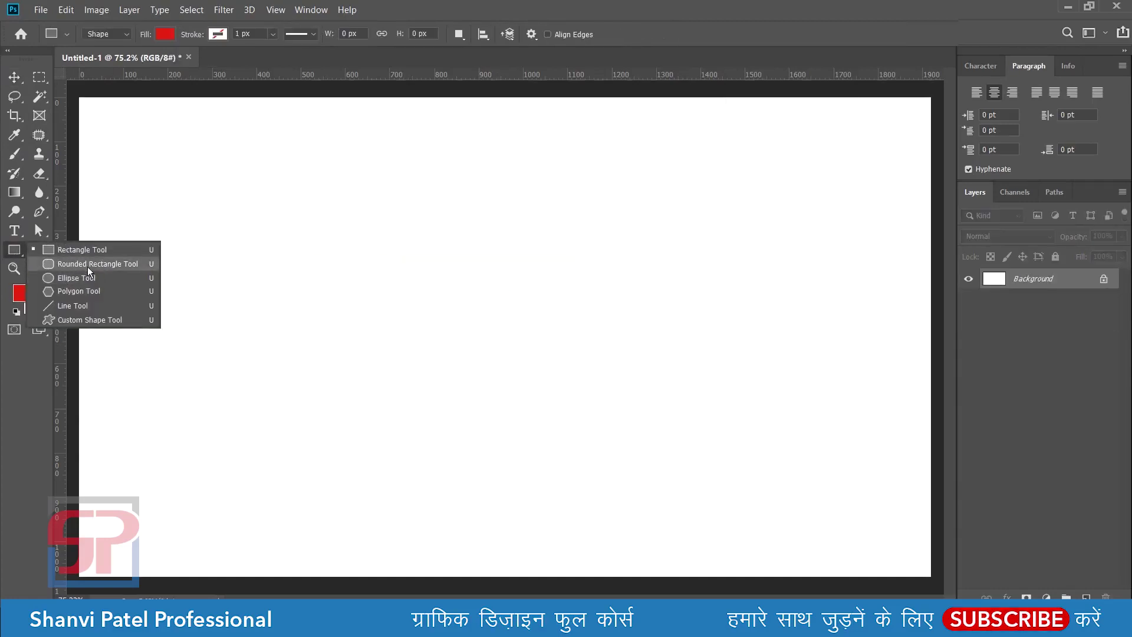
left_click(90, 263)
left_click_drag(254, 204, 598, 437)
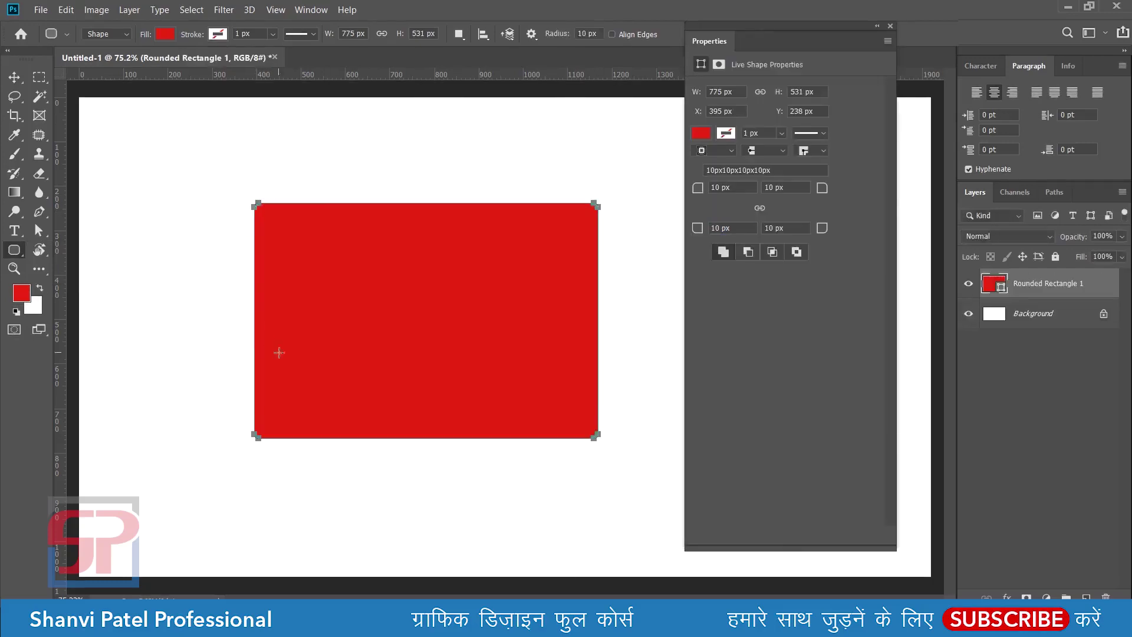
Step: Edit the rounded rectangle's corner radii, ending at 100/60/60/100 px
left_click(735, 187)
left_click_drag(737, 187, 707, 187)
type("50")
key("Return")
left_click_drag(785, 227, 663, 228)
type("50")
key("Return")
left_click(743, 187)
type("100")
key("Return")
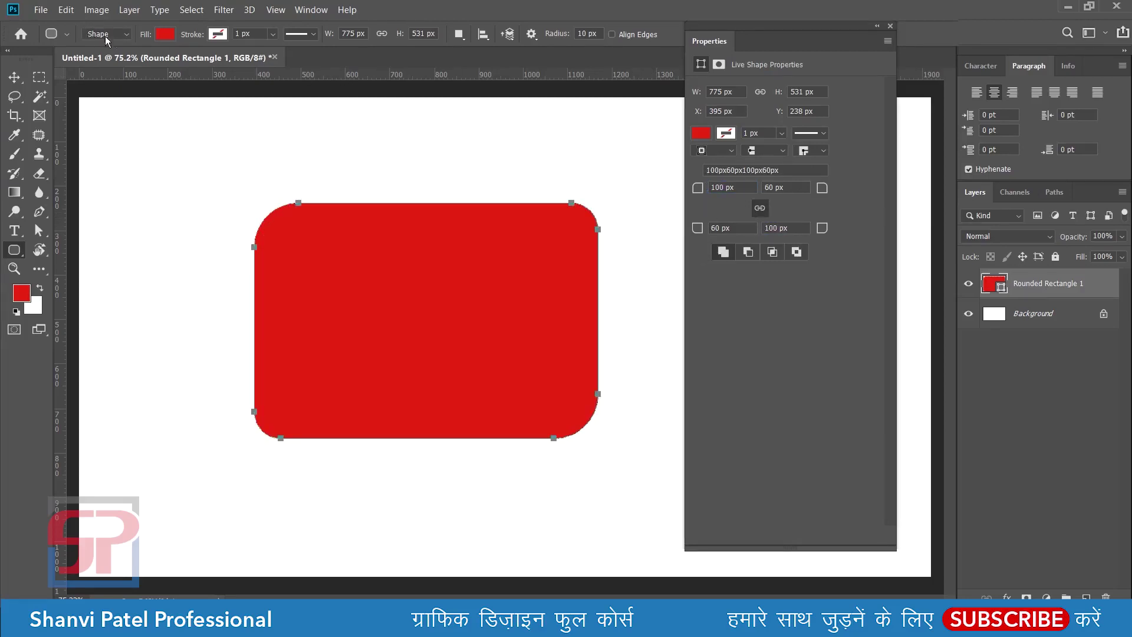
Step: Look through the fill, outline and line style options, leaving them unchanged
left_click(165, 34)
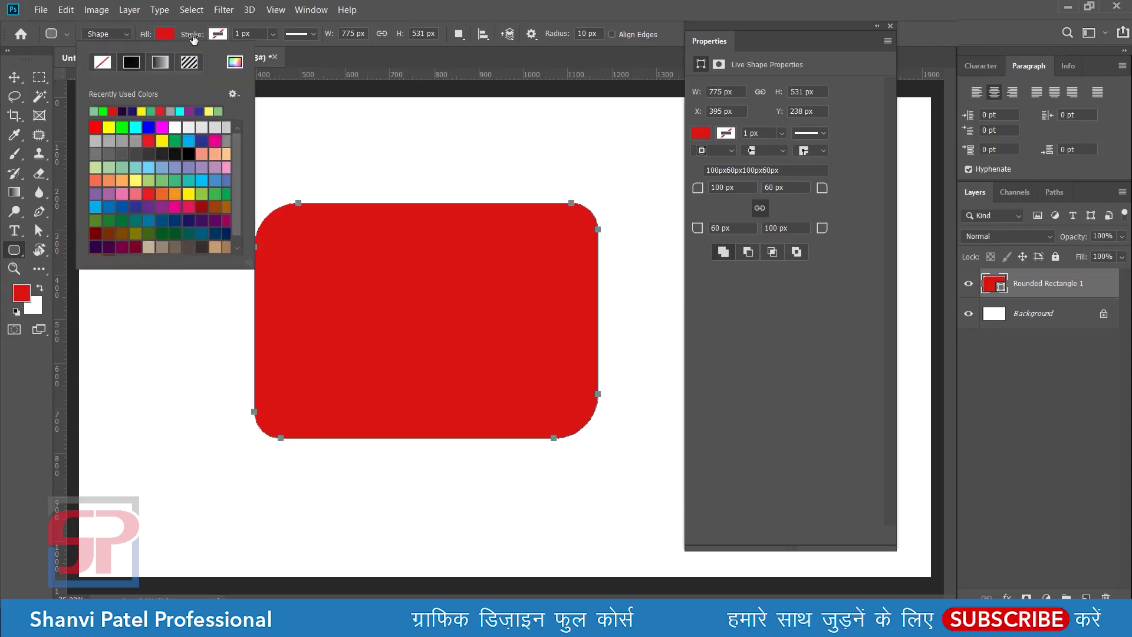
left_click(216, 34)
left_click(299, 34)
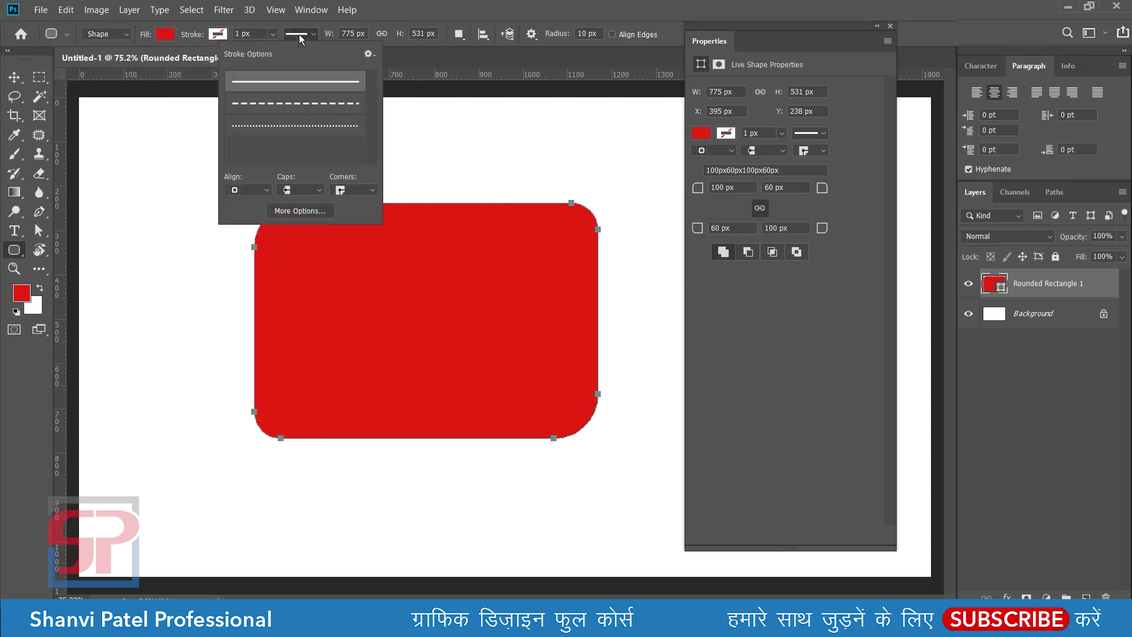
key("Escape")
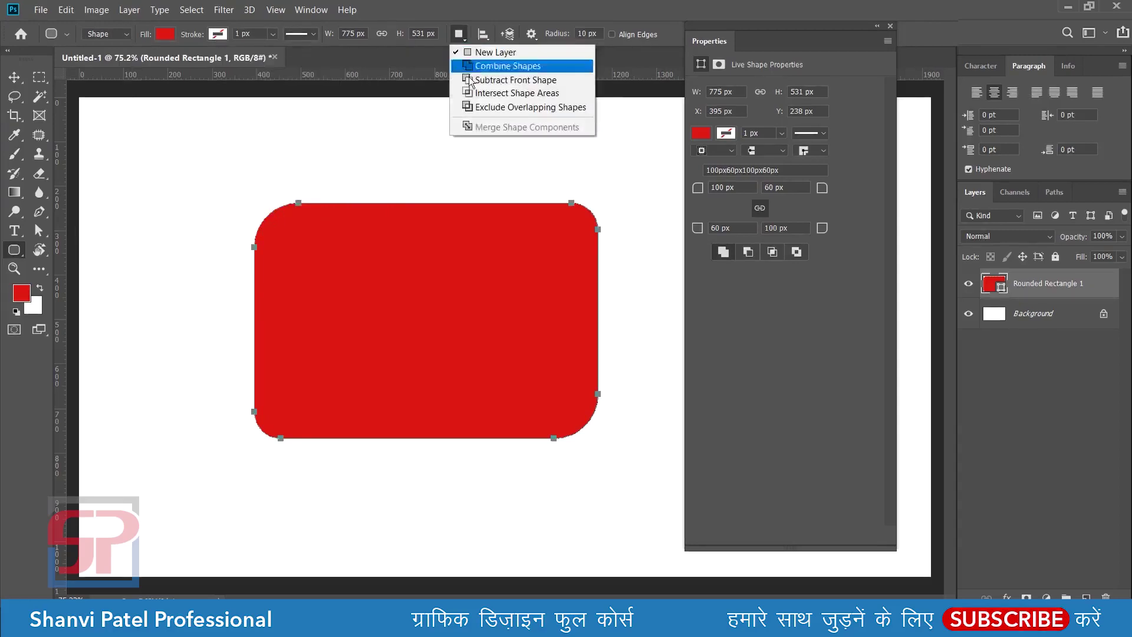
left_click(480, 7)
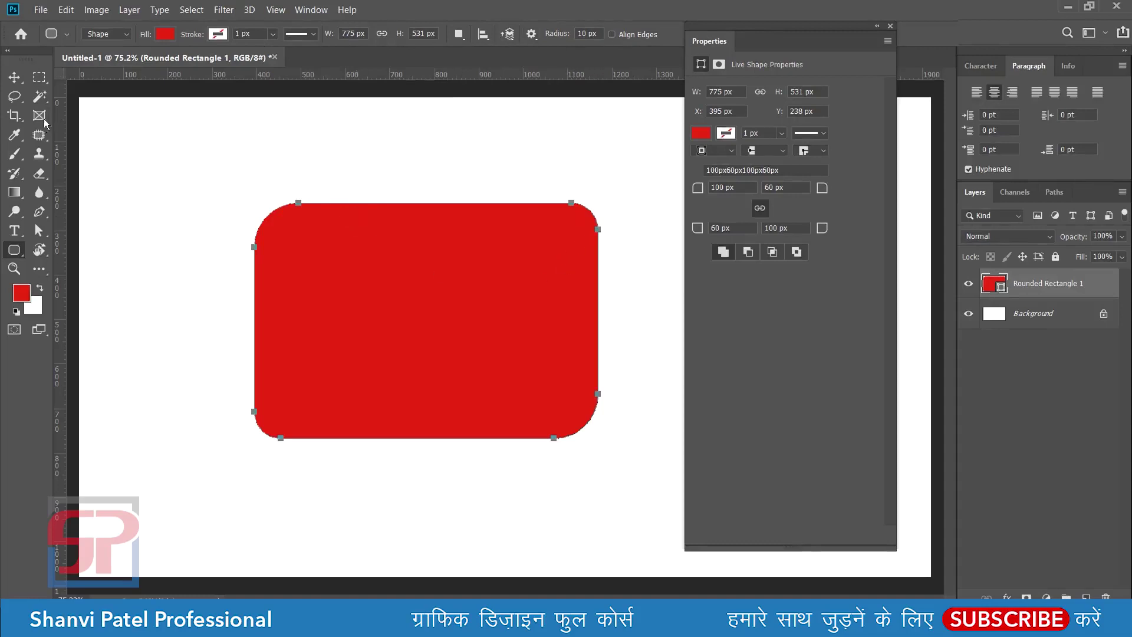
Step: Move the red rounded rectangle up and left, then delete its layer
left_click(14, 76)
left_click_drag(493, 317, 473, 270)
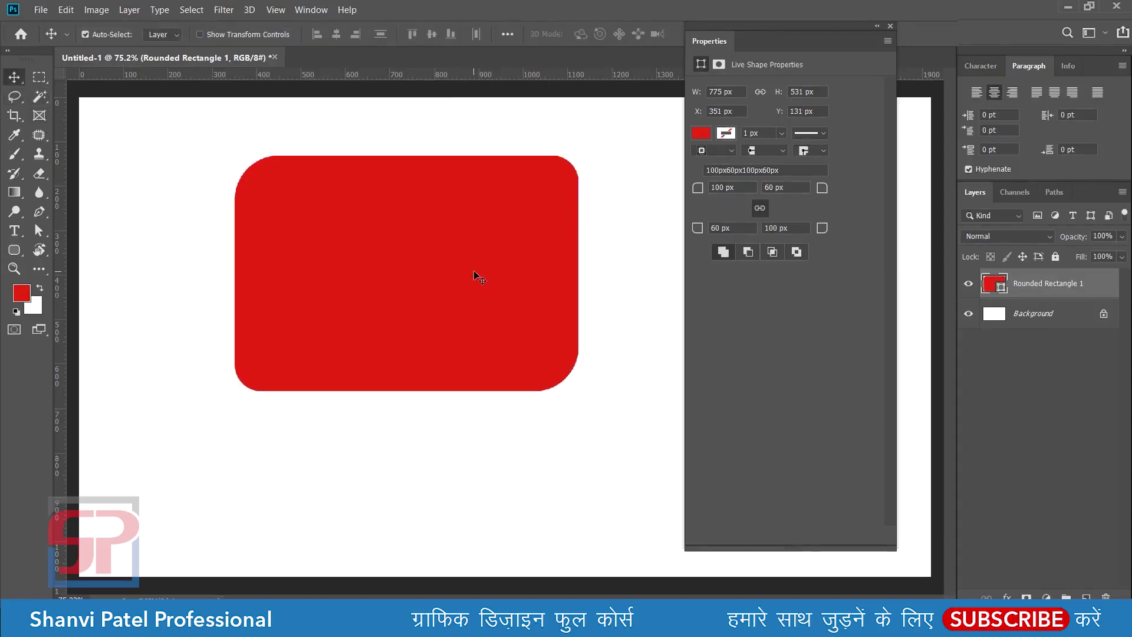
key("Delete")
left_click(14, 250)
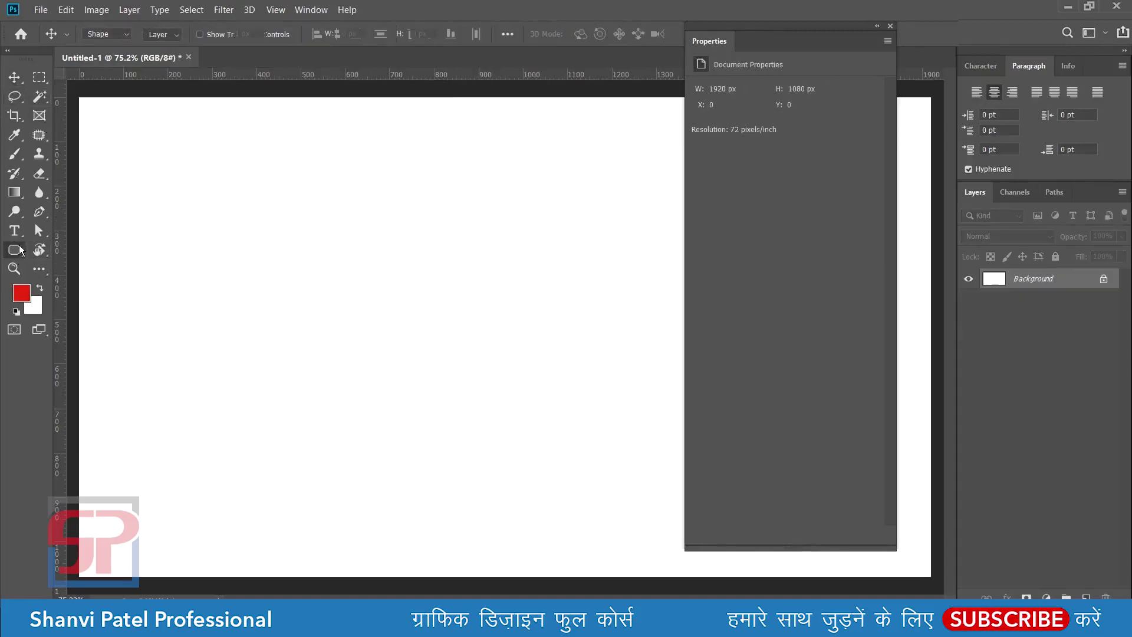
right_click(19, 250)
left_click(73, 279)
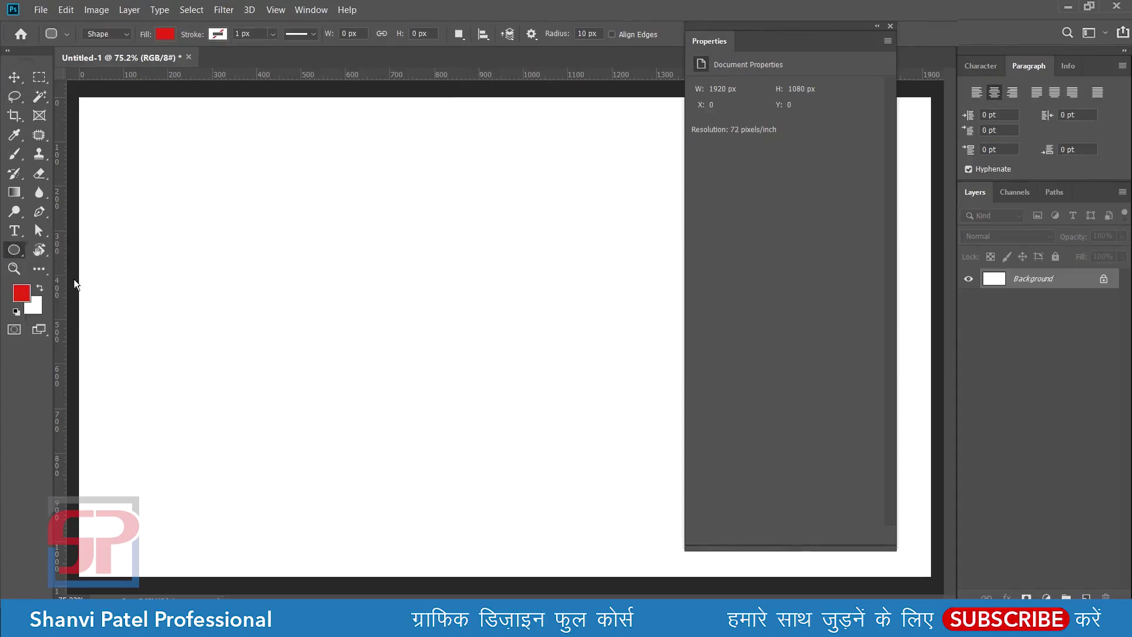
left_click_drag(289, 199, 525, 483)
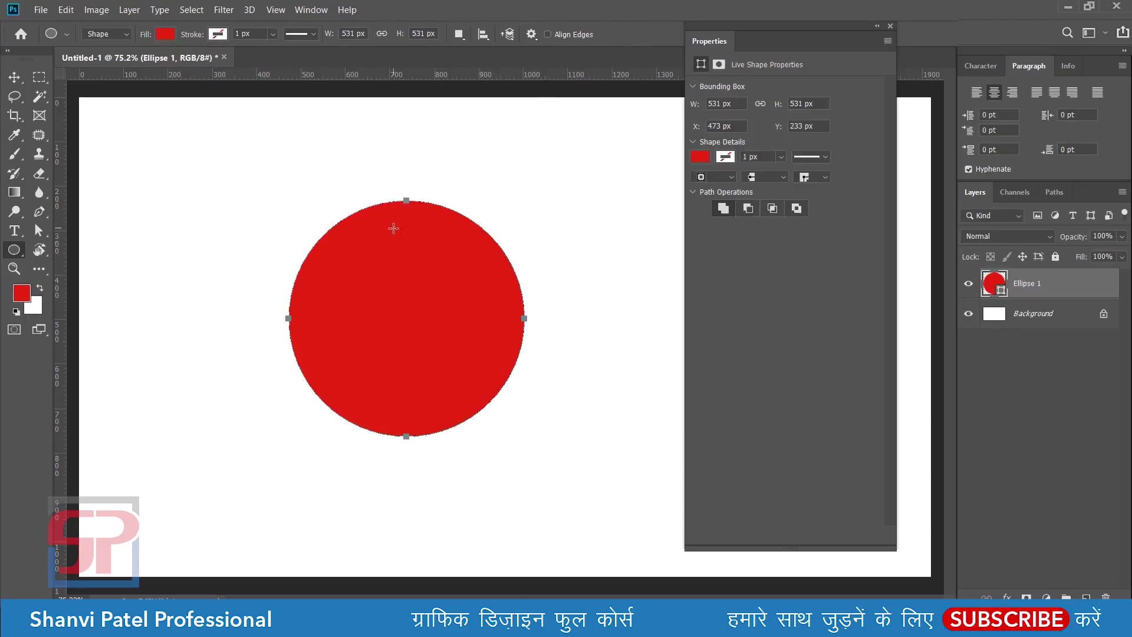
left_click(111, 34)
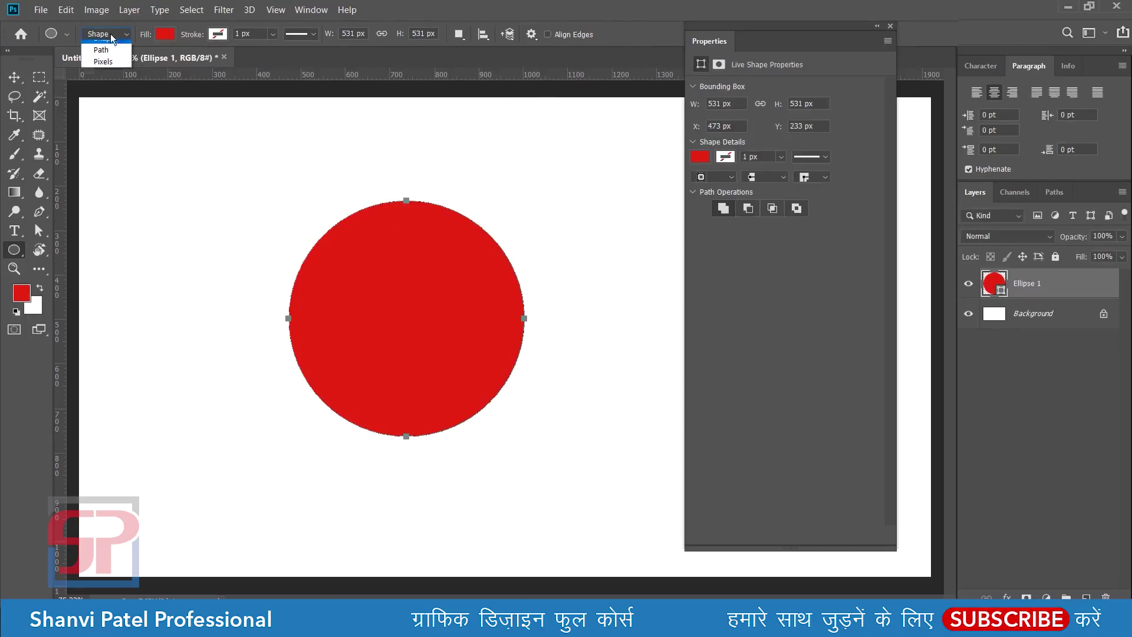
left_click(119, 37)
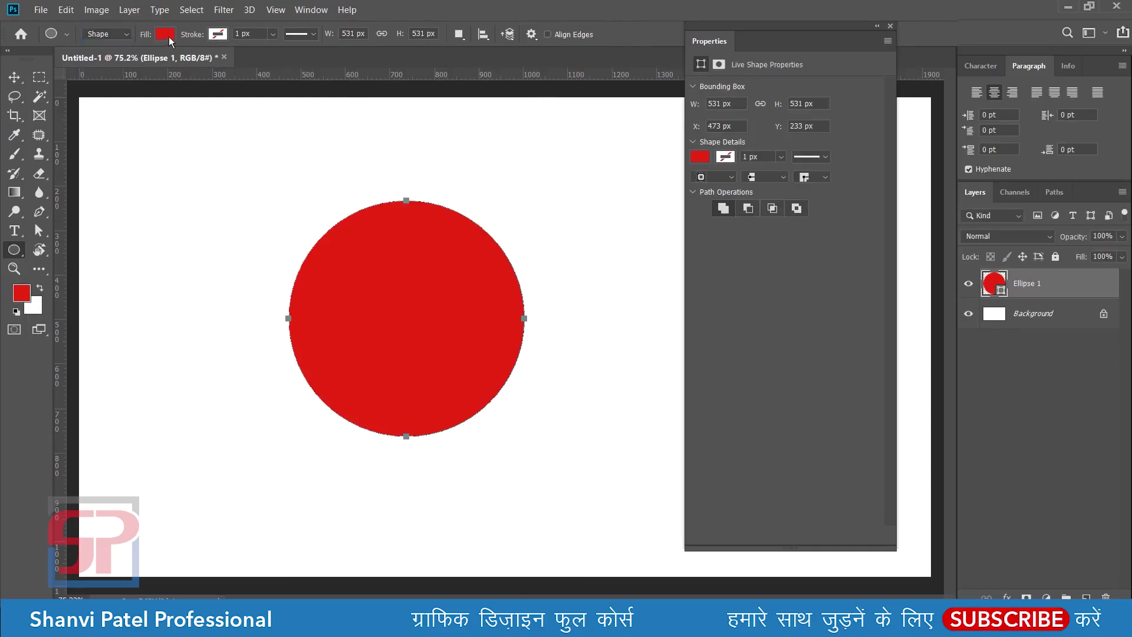
left_click(169, 37)
left_click(163, 140)
left_click(217, 34)
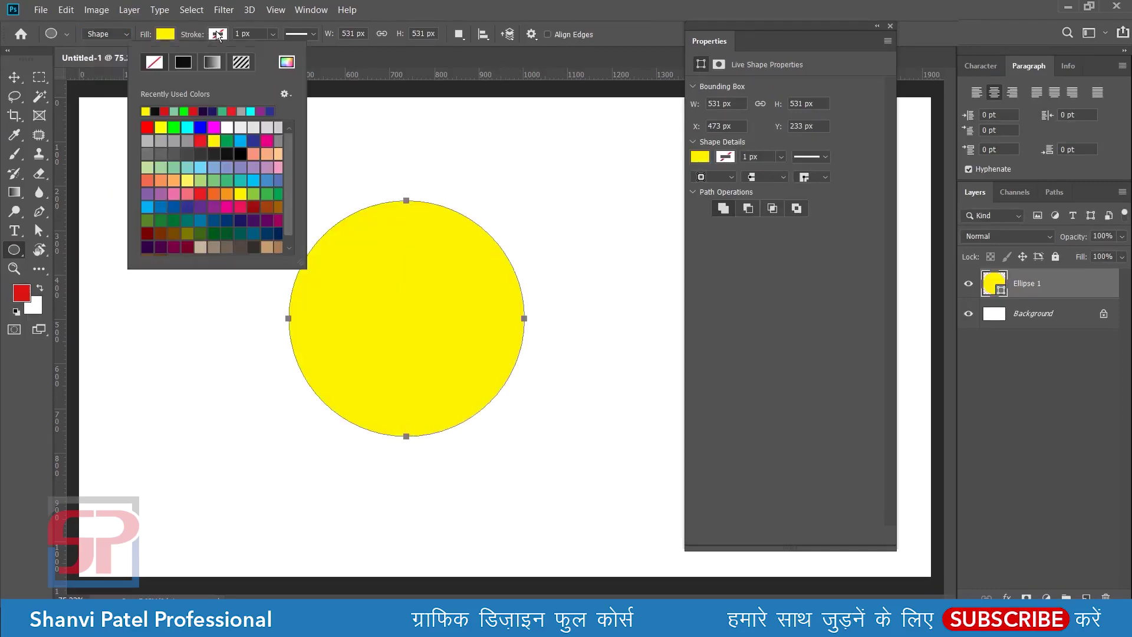
left_click(200, 127)
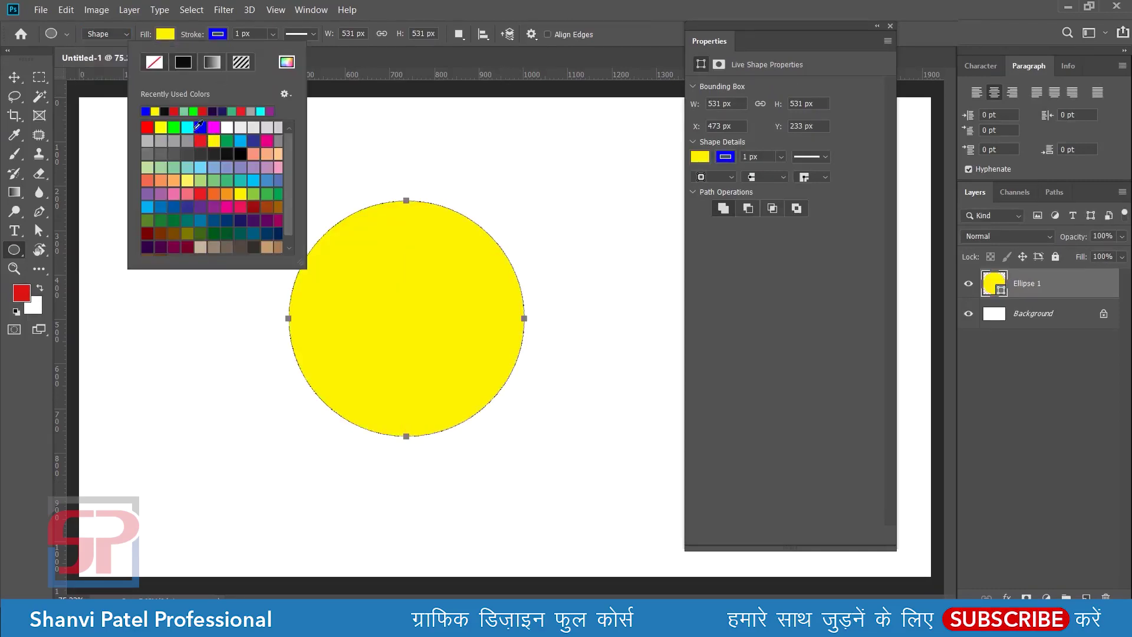
left_click(268, 34)
left_click_drag(301, 51, 302, 52)
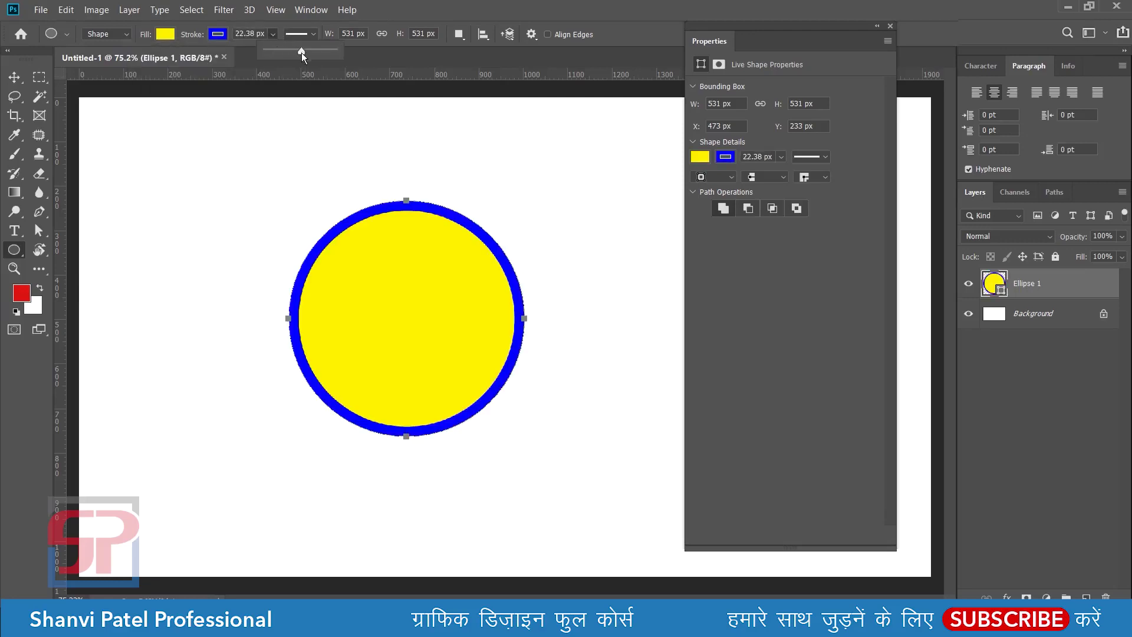
left_click(301, 34)
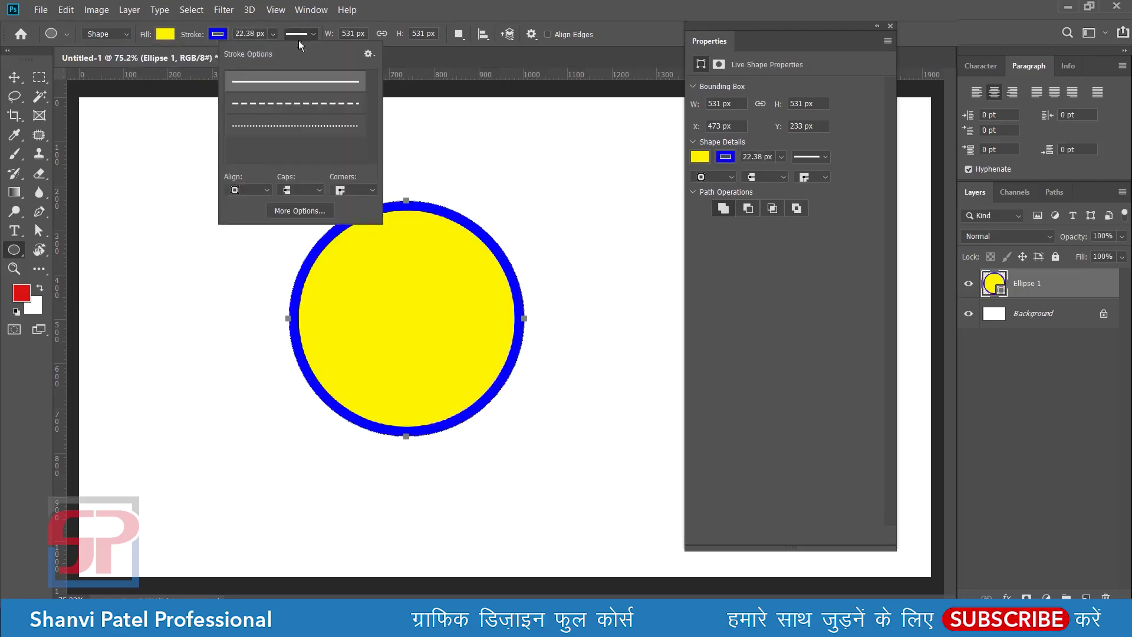
left_click(295, 104)
left_click(296, 126)
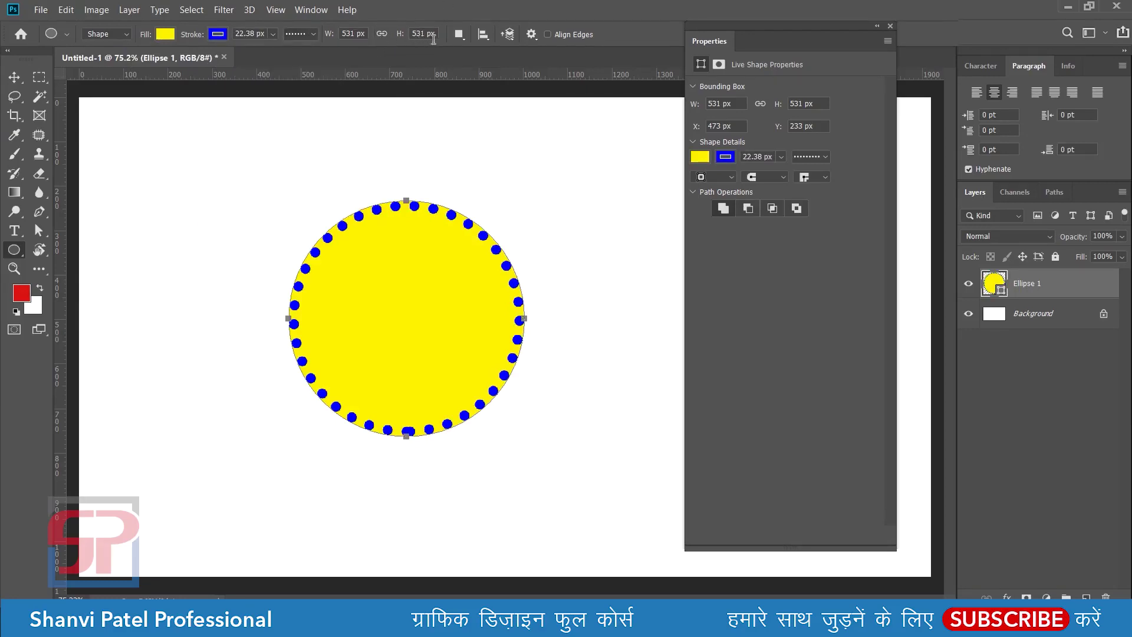
left_click(458, 36)
left_click(515, 8)
left_click(14, 76)
left_click_drag(471, 332, 481, 292)
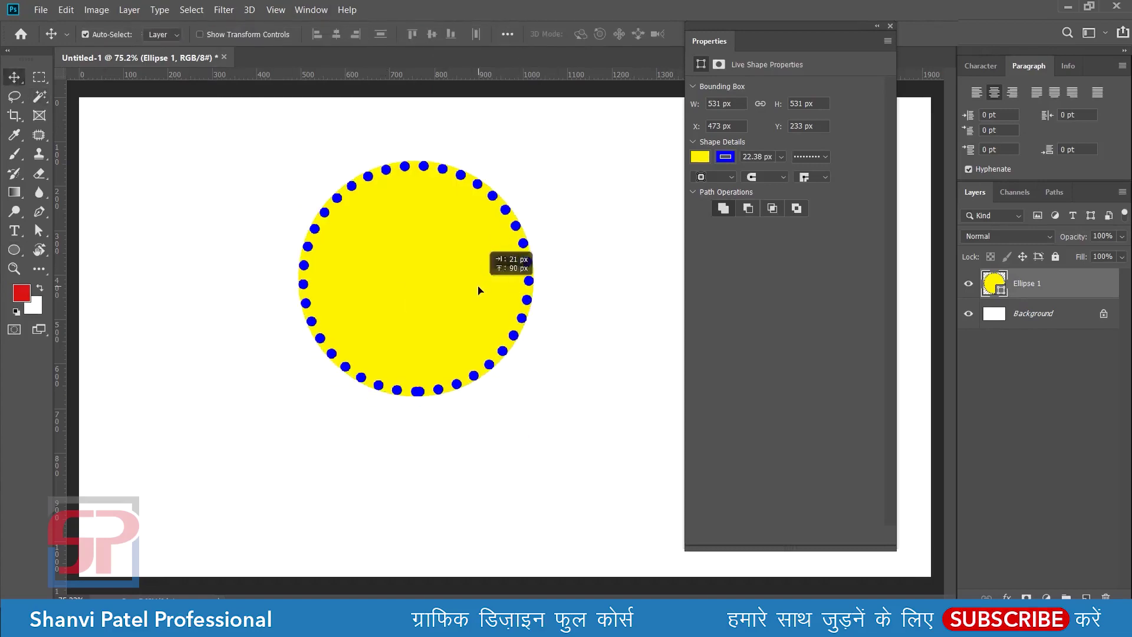
key("Delete")
left_click(15, 250)
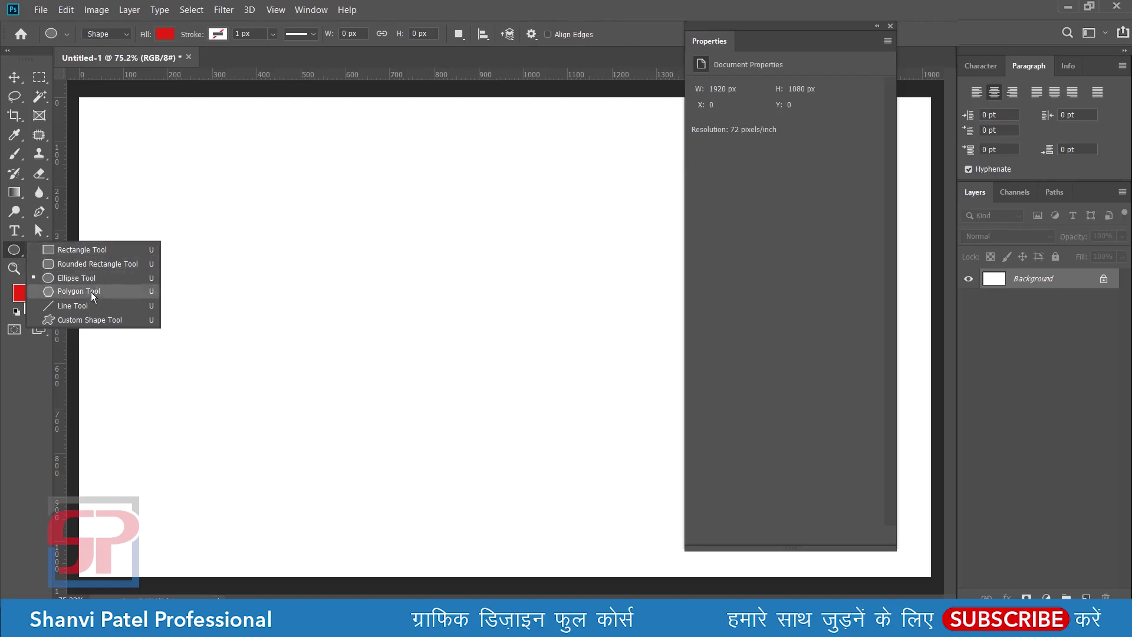
left_click(92, 292)
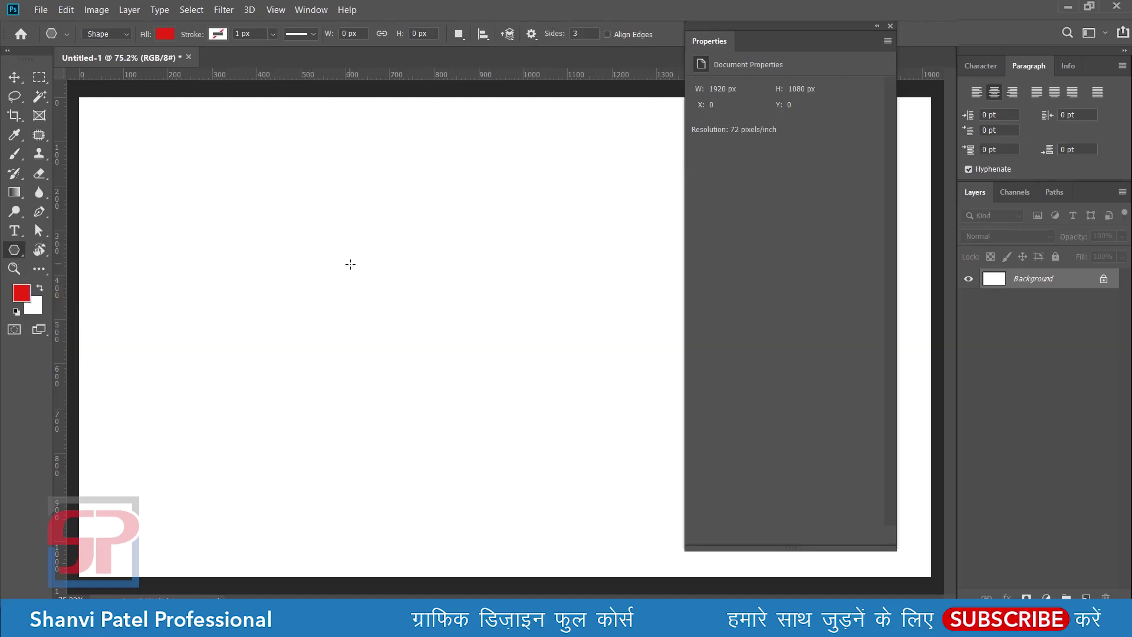
left_click_drag(350, 243, 488, 291)
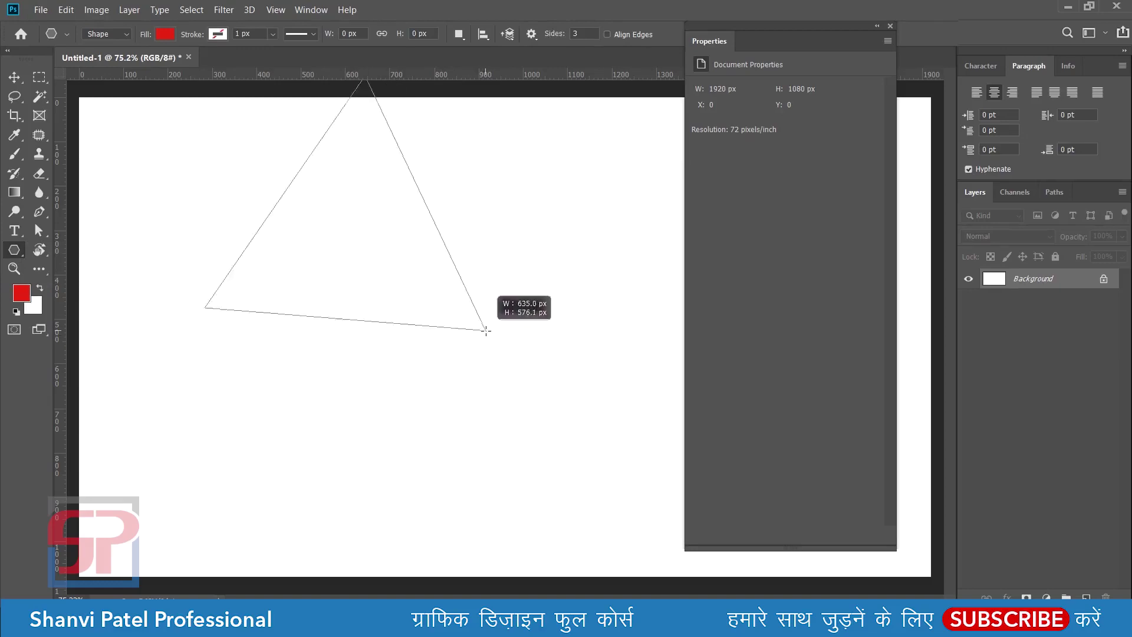
left_click_drag(488, 291, 481, 289)
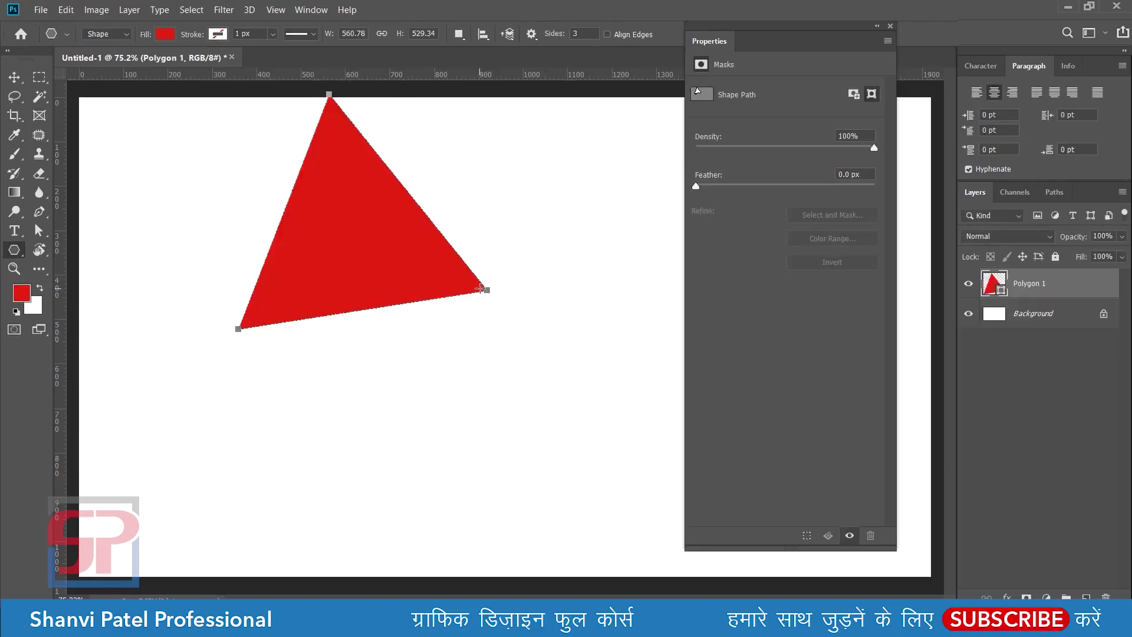
left_click(574, 34)
left_click(14, 76)
left_click_drag(362, 230, 355, 362)
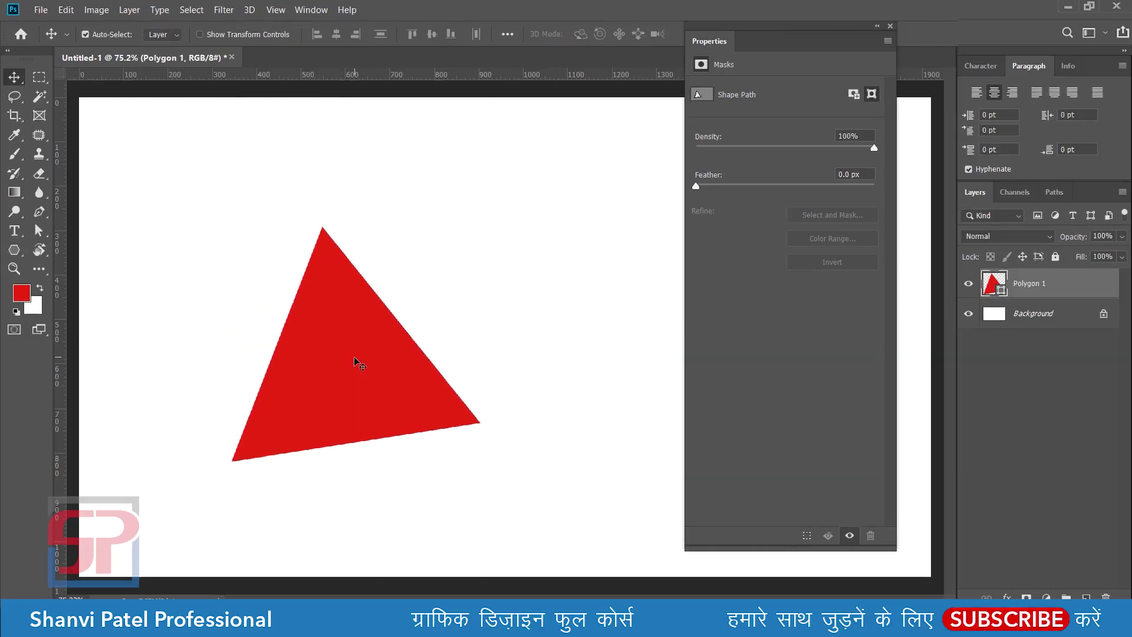
key("Delete")
left_click(14, 249)
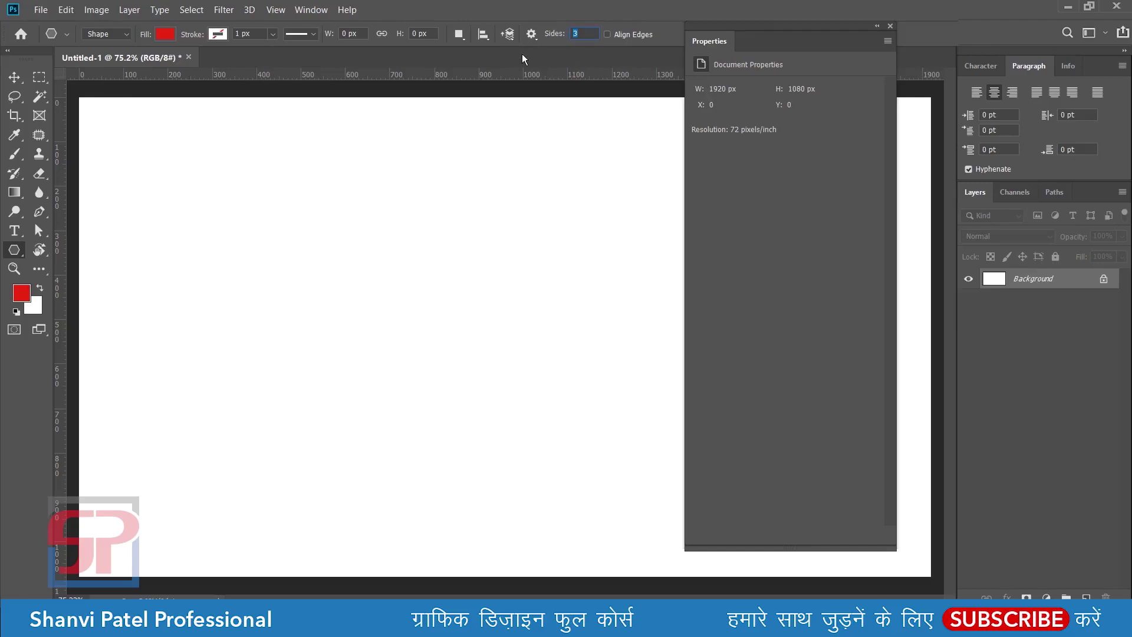
Step: Draw an 8-sided polygon and move it toward the canvas centre
type("8")
left_click_drag(298, 205, 391, 271)
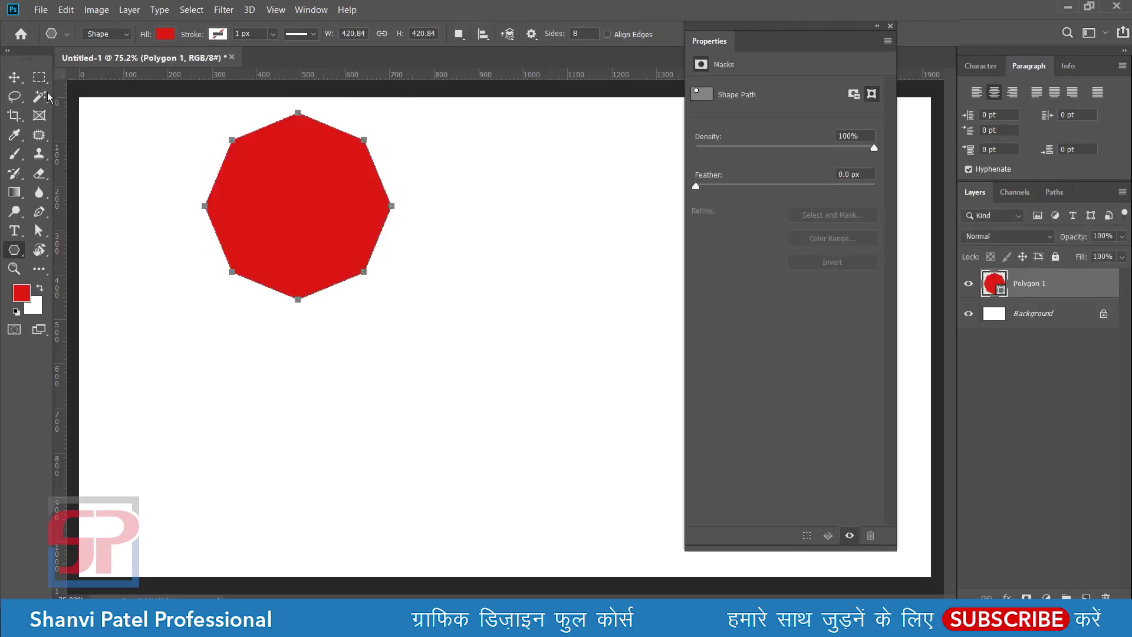
left_click(14, 77)
mouse_move(298, 205)
left_mouse_down()
mouse_move(399, 319)
mouse_move(384, 311)
left_mouse_up()
left_click(14, 249)
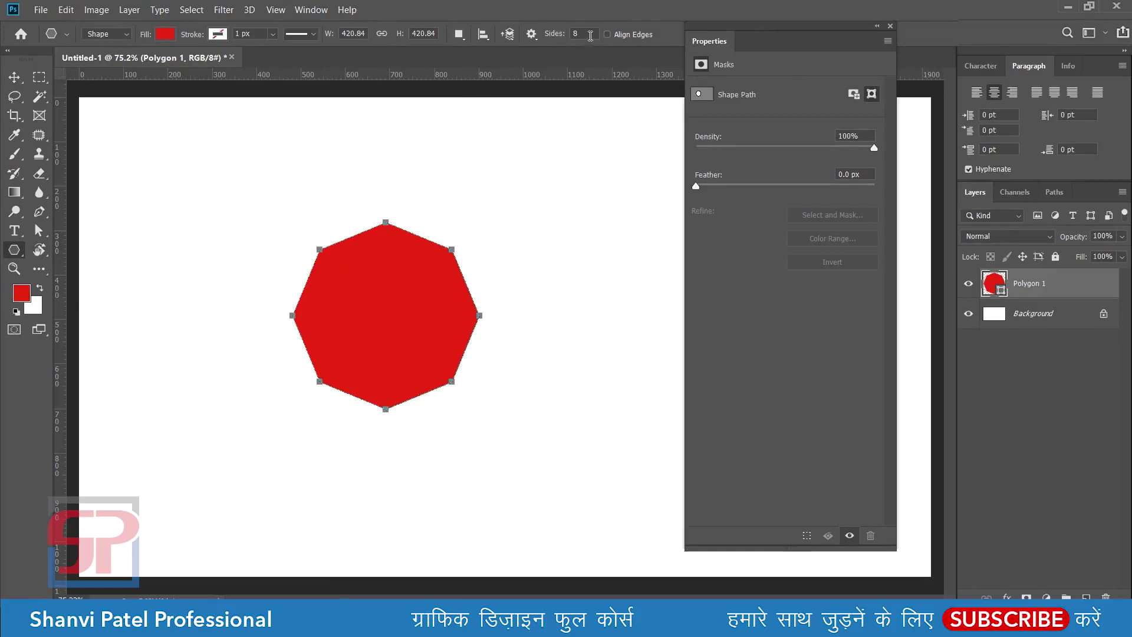
Step: Give the octagon a blue fill and a dotted yellow outline about 23 px wide
left_click(161, 35)
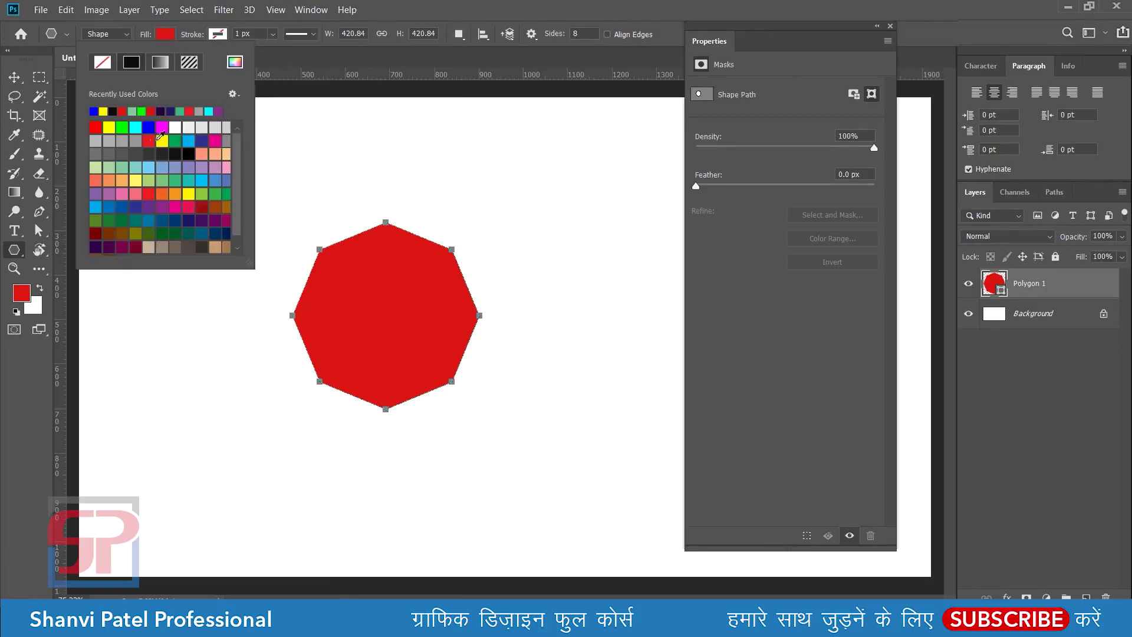
left_click(150, 127)
left_click(224, 37)
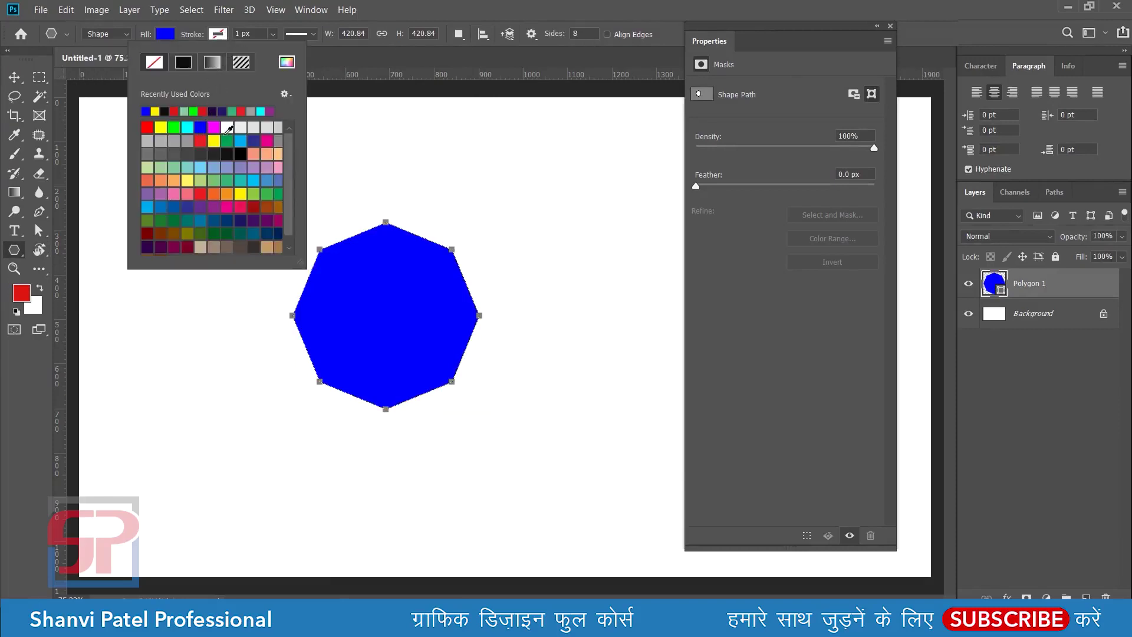
left_click(214, 141)
left_click(272, 34)
left_click_drag(272, 51, 308, 56)
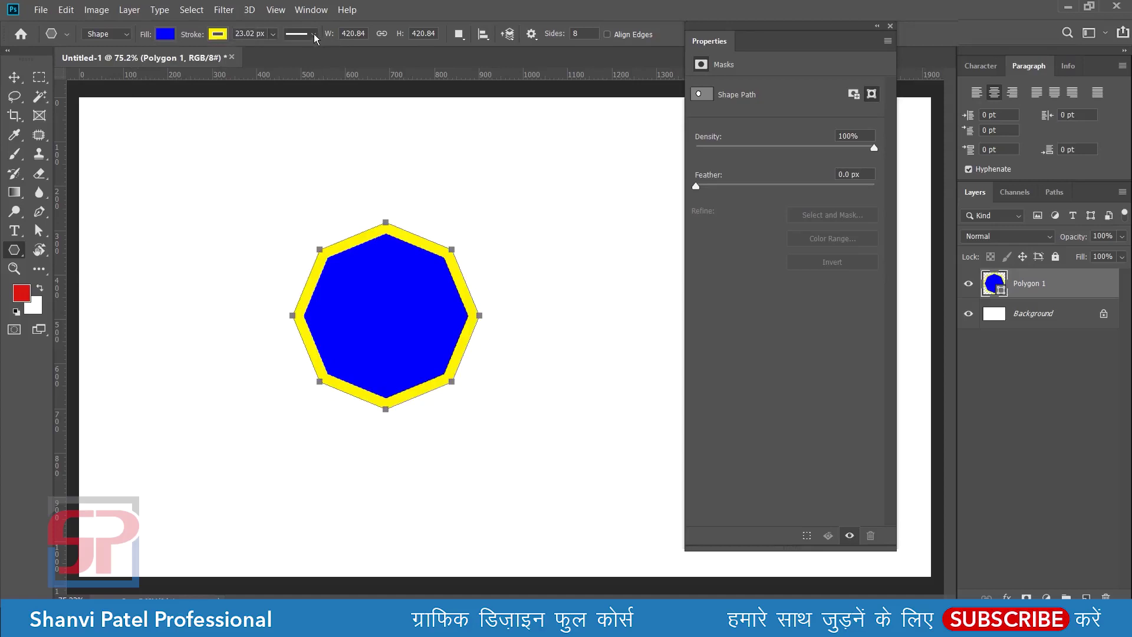
left_click(315, 38)
left_click(299, 128)
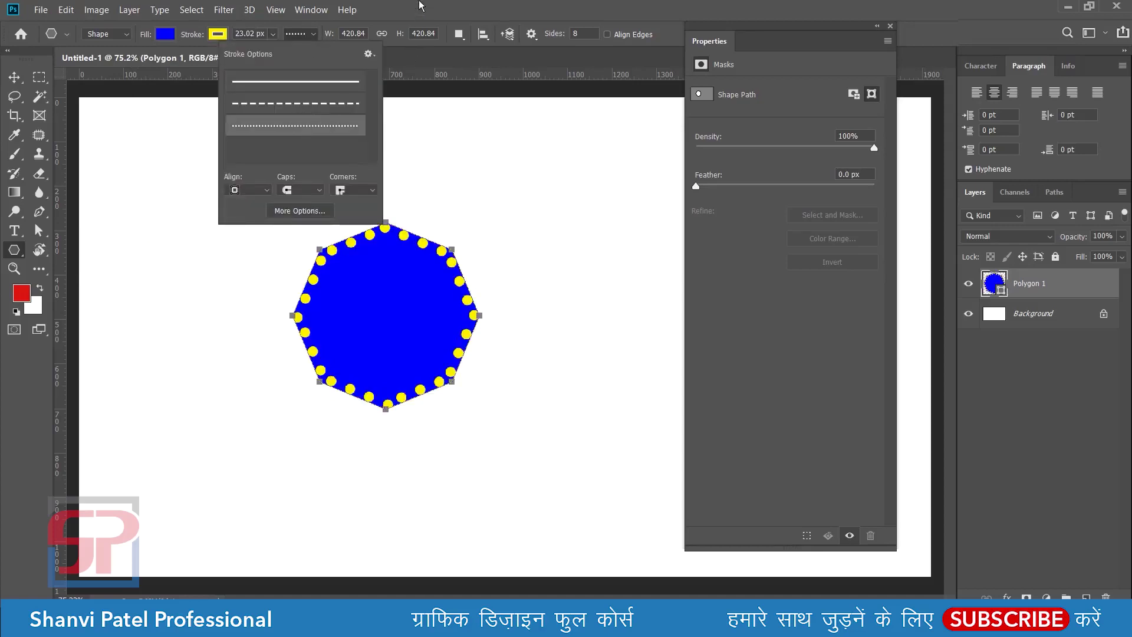
left_click(421, 6)
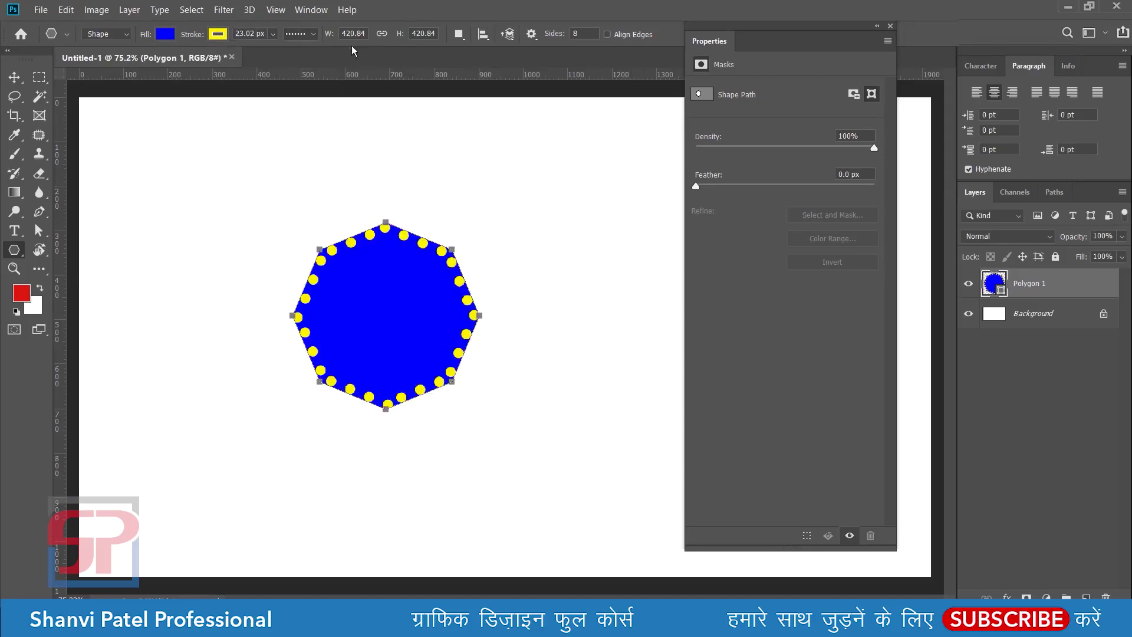
Step: Browse the path combining and path alignment options without changing anything
left_click(459, 34)
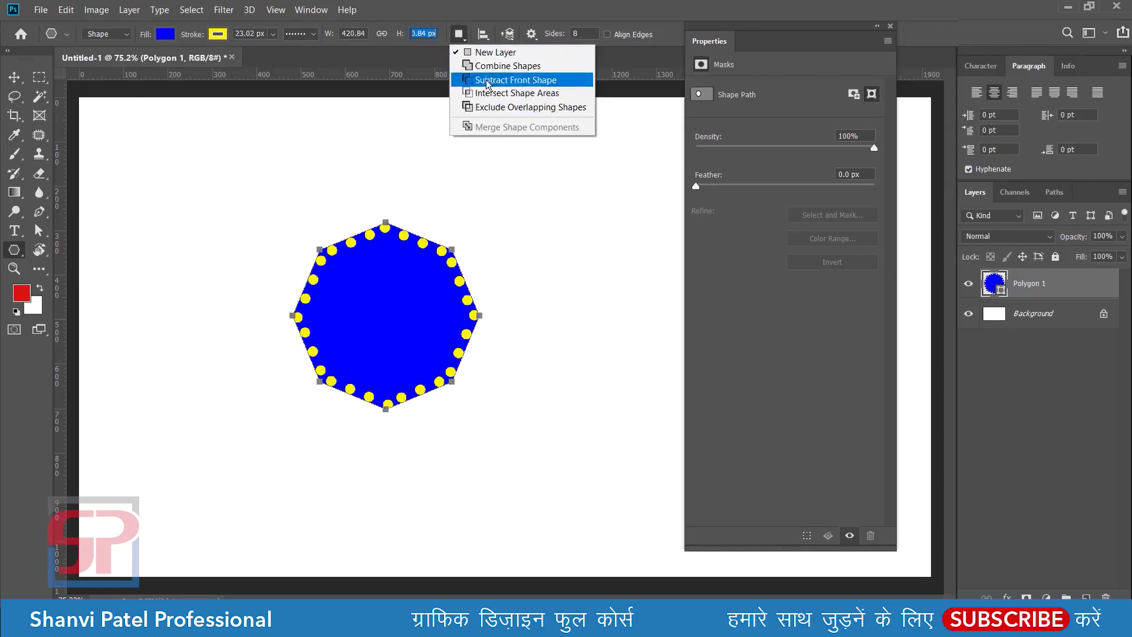
left_click(481, 40)
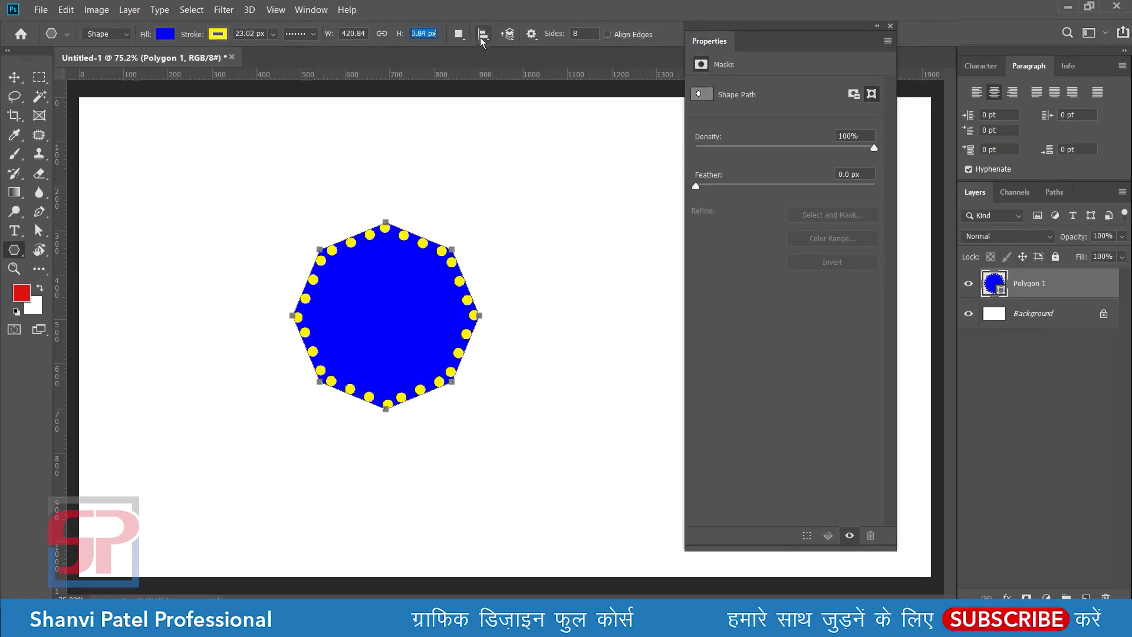
left_click(482, 36)
left_click(483, 36)
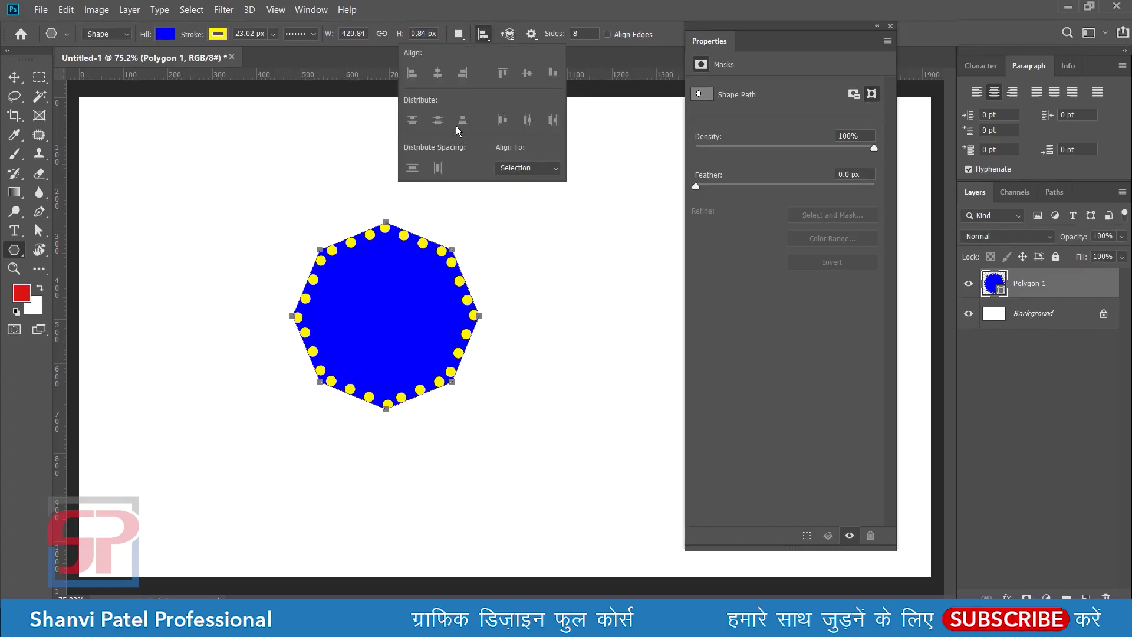
left_click(459, 26)
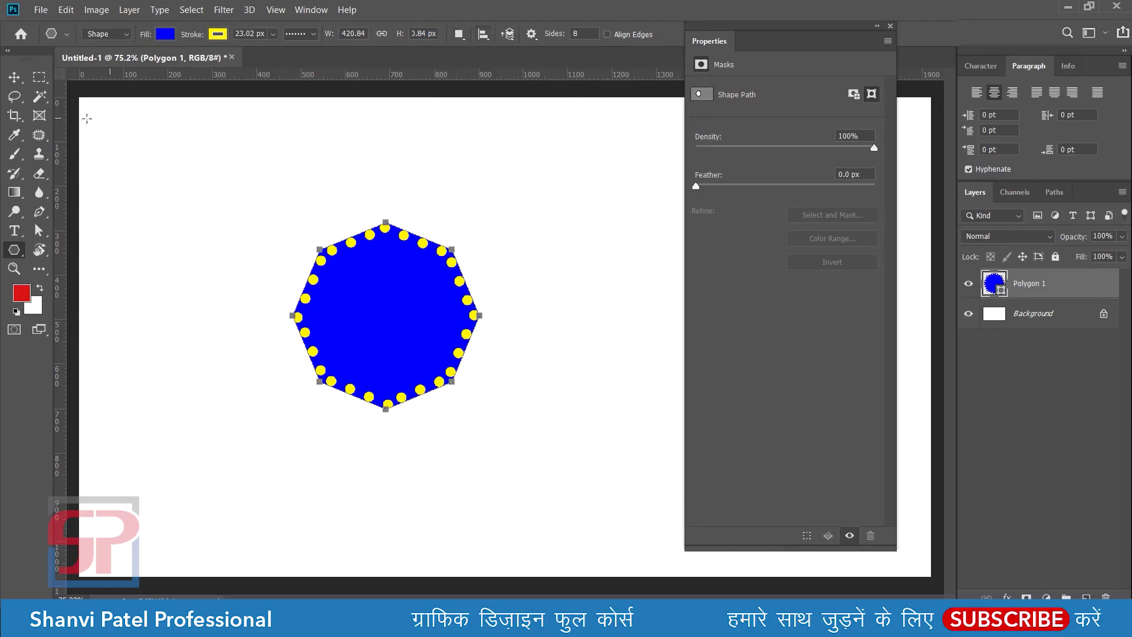
Step: Draw a tall rectangle to the right of the octagon and nudge it slightly
right_click(16, 250)
left_click(69, 250)
left_click_drag(522, 156, 618, 370)
left_click(14, 77)
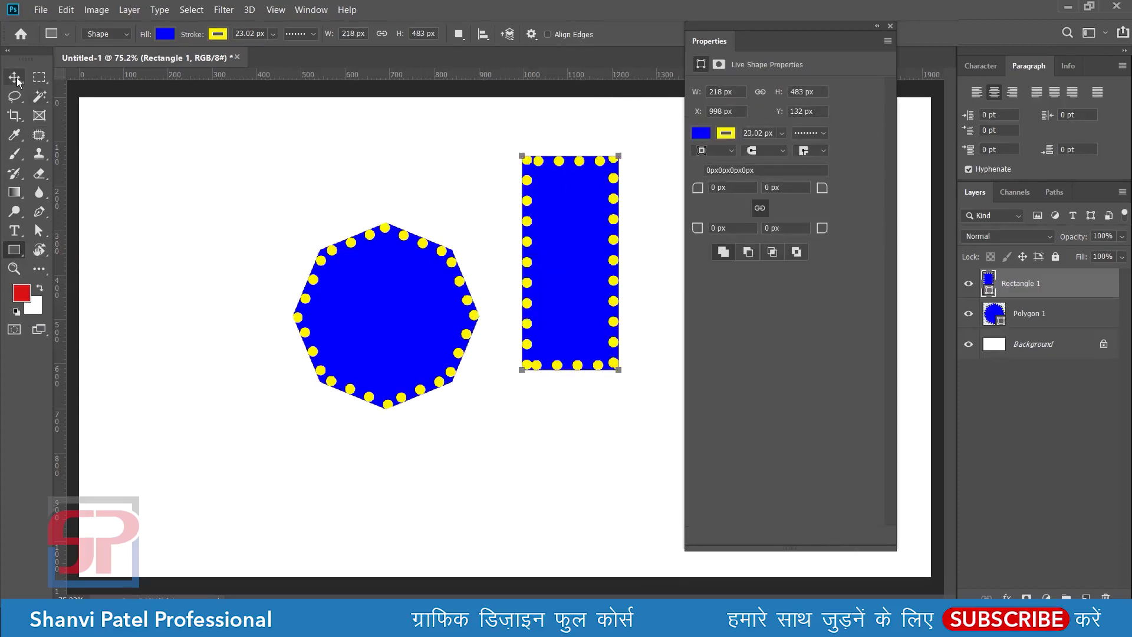
left_click_drag(580, 253, 593, 243)
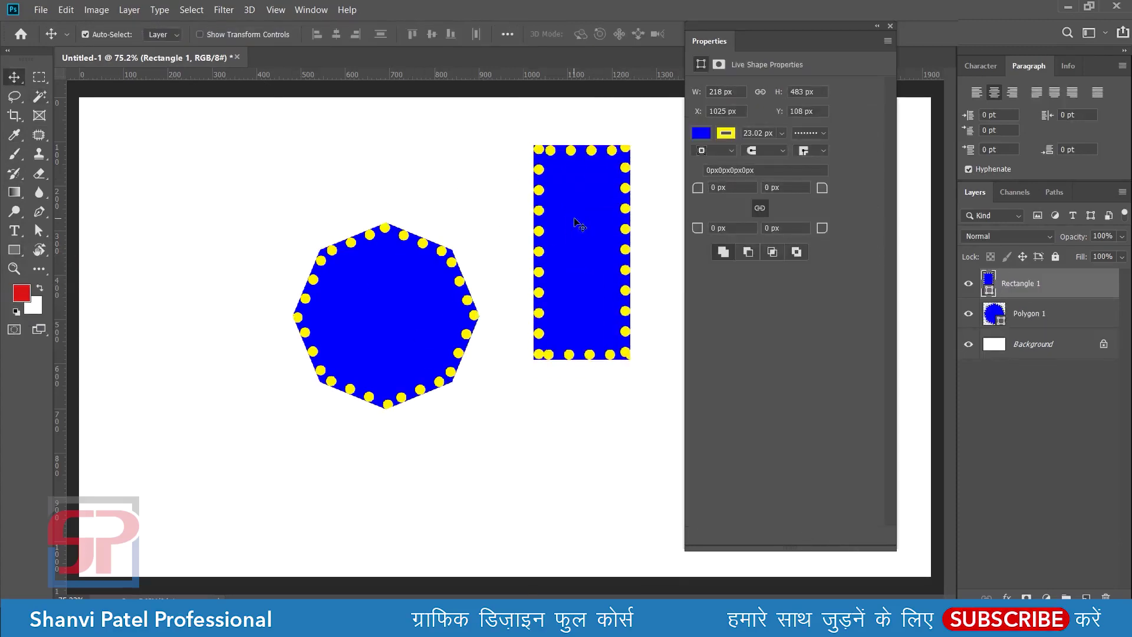
Step: Fill the rectangle green and move it down level with the octagon
left_click(701, 133)
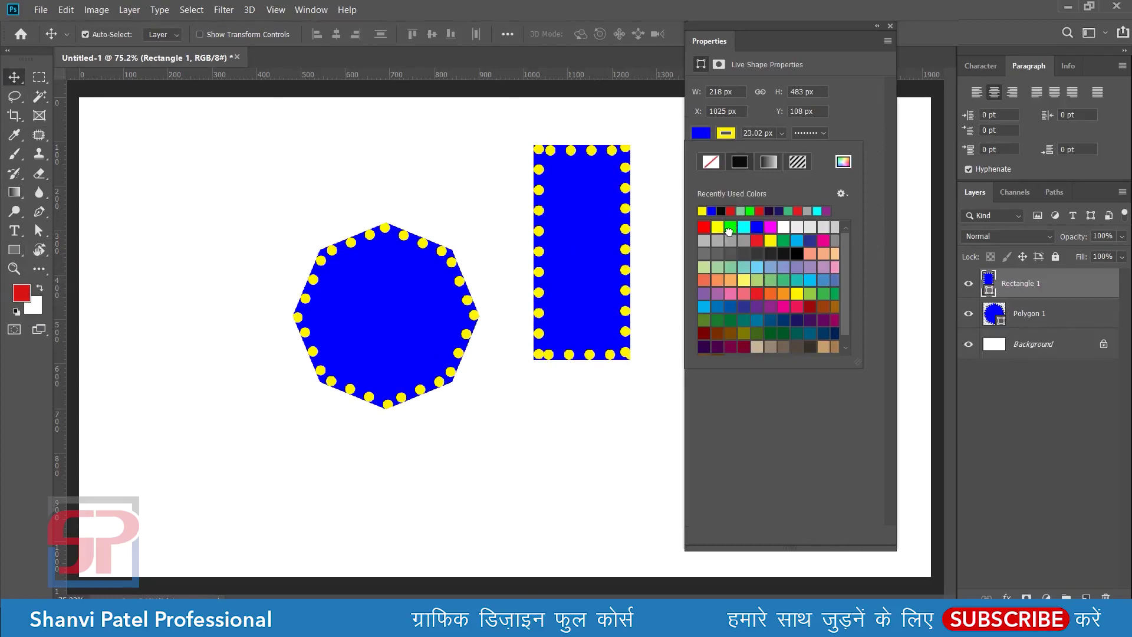
left_click(730, 227)
left_click(287, 160)
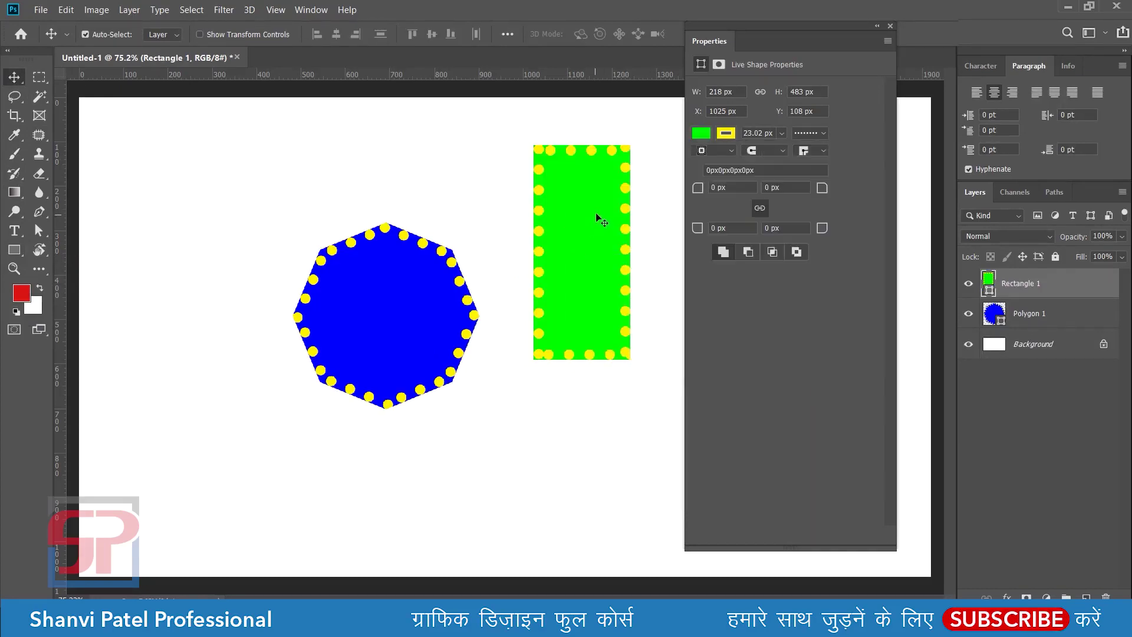
left_click_drag(594, 214, 594, 292)
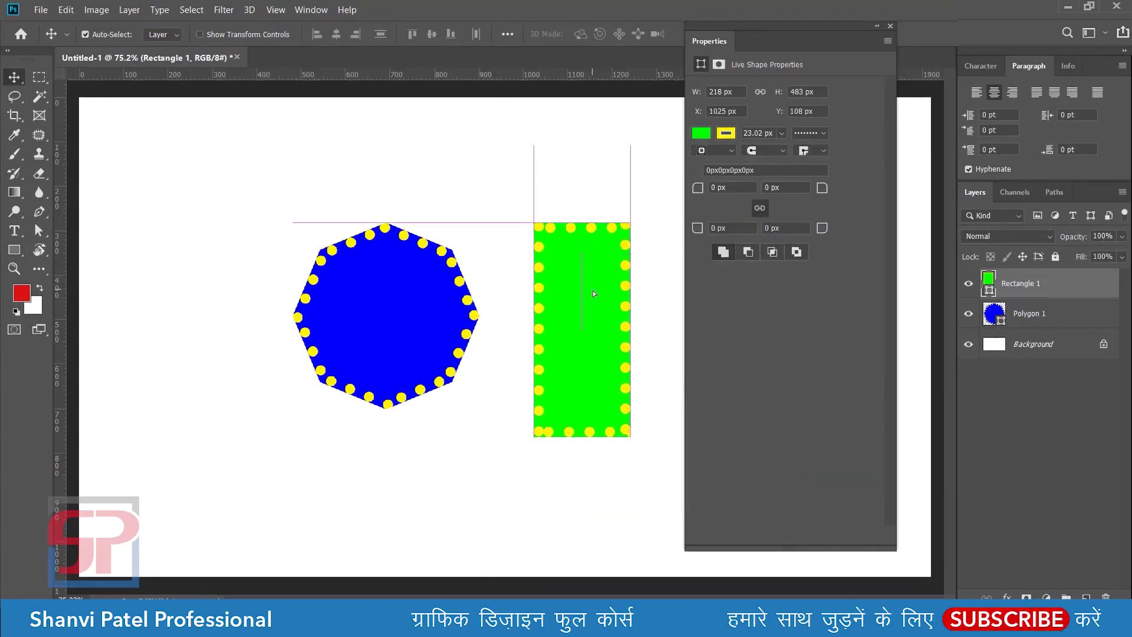
Step: Select both shapes and try the align buttons, ending with bottom edges aligned
left_click(410, 298, "shift")
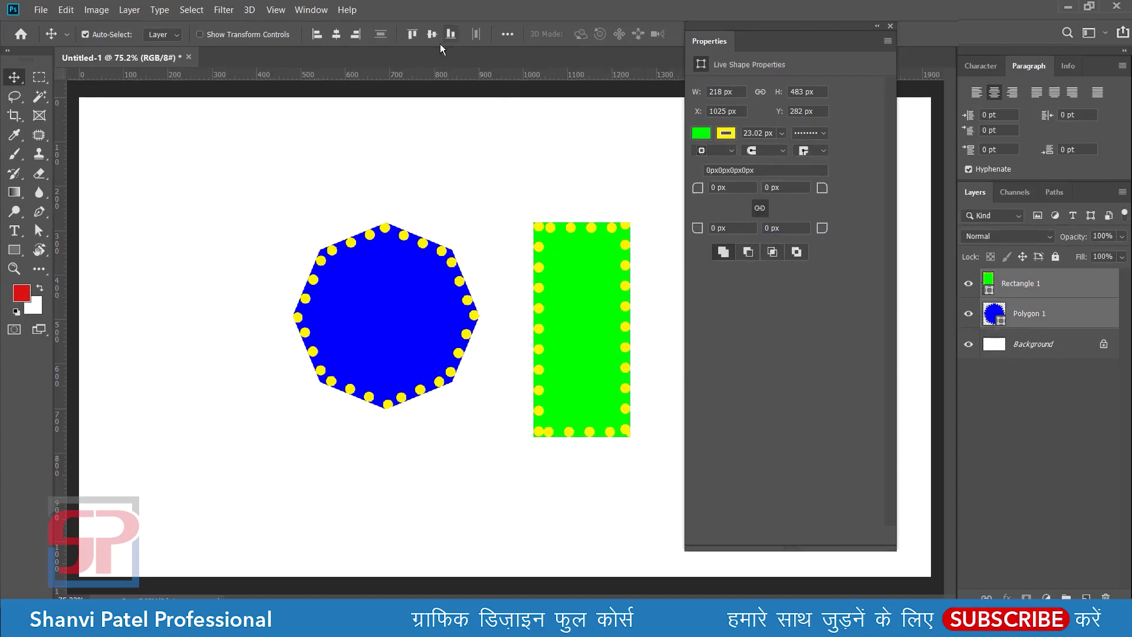
left_click(319, 34)
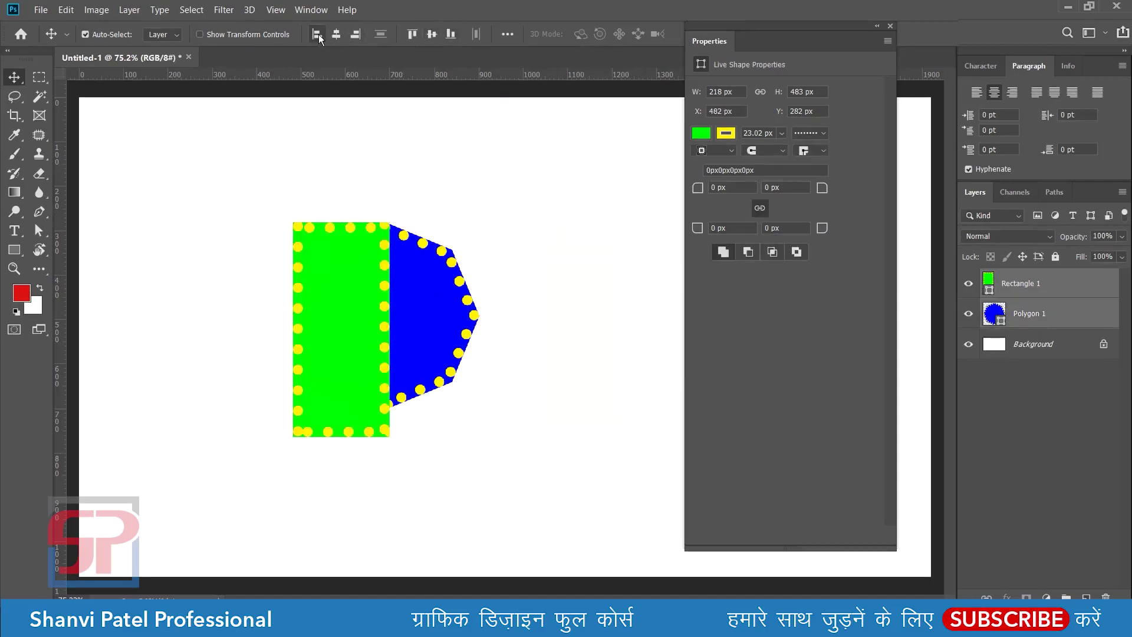
left_click(336, 34)
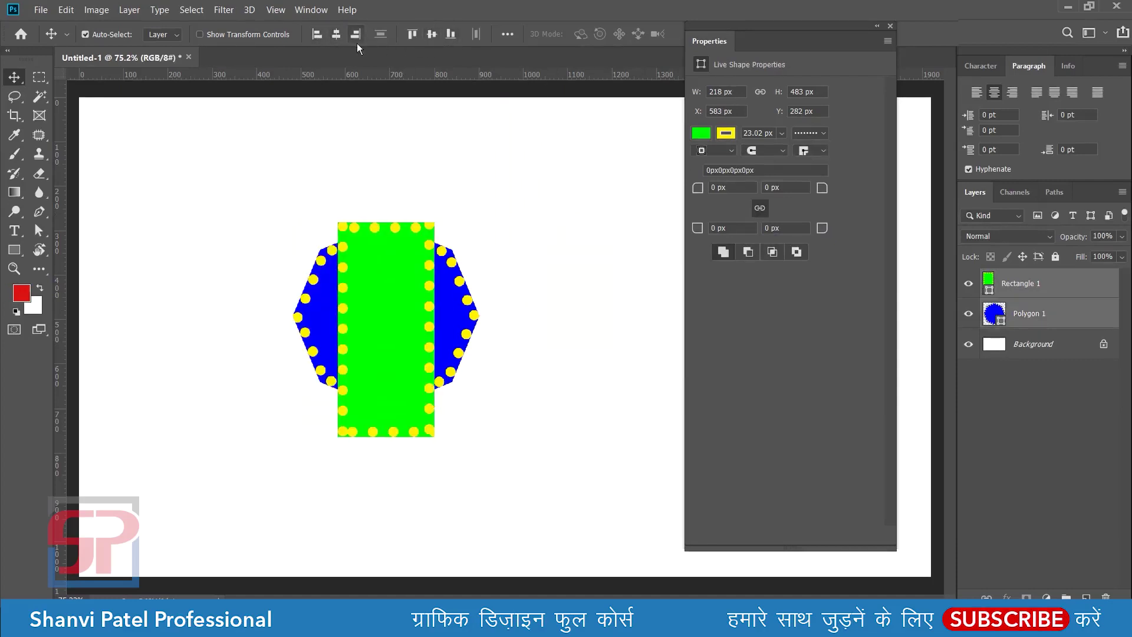
left_click(356, 36)
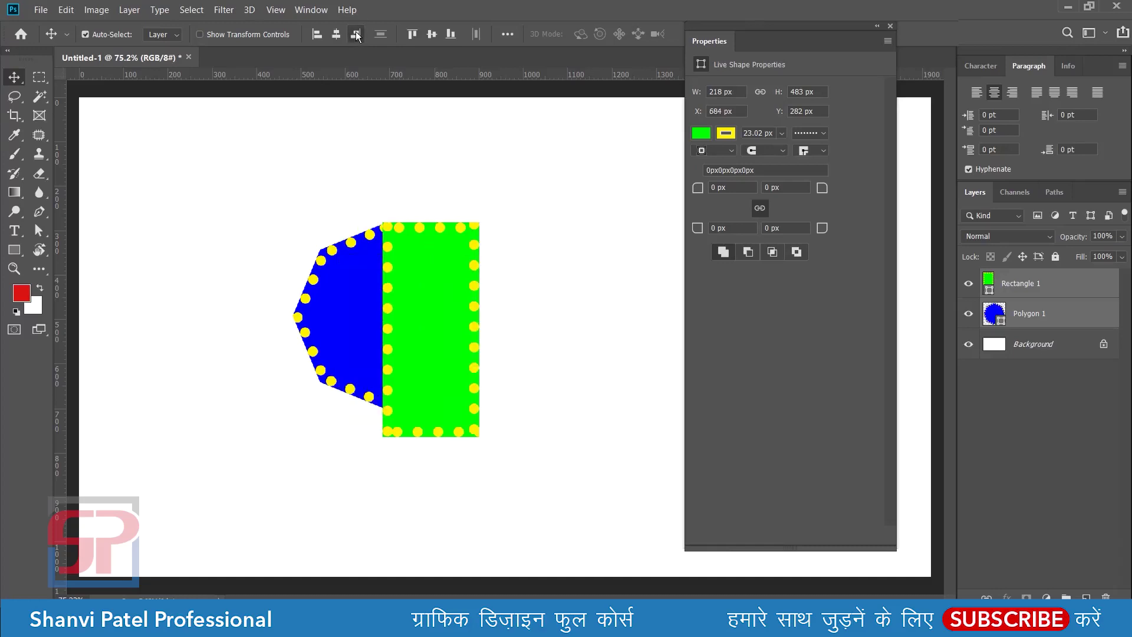
left_click(317, 33)
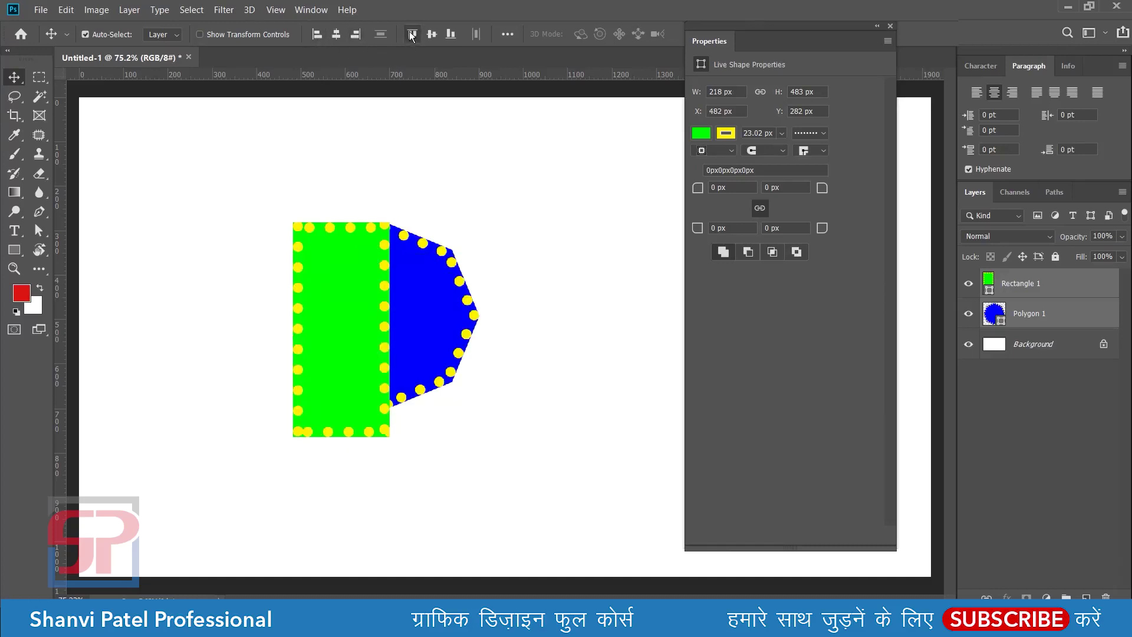
left_click(432, 35)
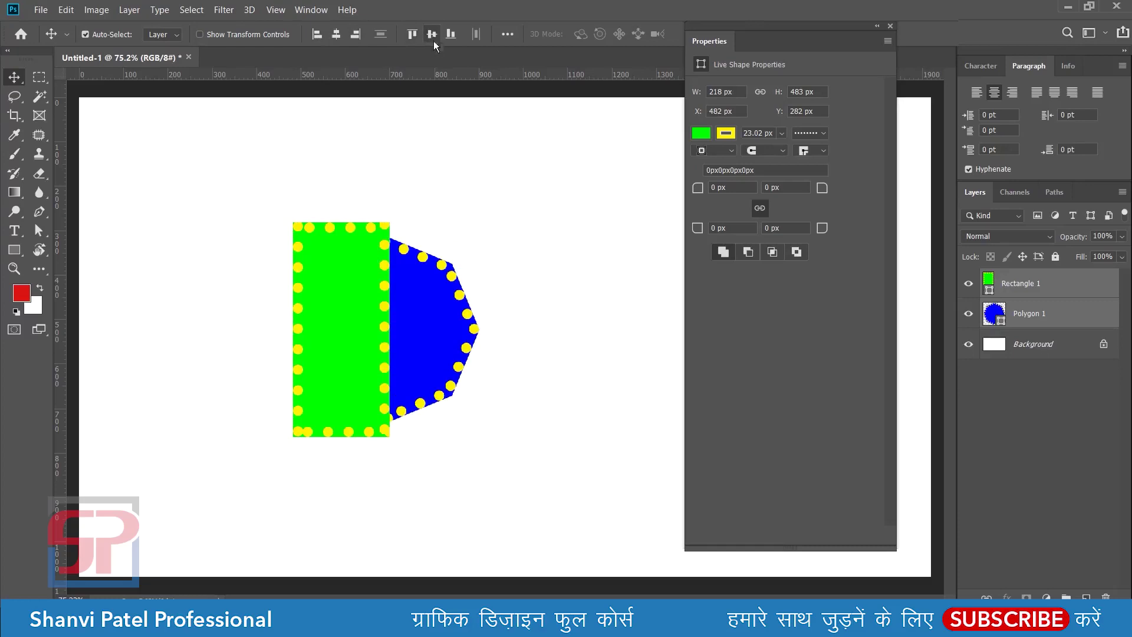
left_click(452, 35)
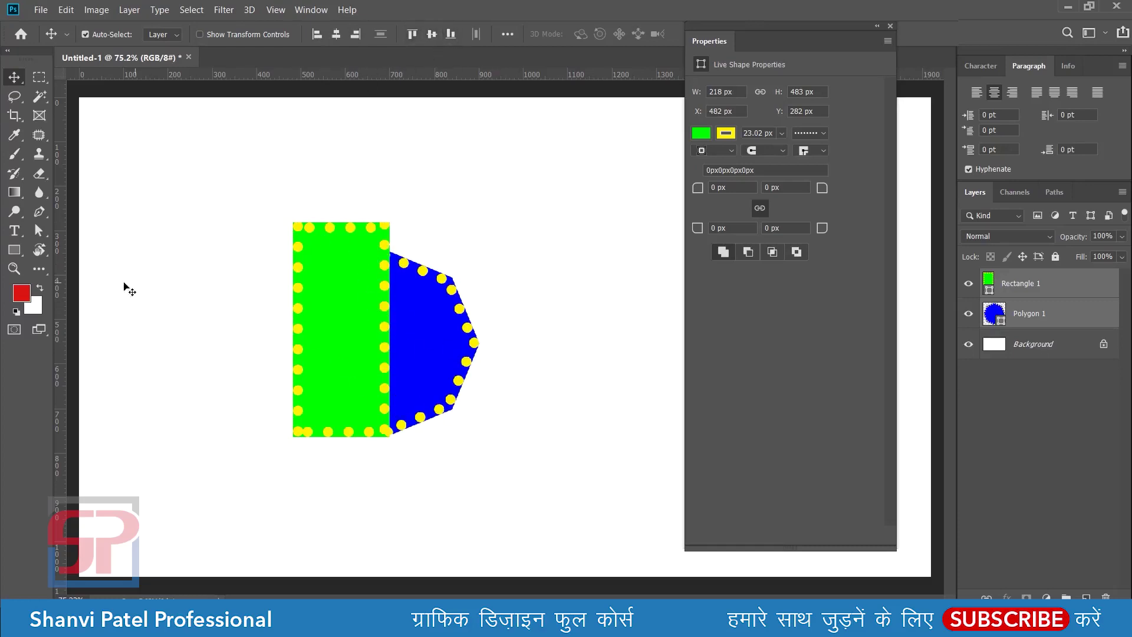
Step: Set the octagon's path alignment target to Align To Canvas
left_click(14, 249)
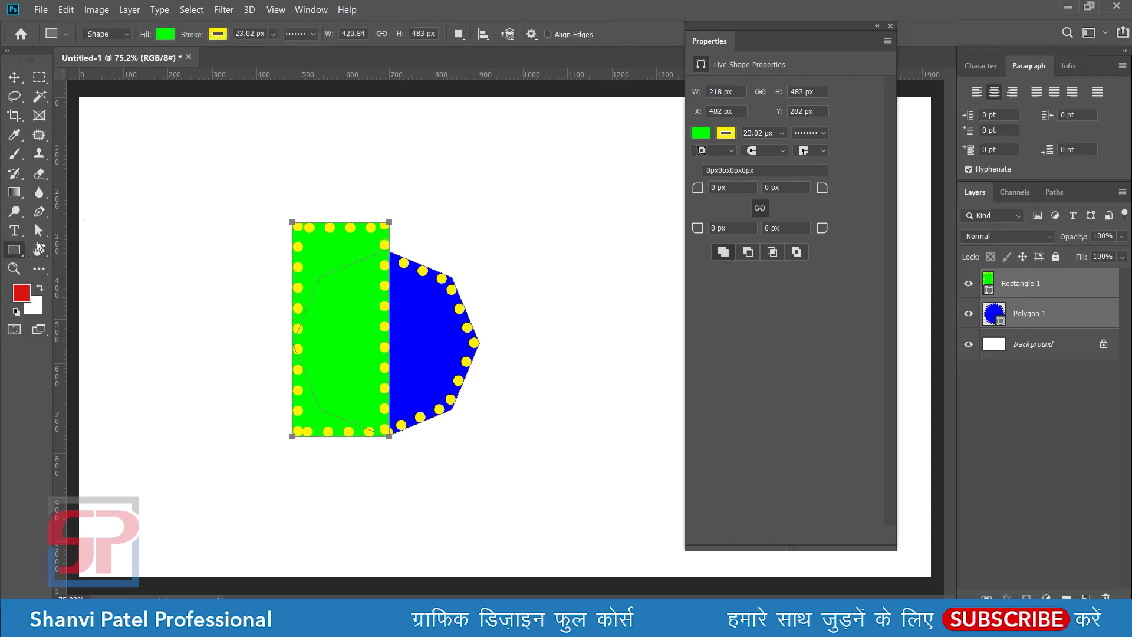
left_click(482, 36)
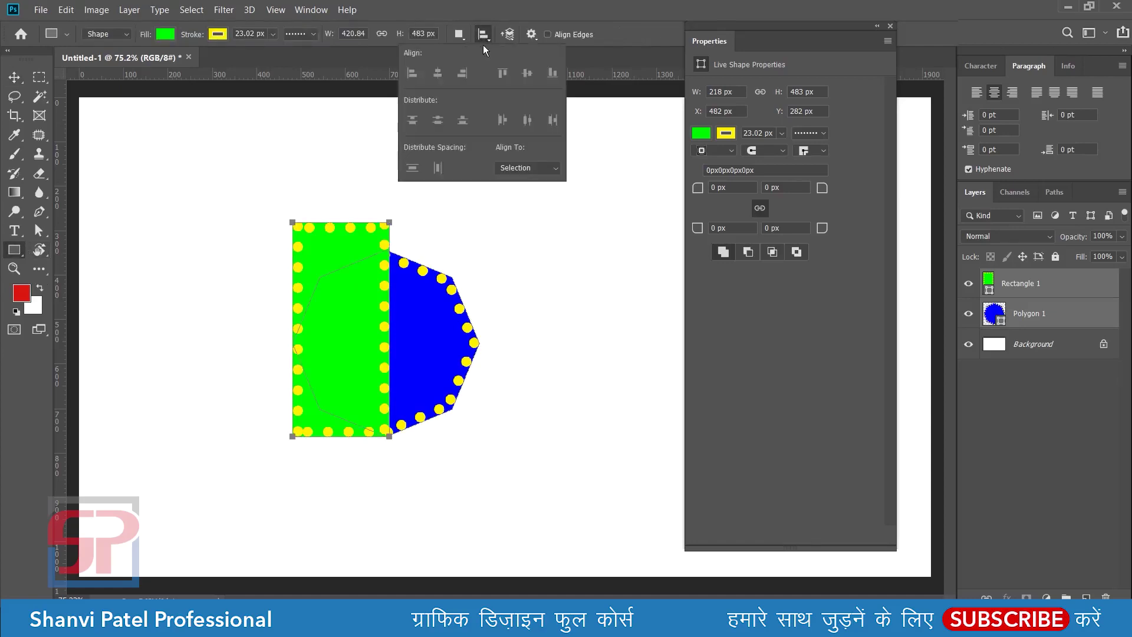
left_click(1029, 312, "ctrl")
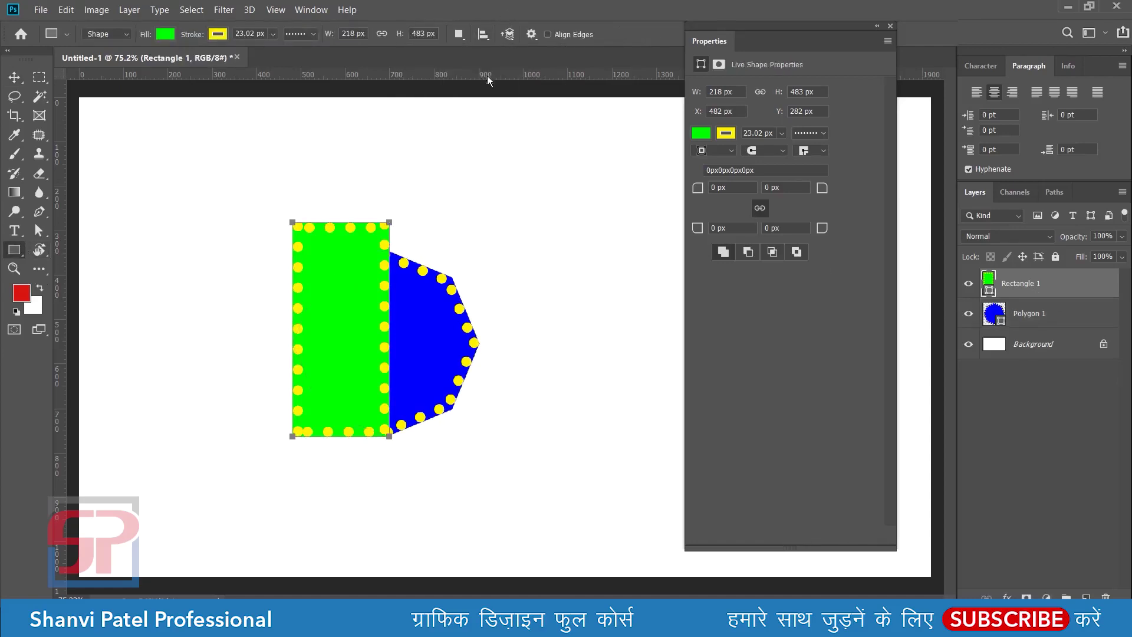
left_click(1036, 314)
left_click(487, 36)
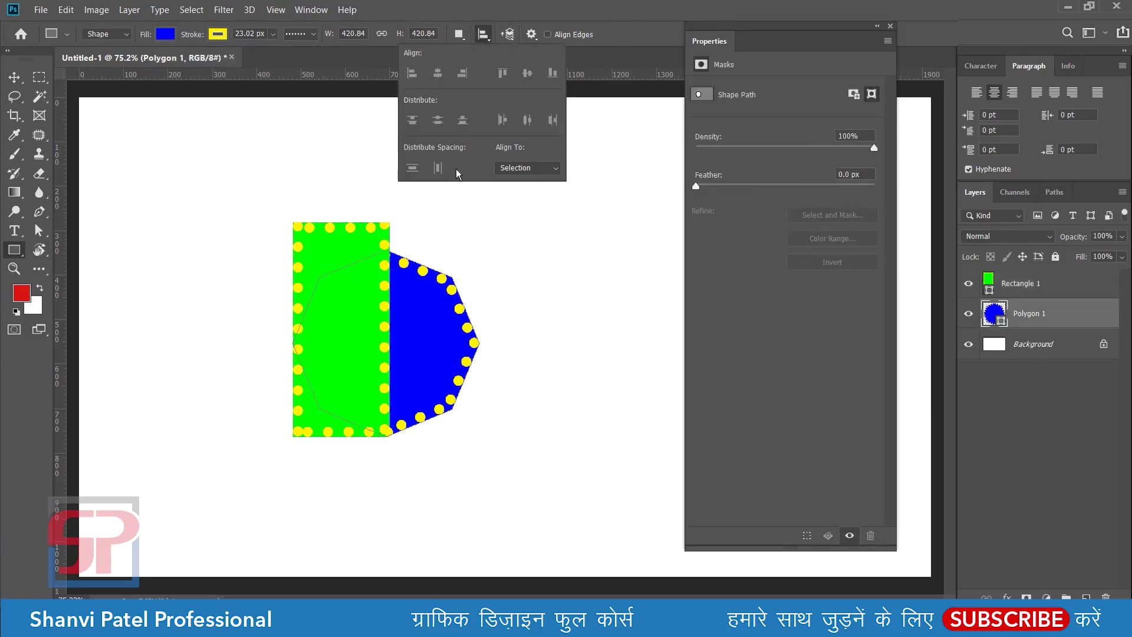
left_click(537, 168)
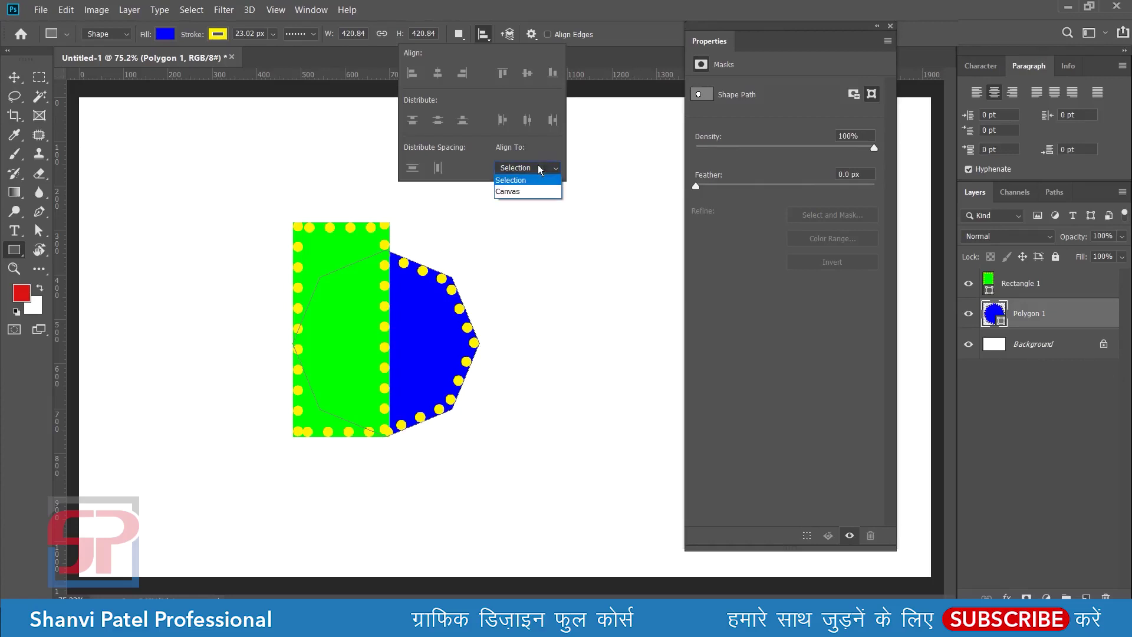
left_click(522, 193)
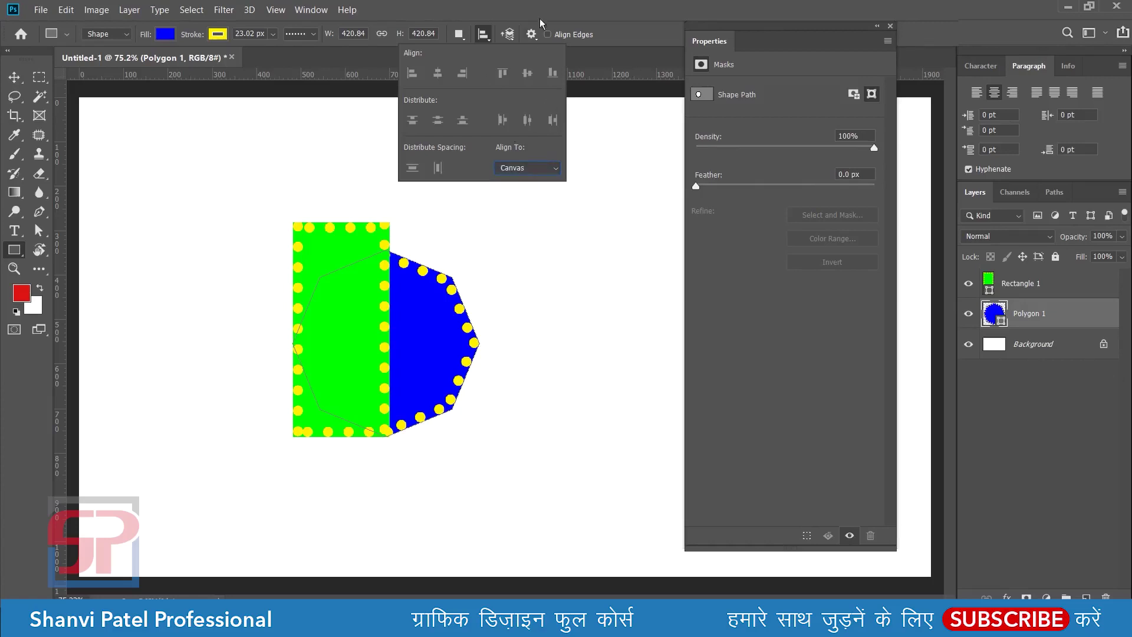
left_click(465, 39)
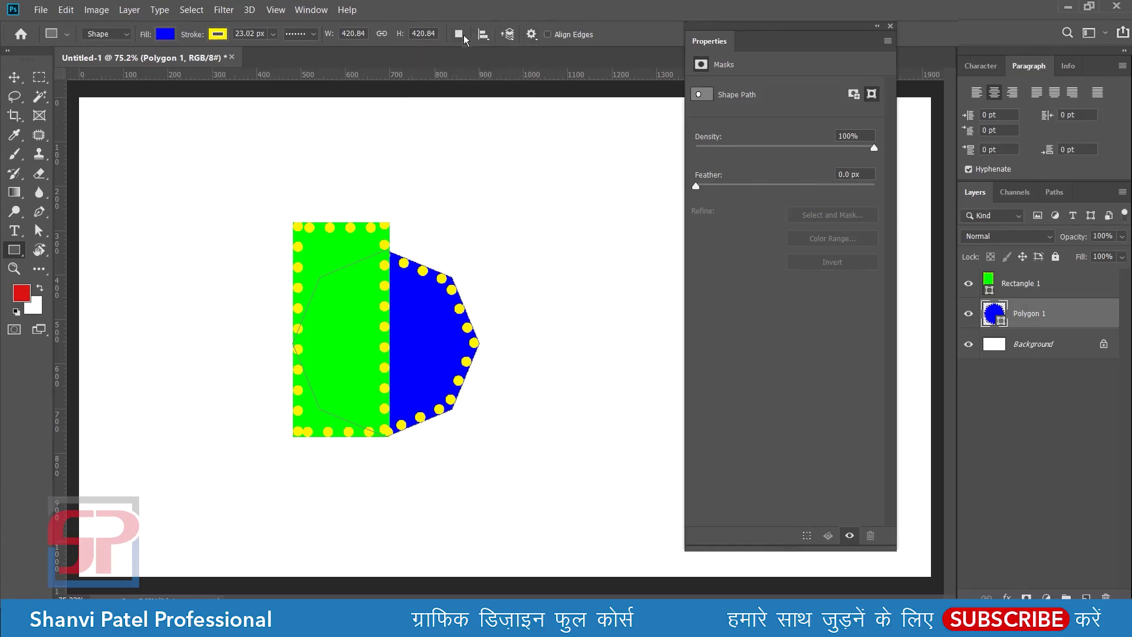
Step: Move the green rectangle over the octagon, then delete the layer
left_click(14, 77)
left_click(332, 335)
left_click_drag(332, 340, 436, 288)
key("Delete")
key("Delete")
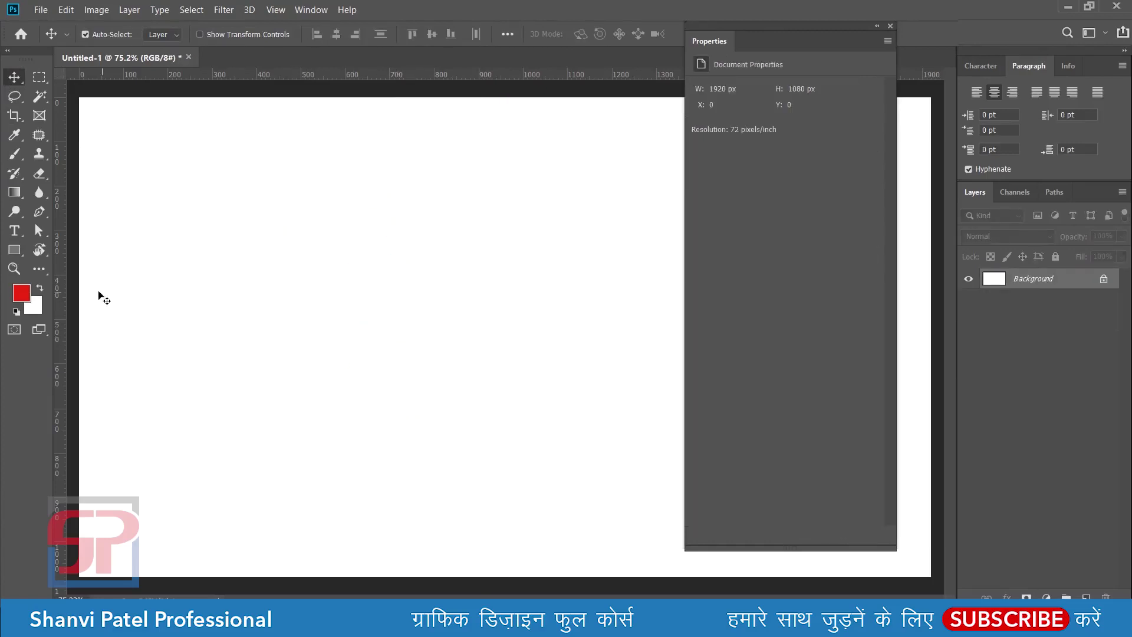
Step: Draw a horizontal line across the upper canvas with the Line tool
left_click(14, 249)
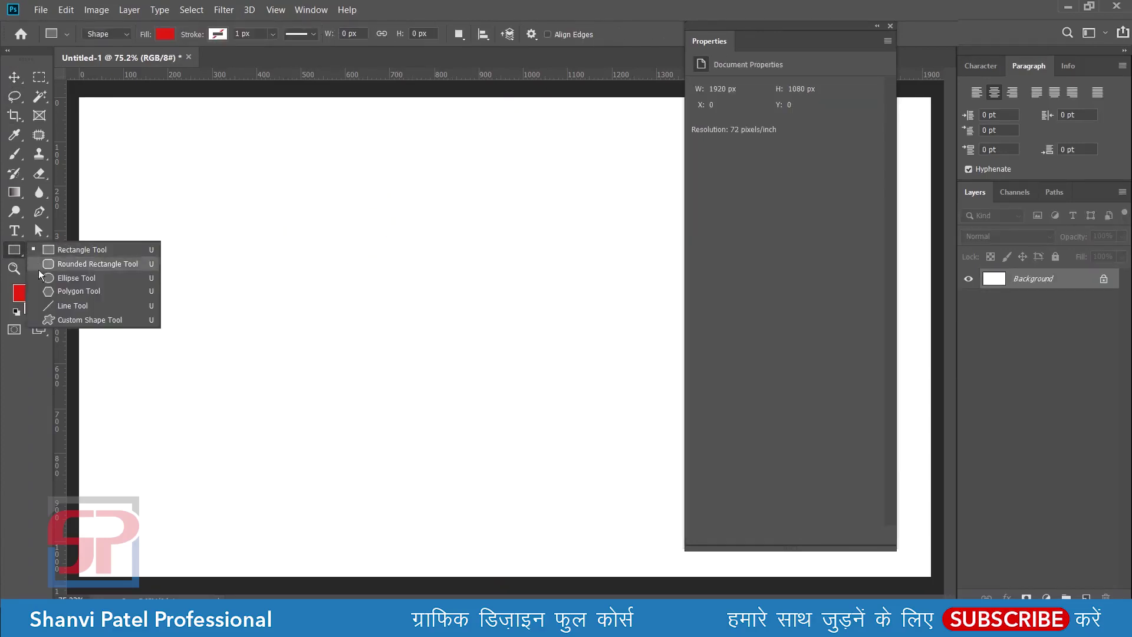
left_click(91, 306)
left_click_drag(159, 232, 624, 231)
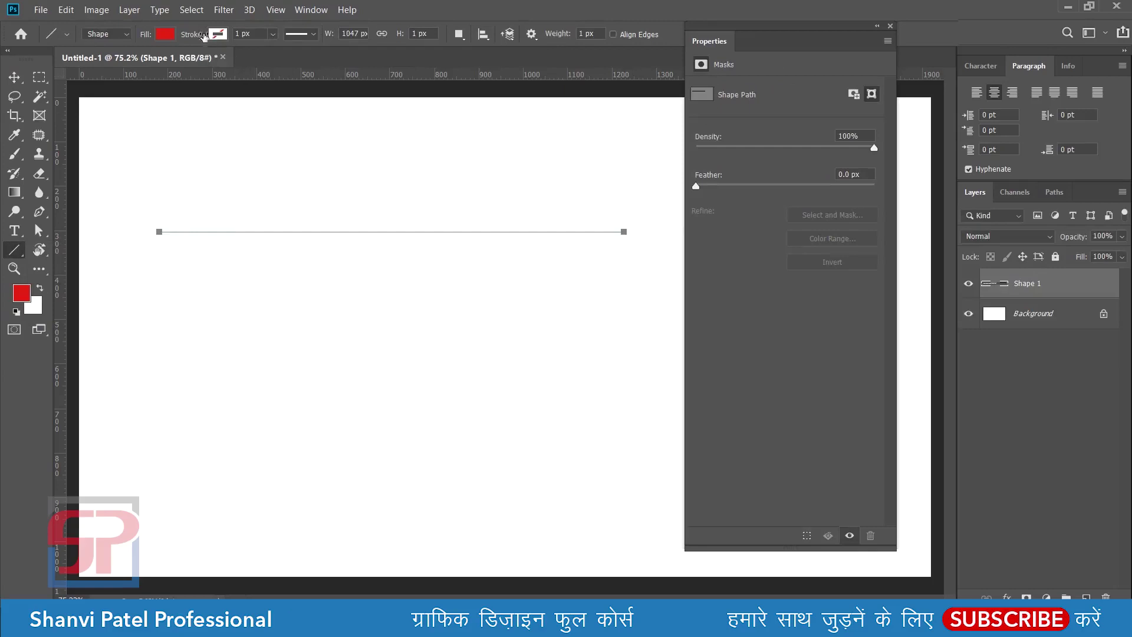
Step: Make the line blue, about 26 px and dotted, then draw a second line below
left_click(217, 34)
left_click(199, 128)
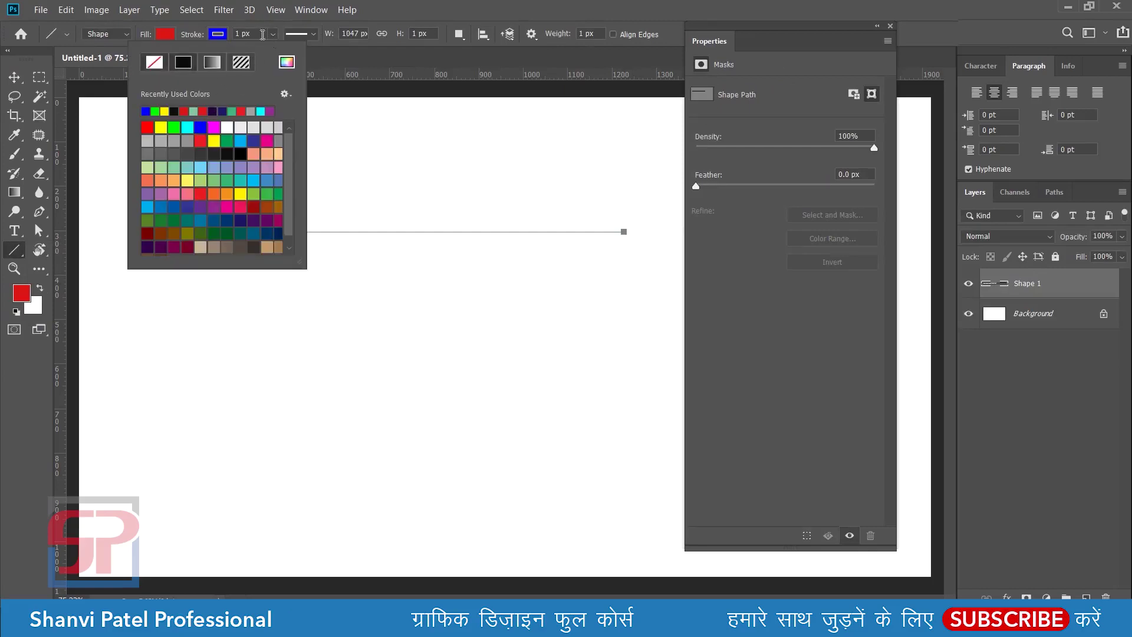
left_click(273, 34)
mouse_move(264, 50)
left_mouse_down()
mouse_move(306, 52)
mouse_move(350, 26)
left_mouse_up()
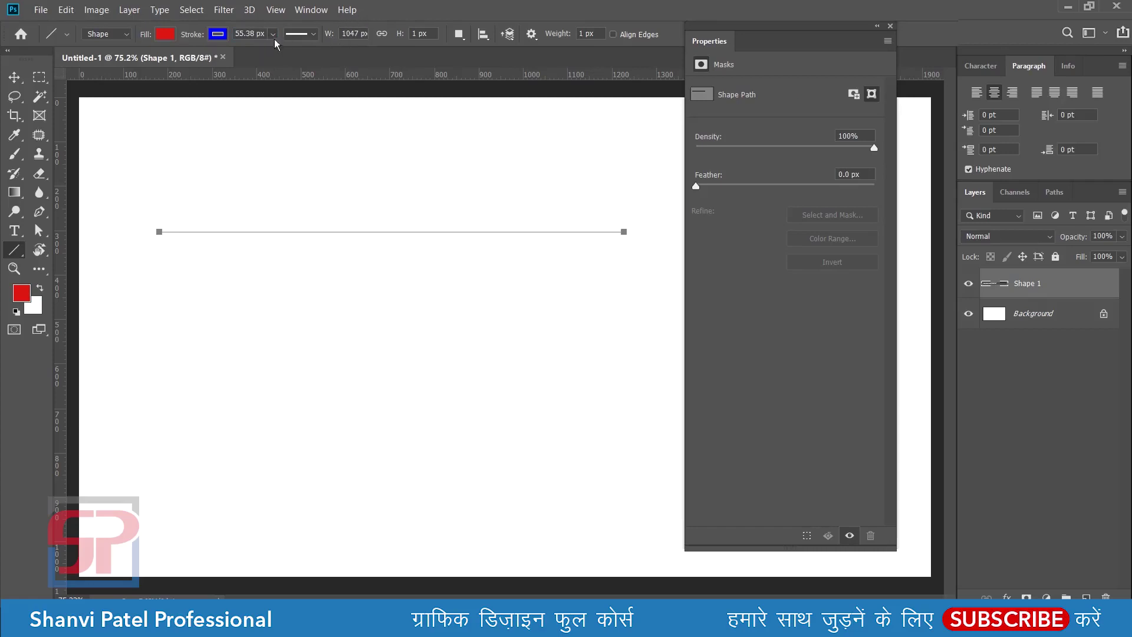
left_click(298, 33)
left_click(295, 126)
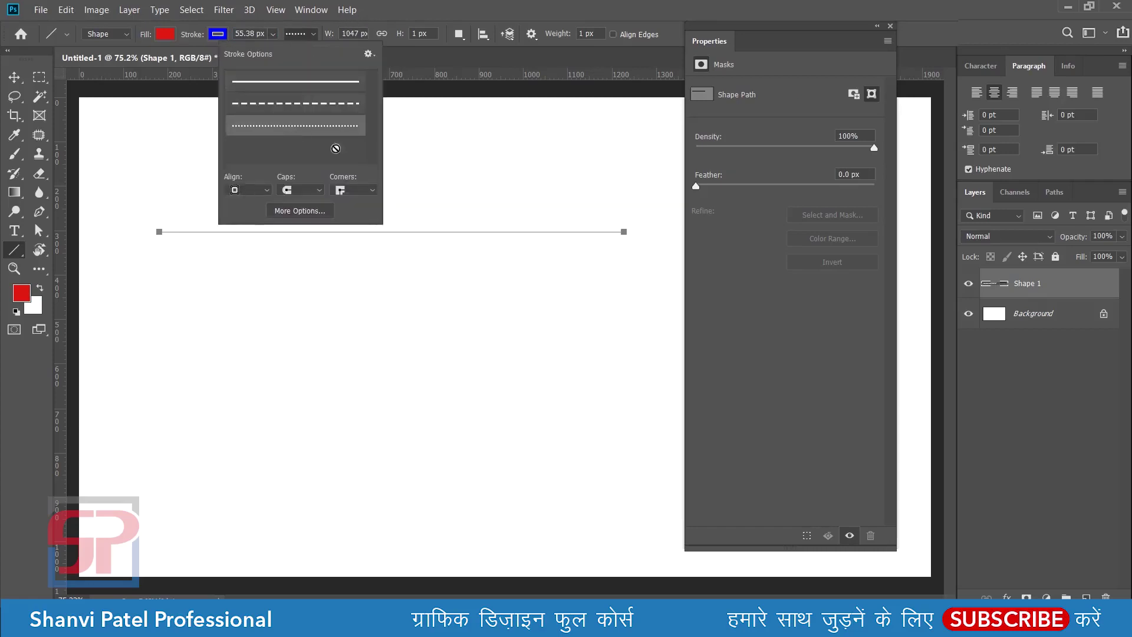
left_click(253, 306)
left_click_drag(214, 291, 636, 302)
Step: Fit the document in view and delete both line shapes
left_click(14, 77)
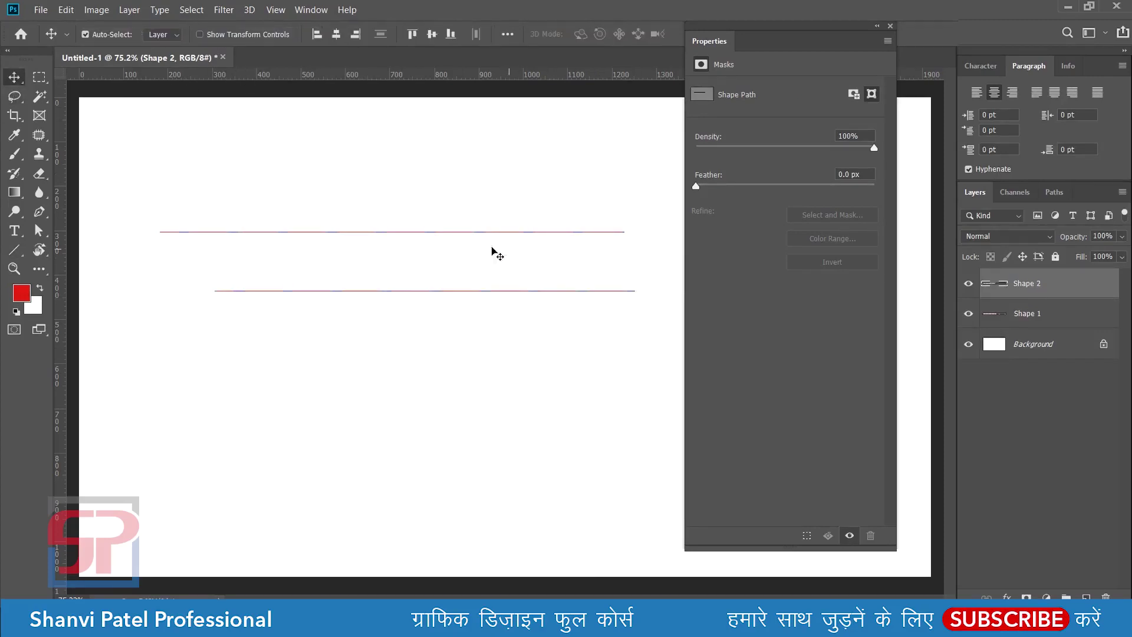
scroll(565, 376, "up", 5)
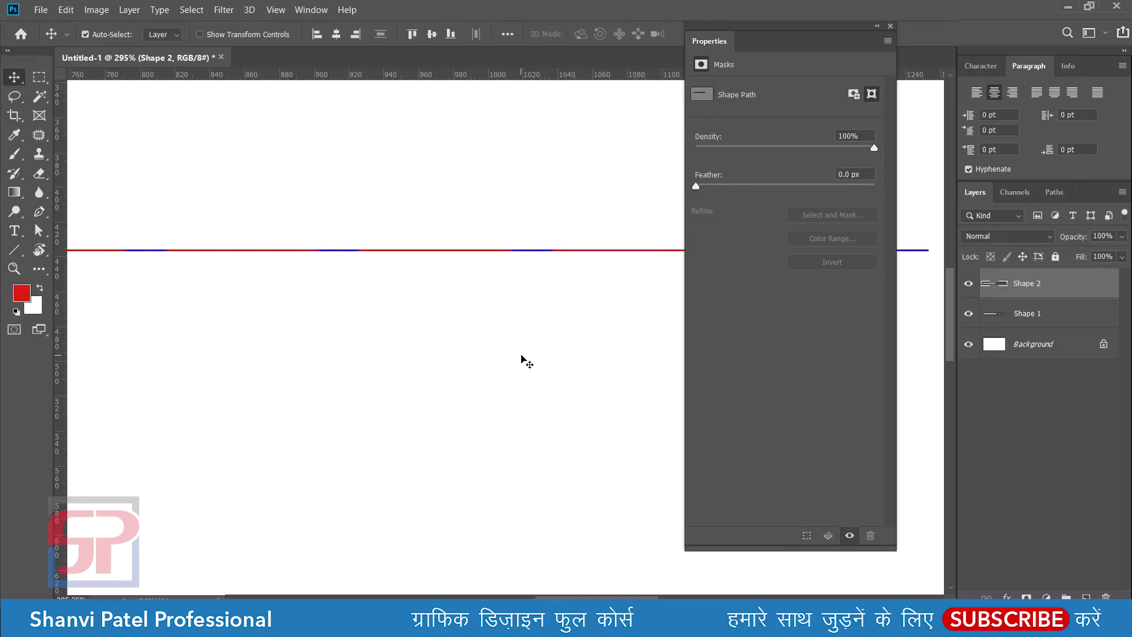
key("ctrl+0")
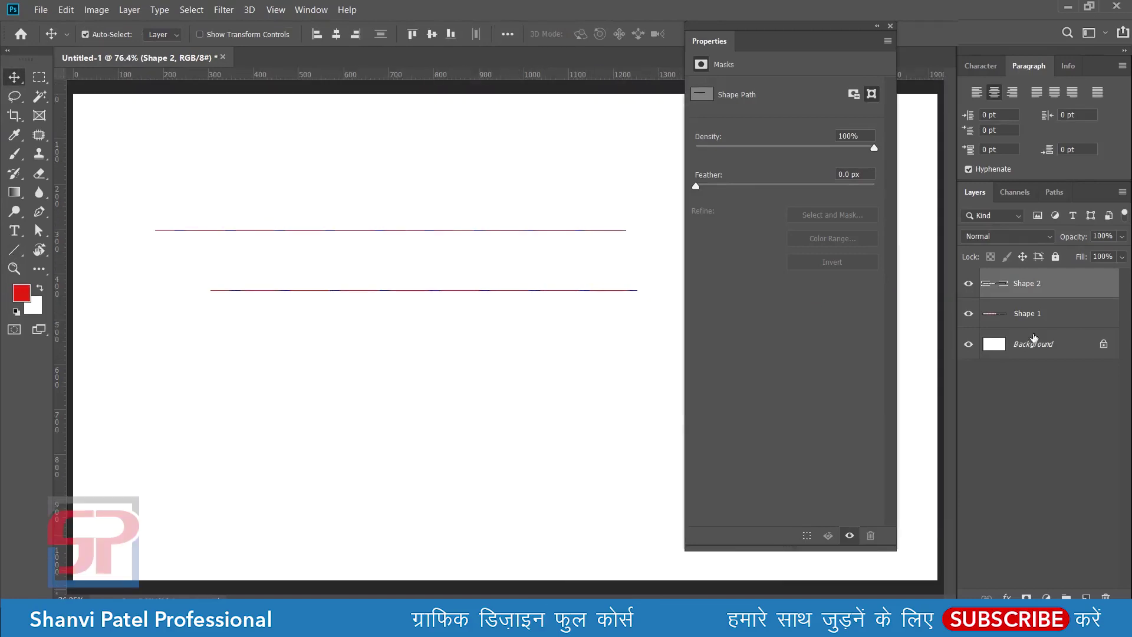
key("Delete")
key("Delete")
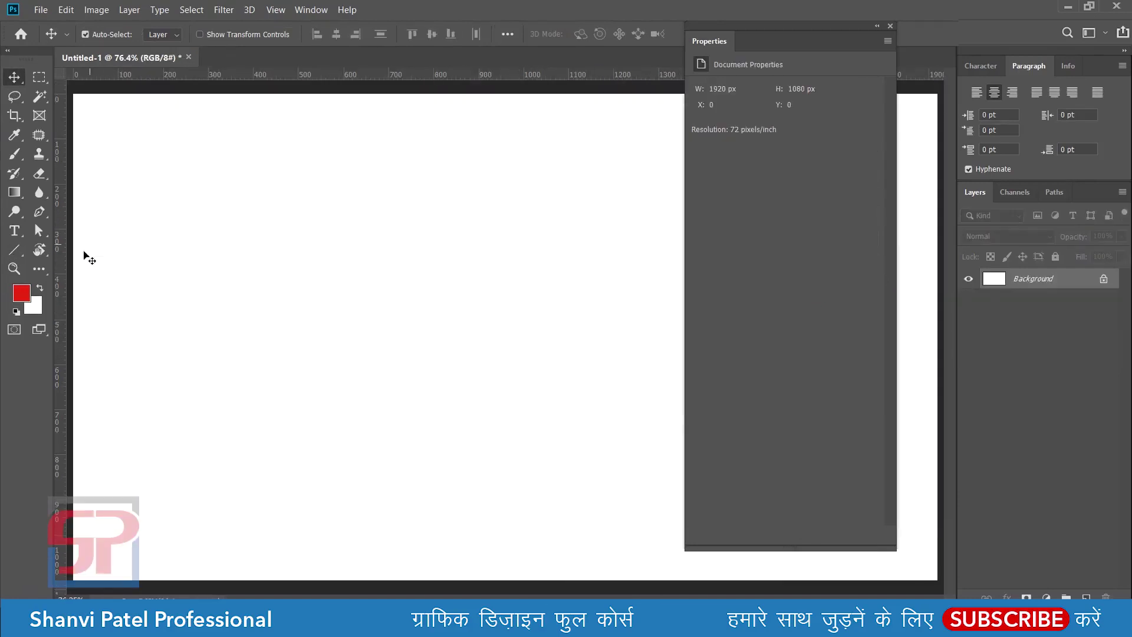
left_click(19, 252)
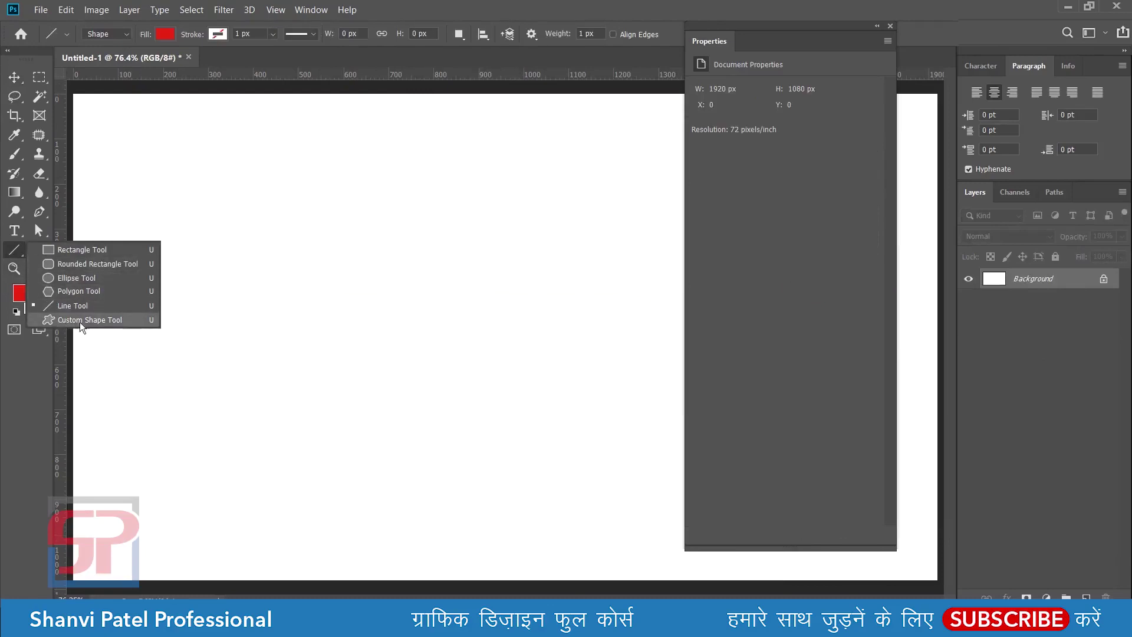
Step: Pick the petal ornament custom shape and drag it out at left, about 292 × 290 px
left_click(104, 320)
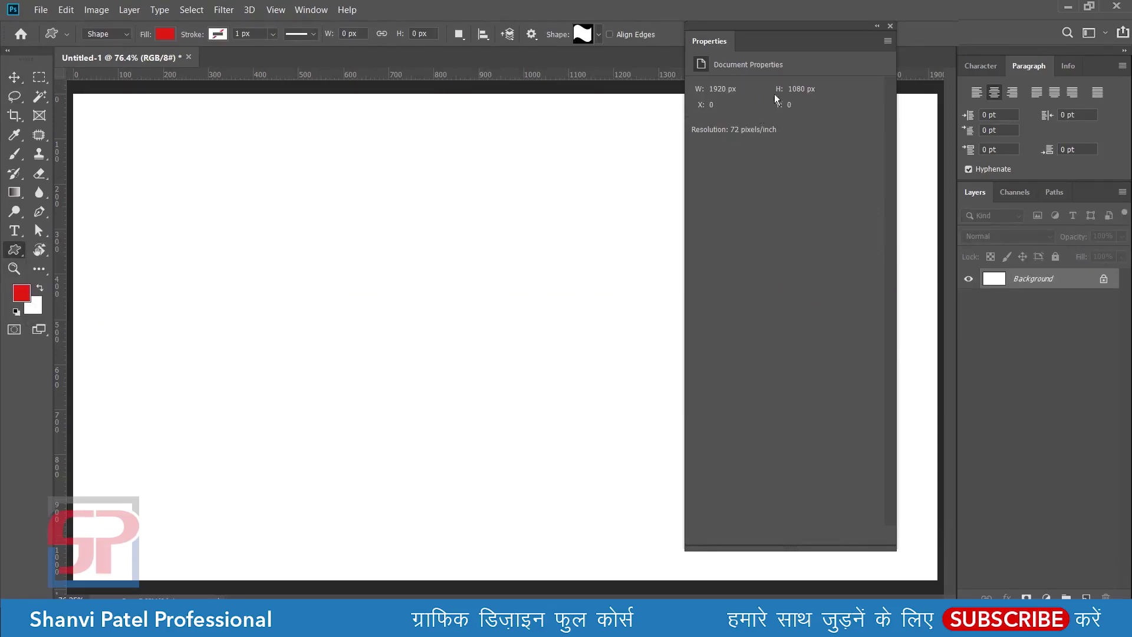
left_click(890, 27)
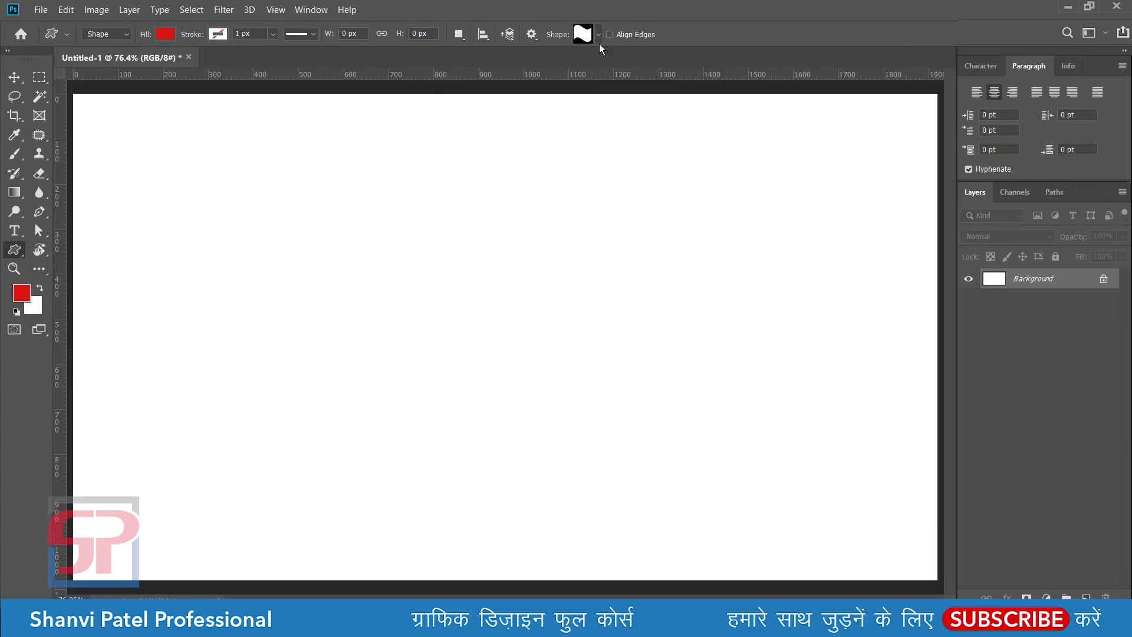
left_click(597, 35)
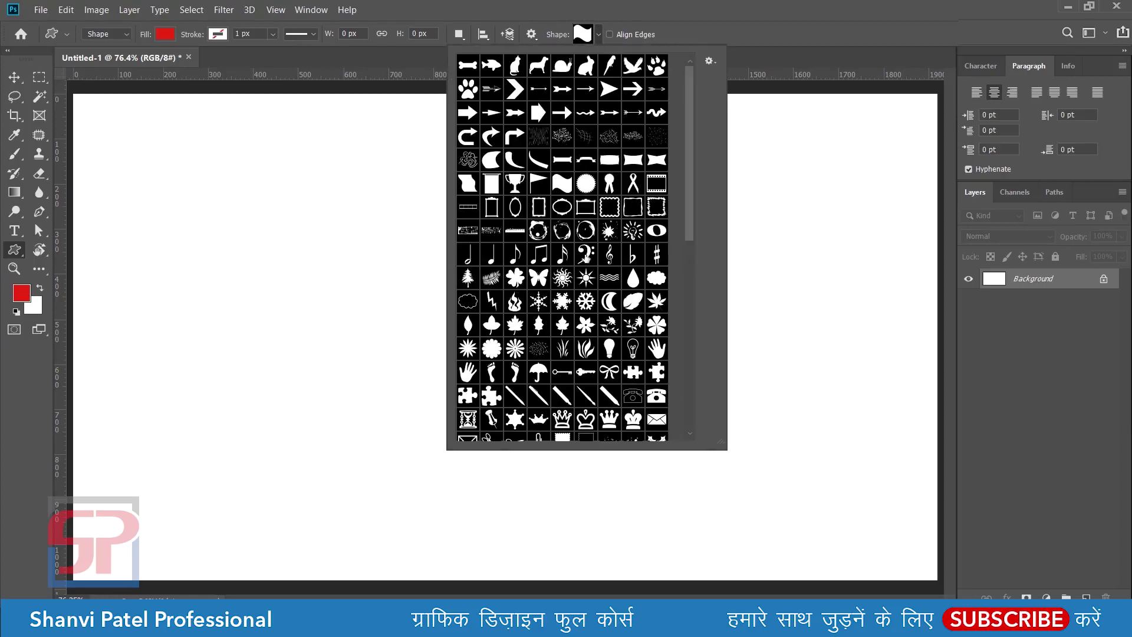
left_click_drag(691, 181, 695, 405)
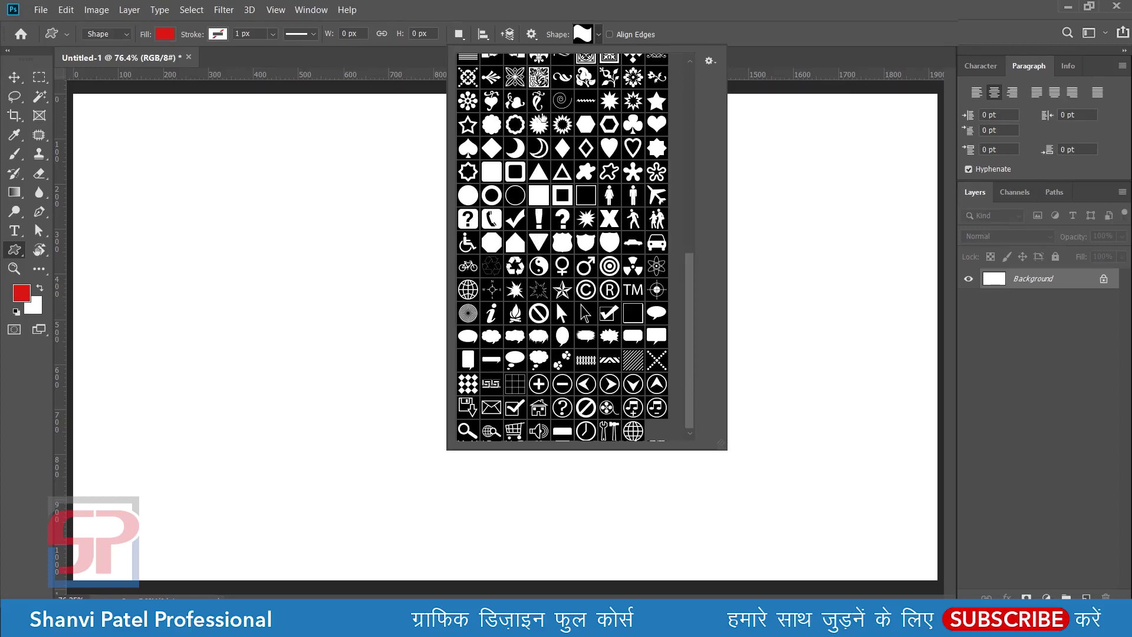
left_click(512, 81)
left_click_drag(218, 203, 352, 334)
key("v")
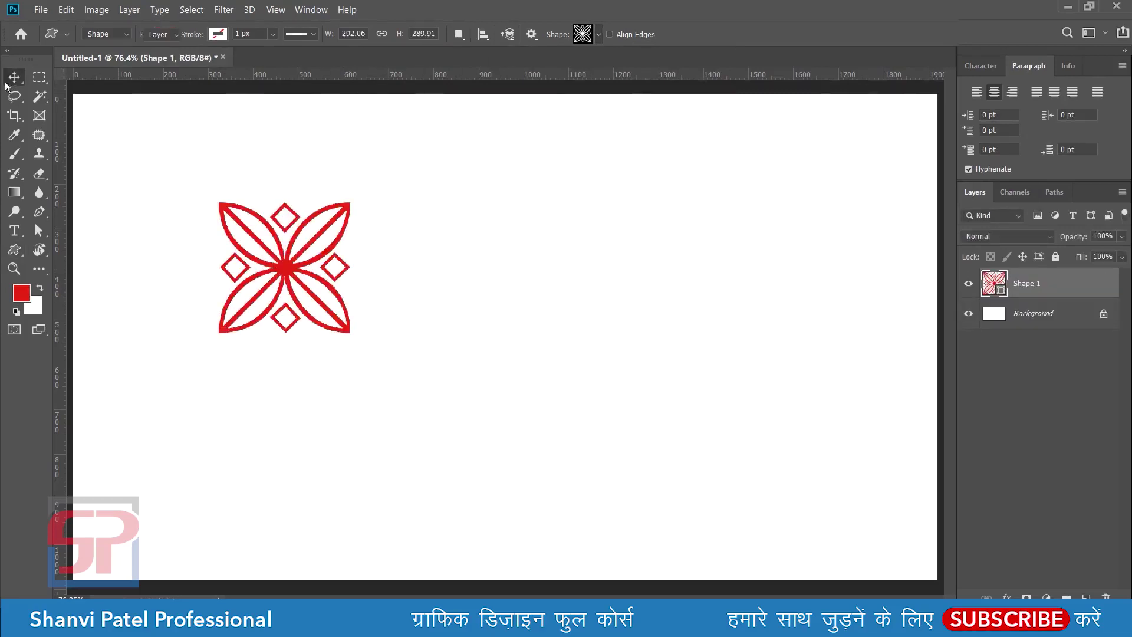
Step: Add a paisley above right of the ornament and a round flower below it
left_click(14, 249)
left_click(582, 41)
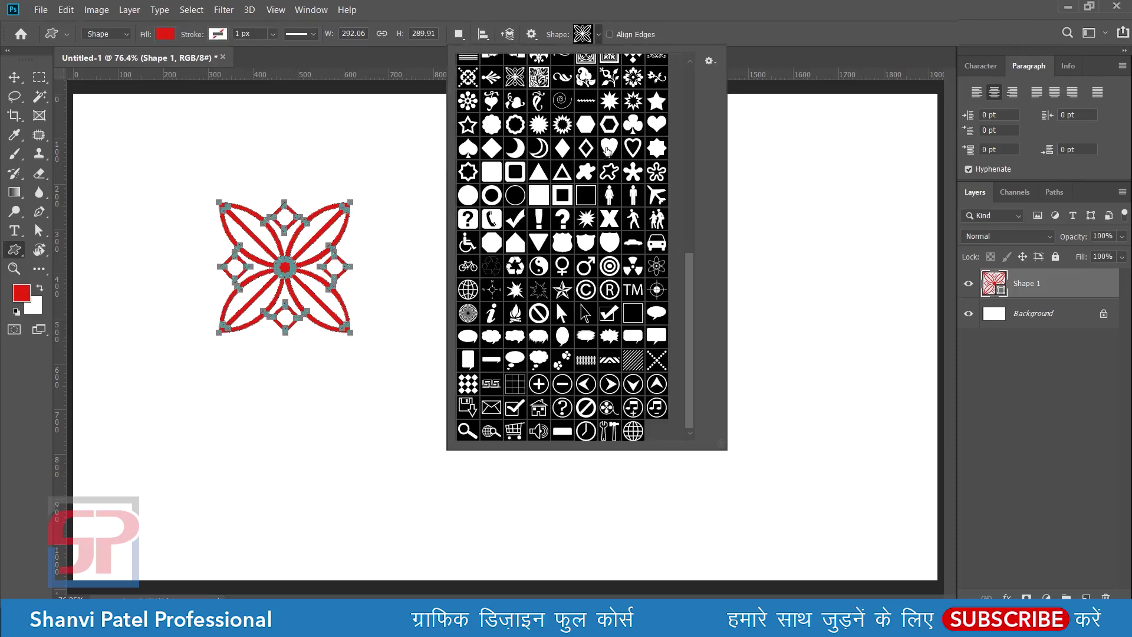
left_click(539, 101)
left_click_drag(374, 146, 458, 227)
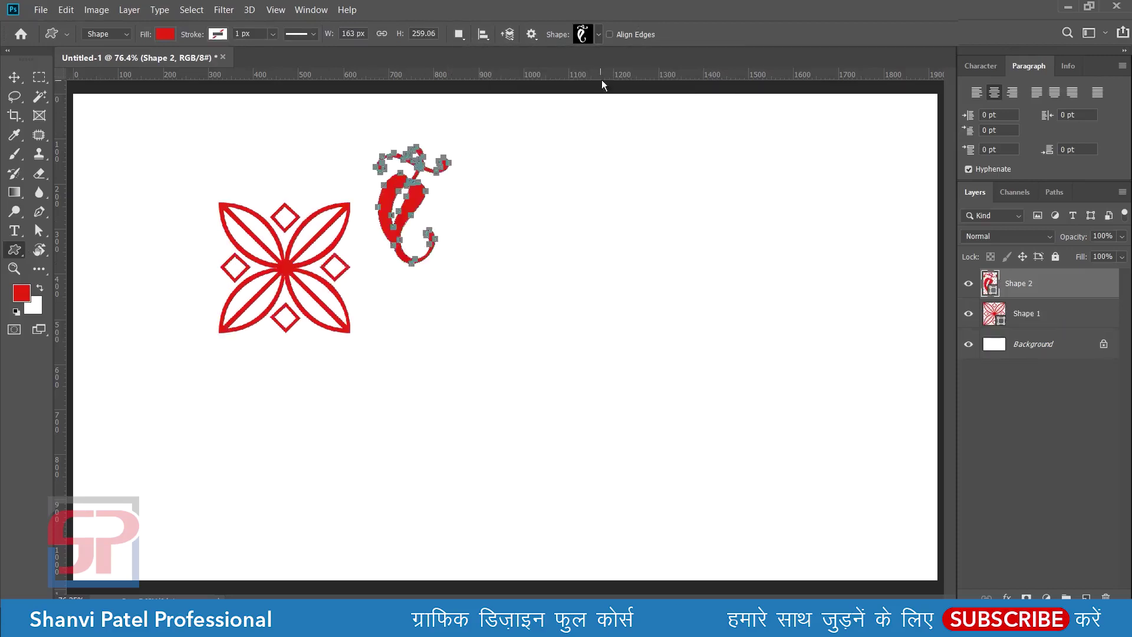
left_click(592, 37)
left_click(468, 101)
left_click_drag(396, 339, 504, 441)
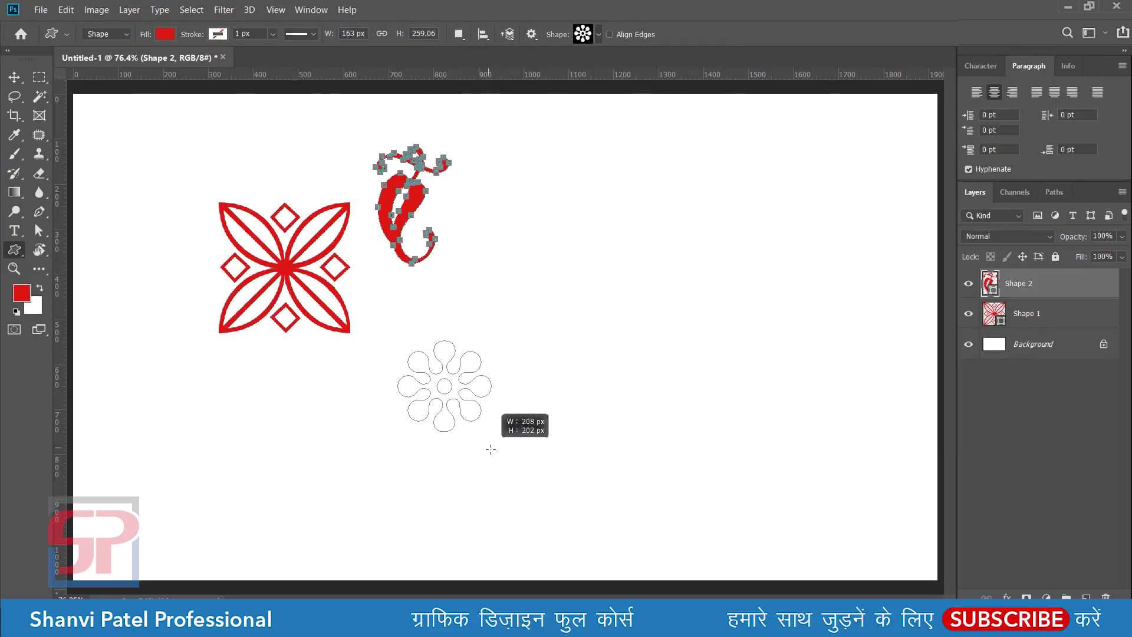
Step: Add the two-people shape at lower left and a blob near the bottom centre
left_click(582, 34)
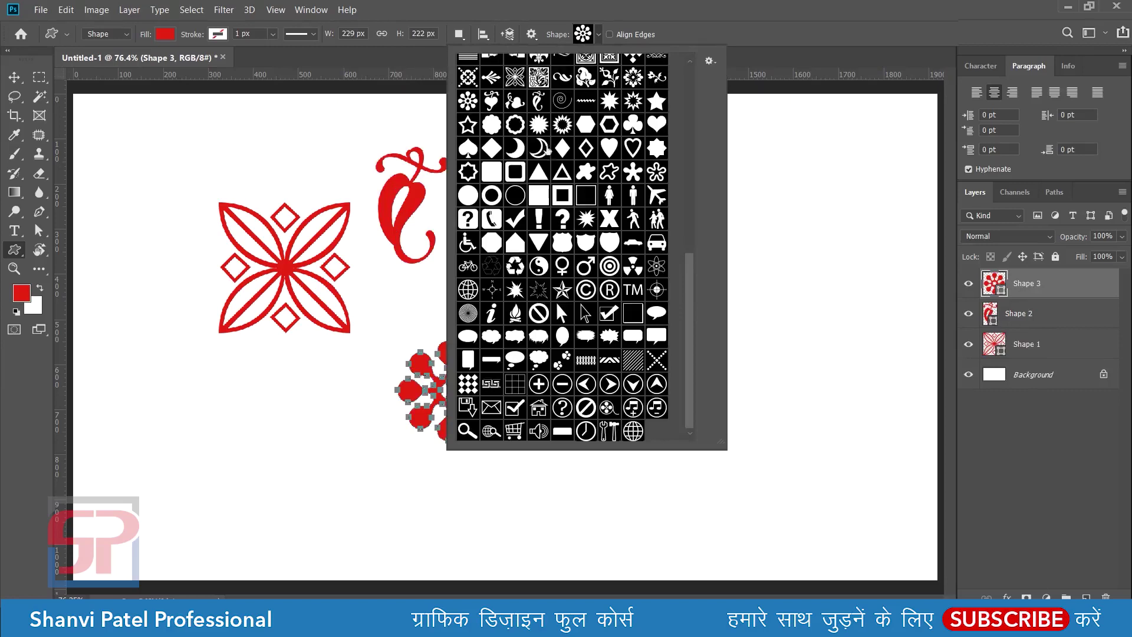
left_click(657, 219)
left_click(297, 421)
left_click_drag(235, 417, 313, 519)
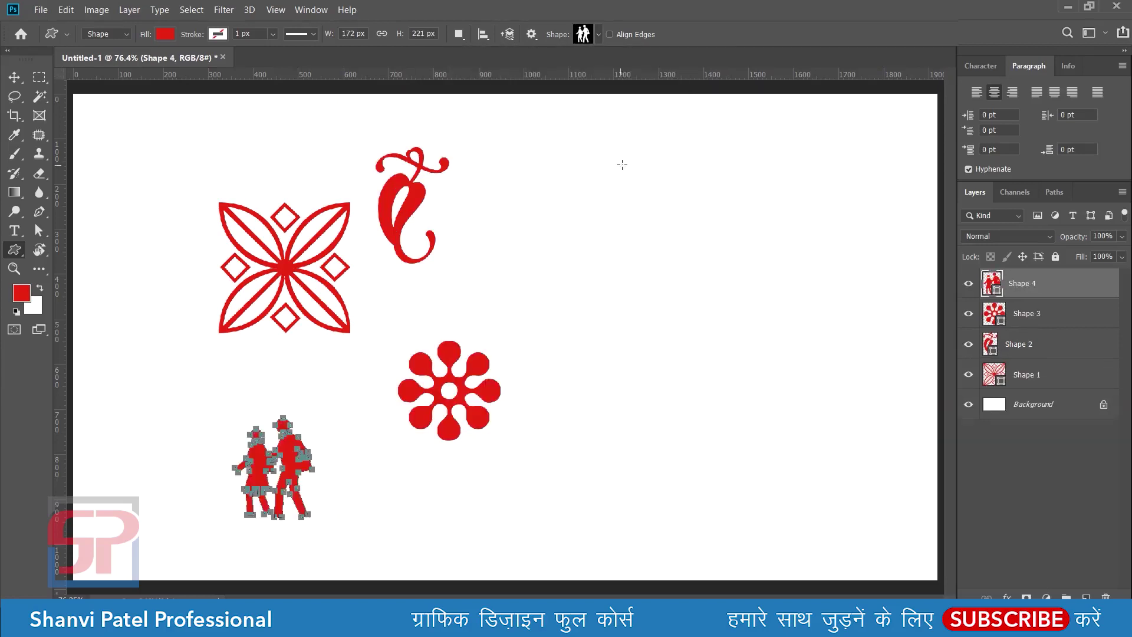
left_click(598, 34)
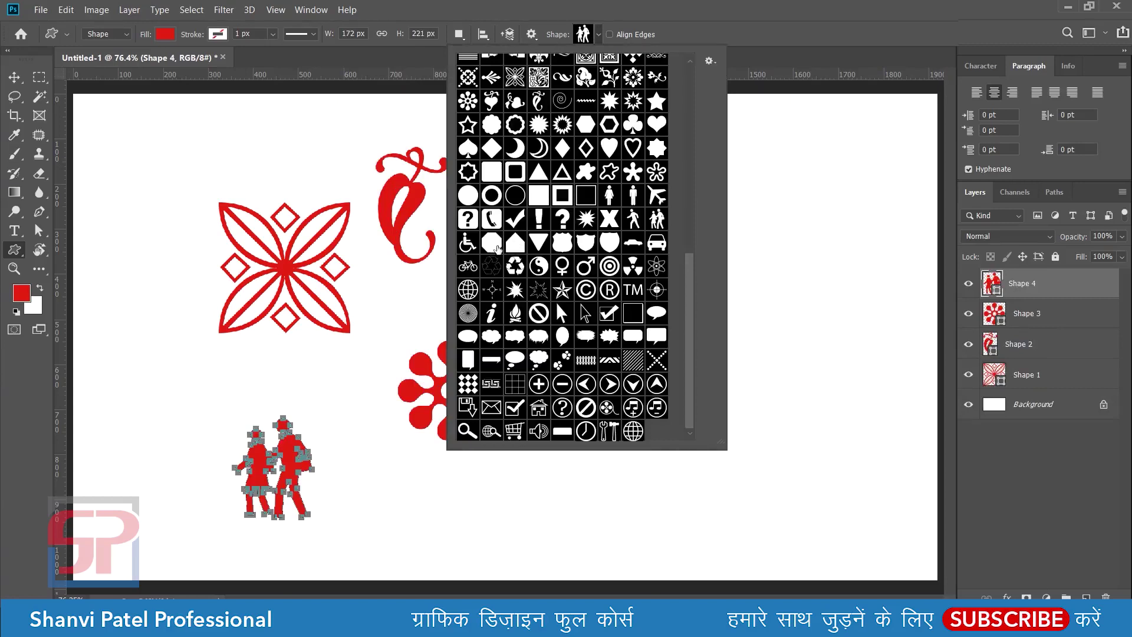
left_click(539, 337)
left_click_drag(489, 491, 584, 560)
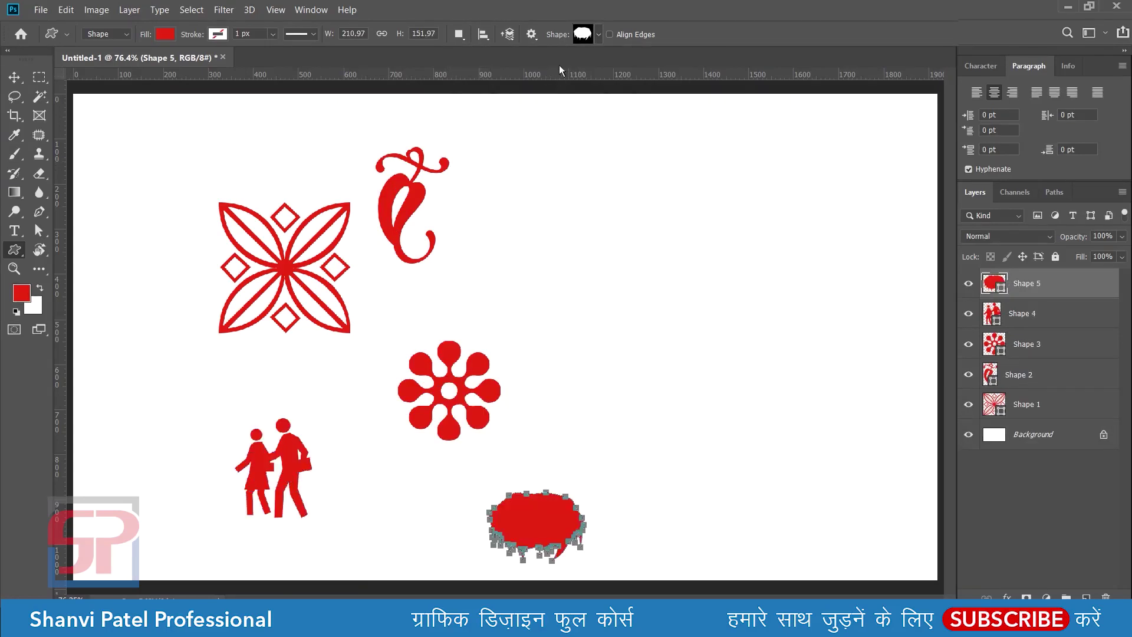
Step: Add a large airplane at top right and a smaller one near top centre
left_click(599, 35)
left_click(658, 195)
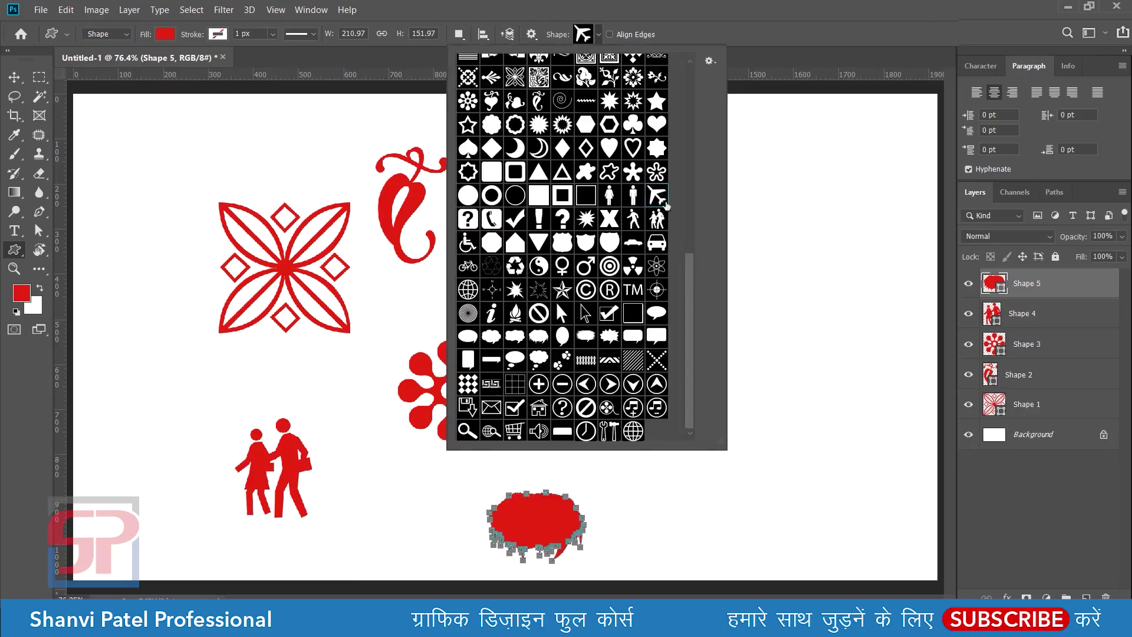
left_click_drag(776, 144, 893, 265)
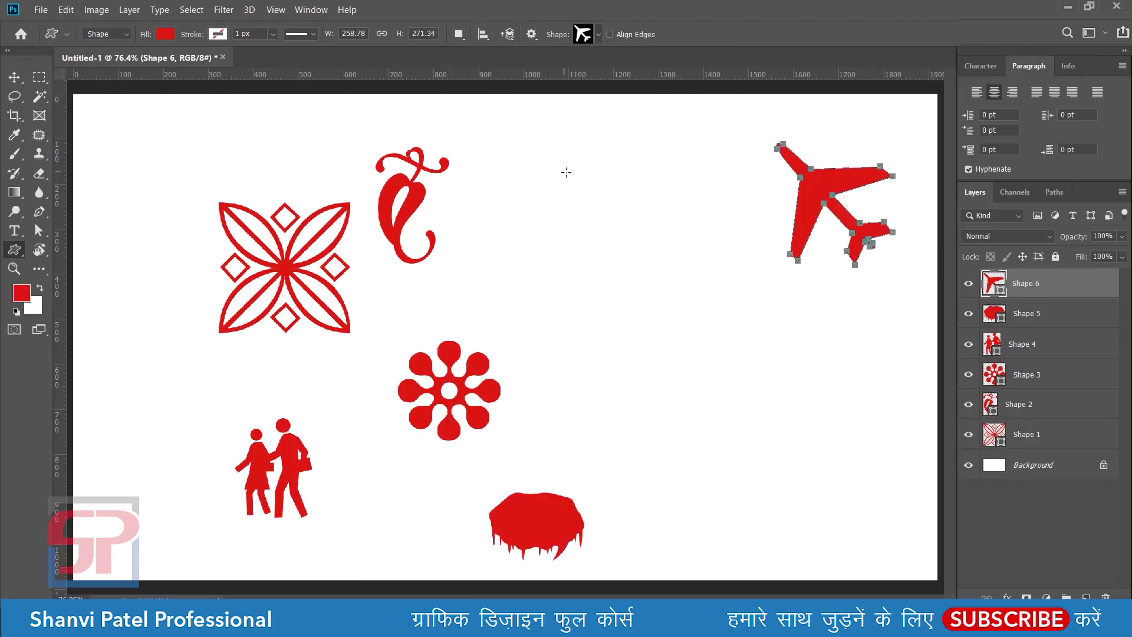
left_click_drag(563, 172, 648, 260)
left_click(598, 34)
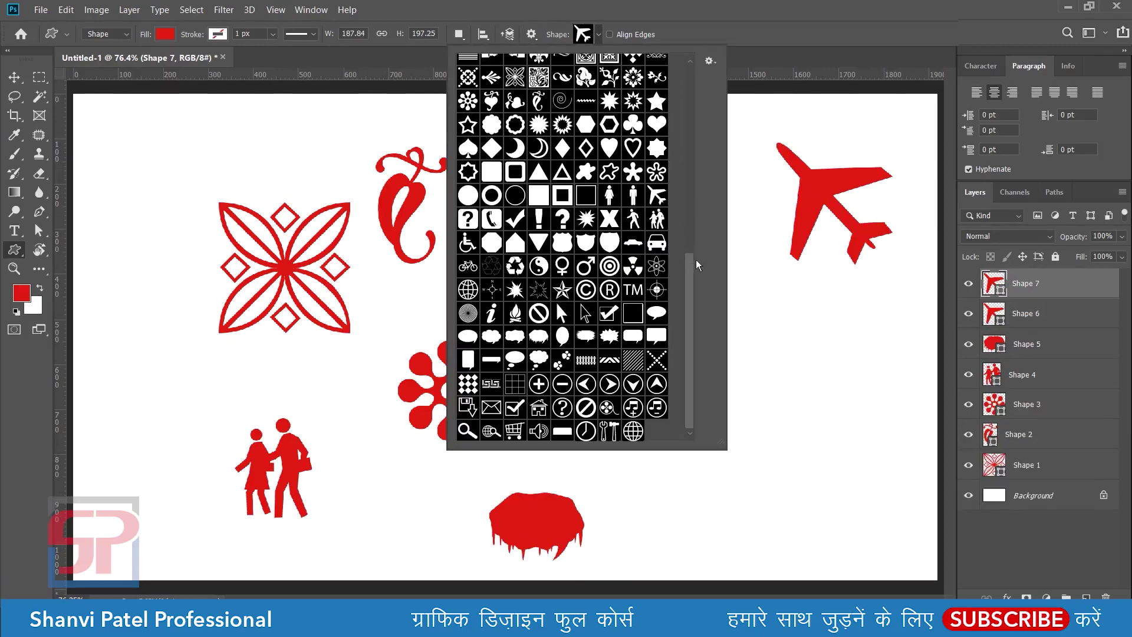
left_click_drag(687, 254, 691, 98)
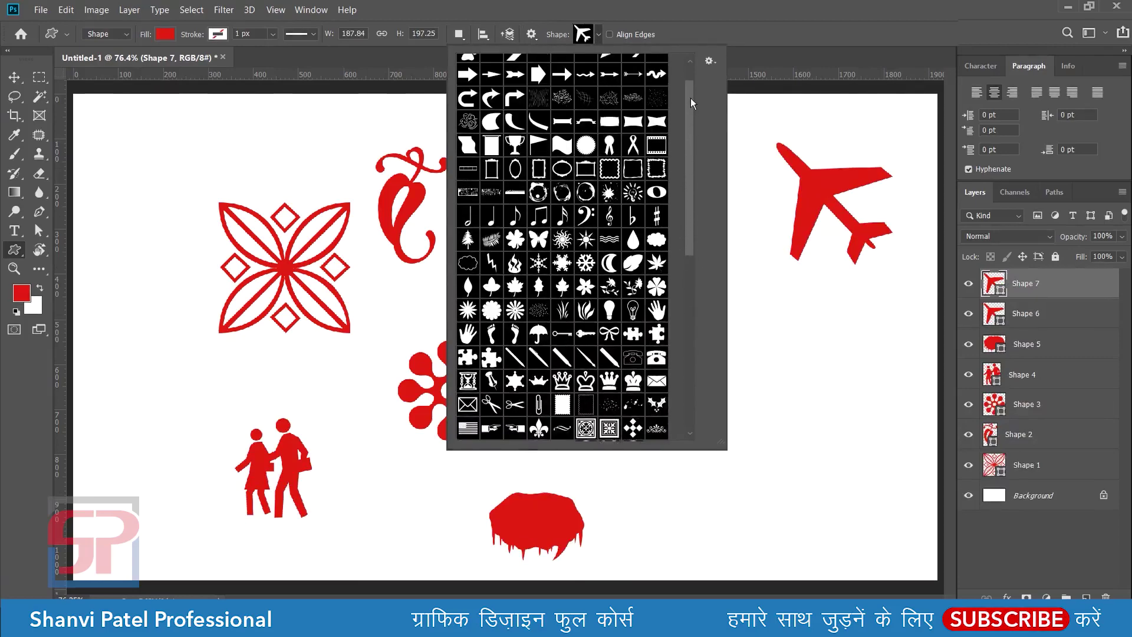
left_click_drag(686, 152, 685, 114)
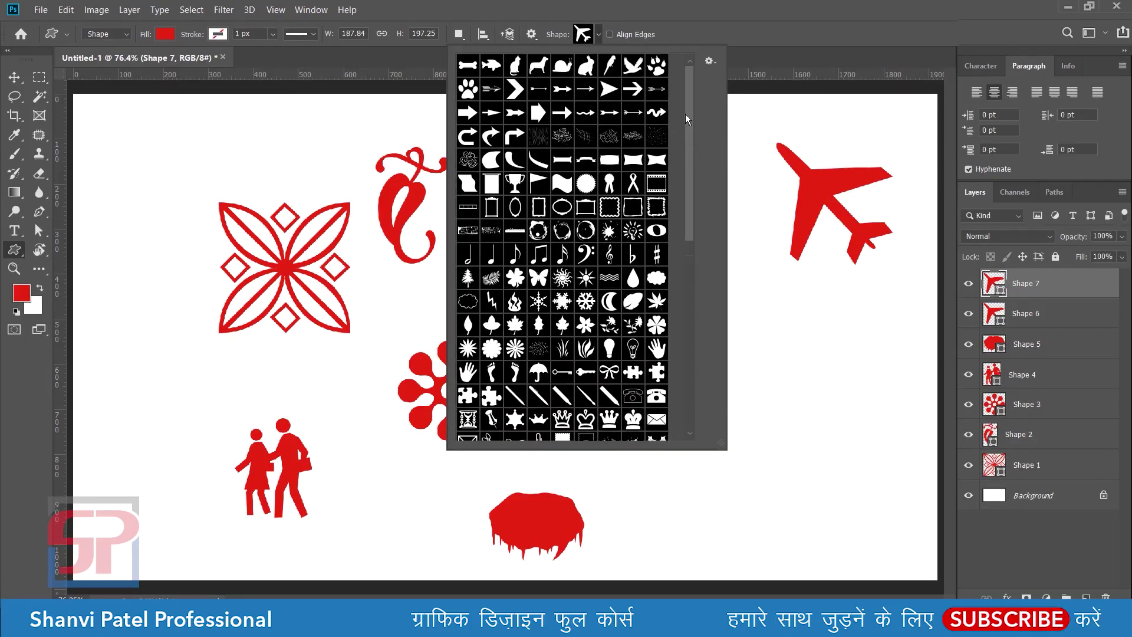
Step: Draw the heart-petal flower at the right, then shift it and the small airplane left
left_click(492, 349)
left_click(632, 302)
left_click(656, 326)
left_click_drag(787, 308, 914, 433)
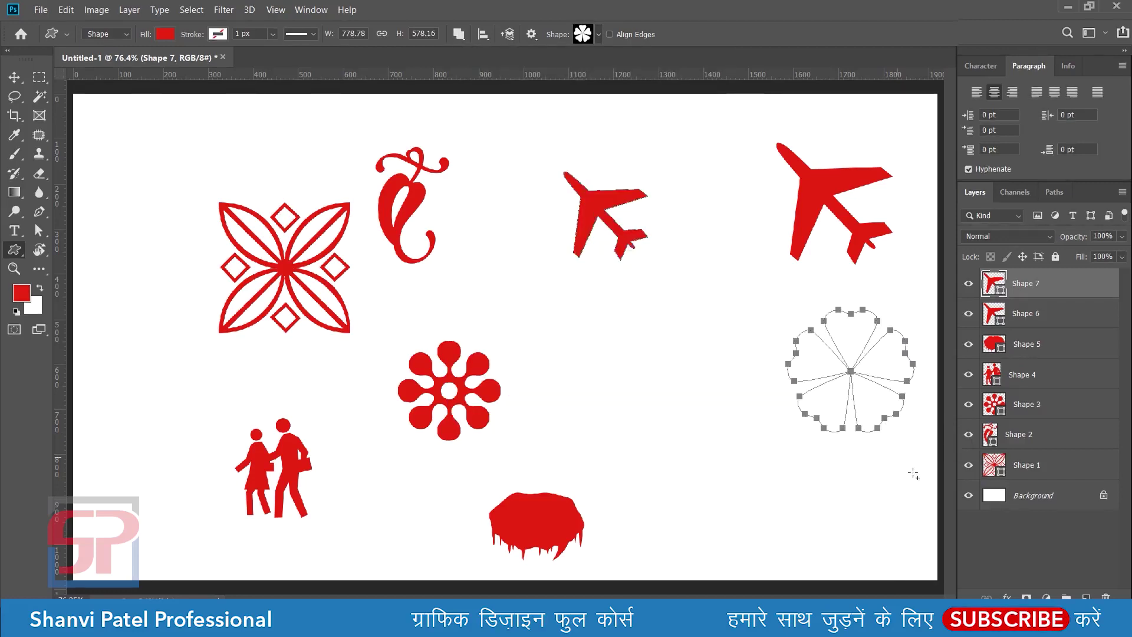
left_click(16, 75)
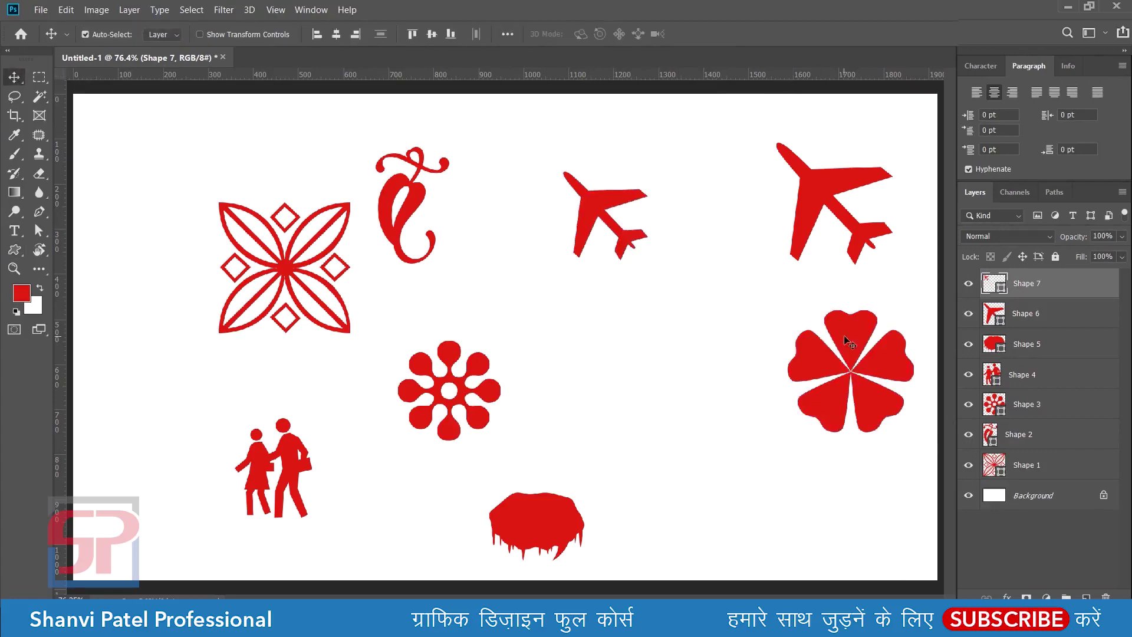
left_click_drag(847, 342, 757, 358)
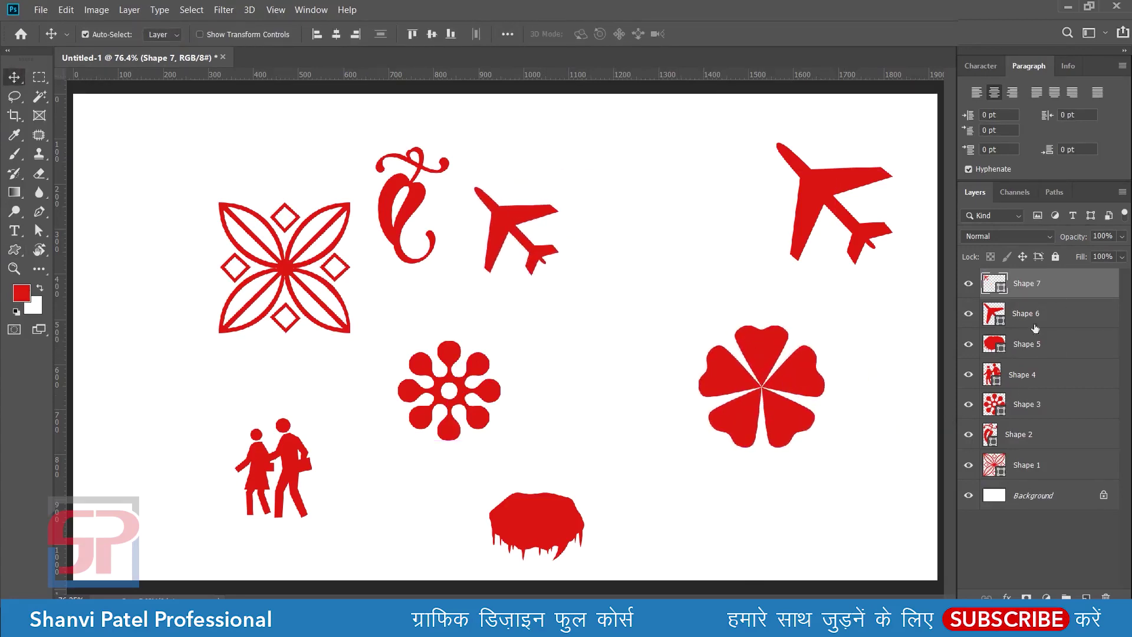
Step: Open and close the shape tools list and the custom shape picker without changes
left_click(14, 249)
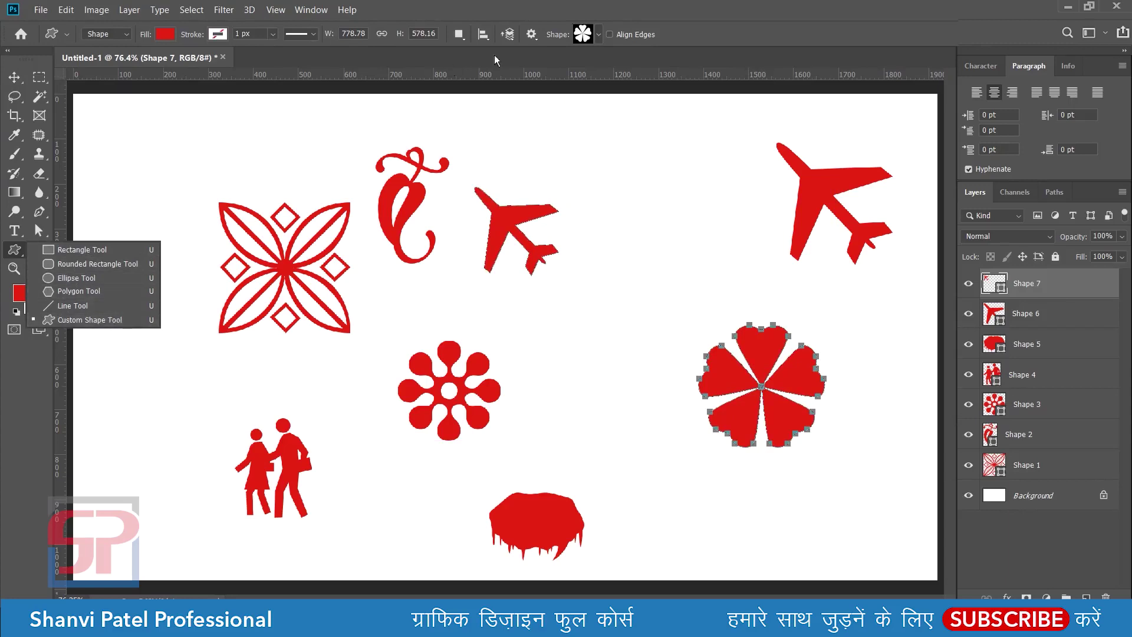
left_click(697, 6)
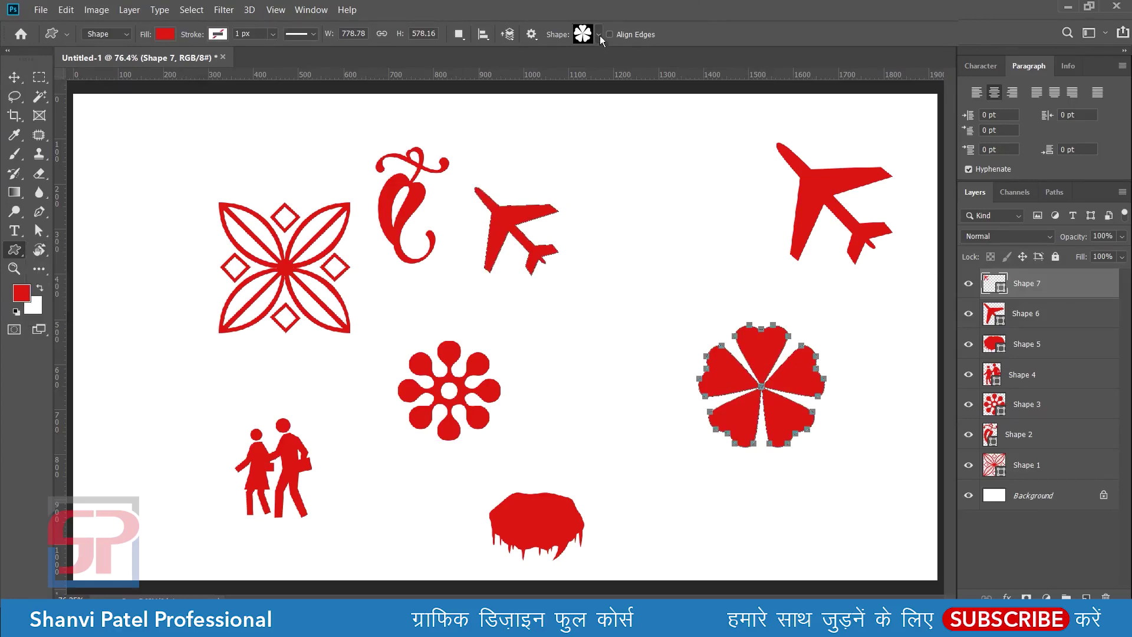
left_click(599, 34)
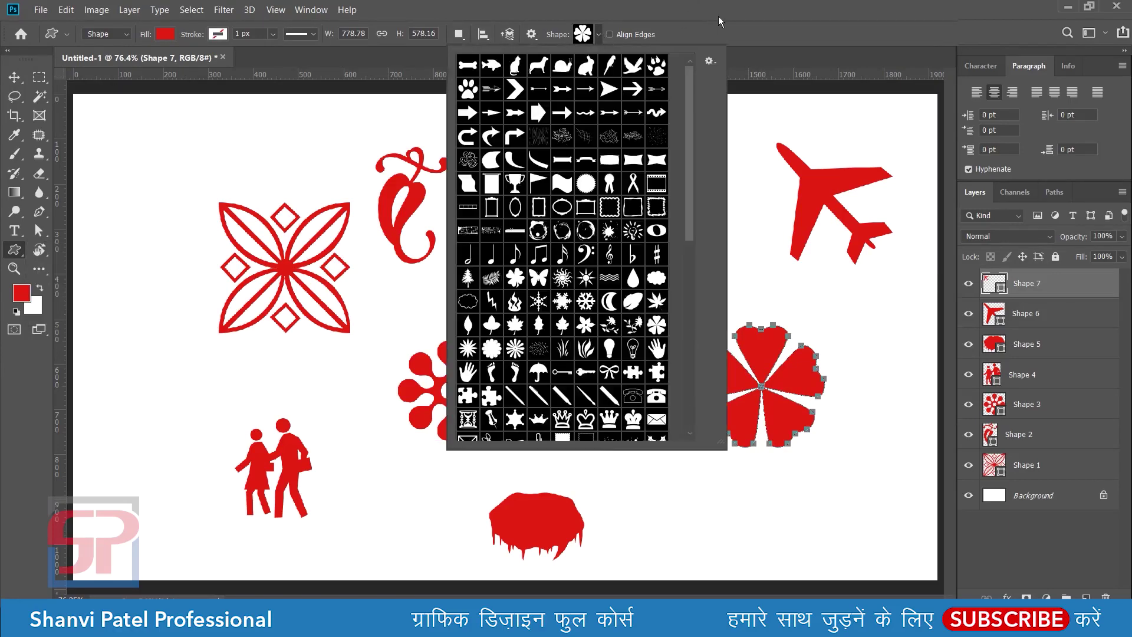
left_click(720, 13)
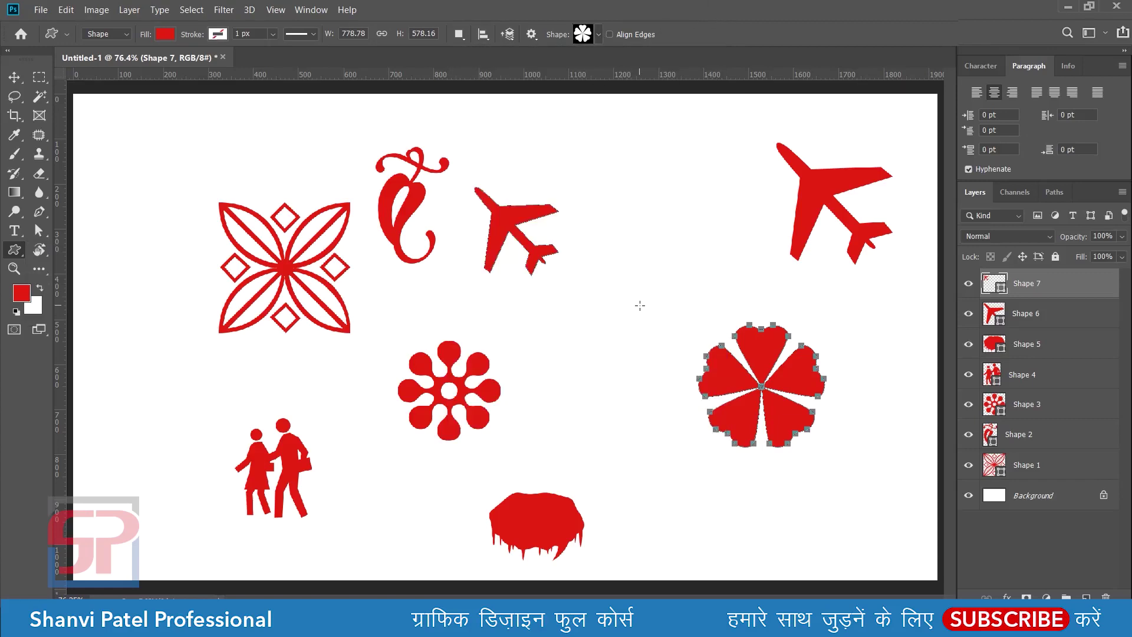